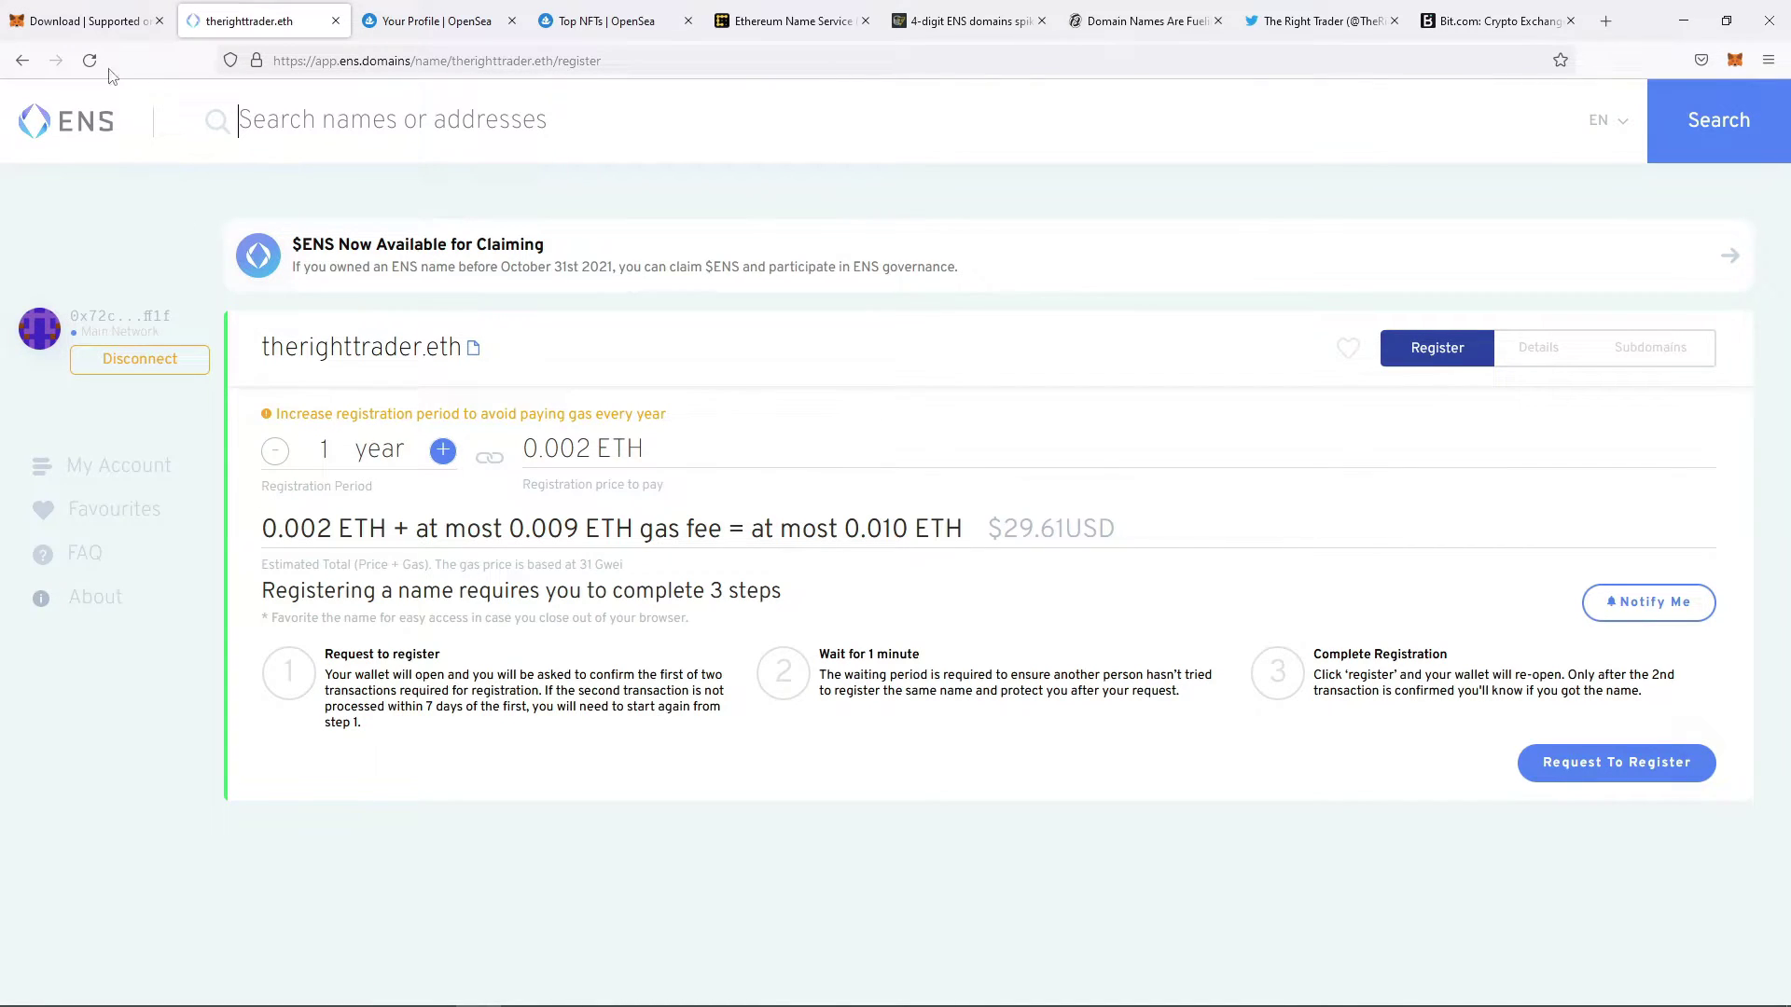
Step: Return to the therighttrader.eth registration page and check the MetaMask wallet's ETH balance
click(88, 21)
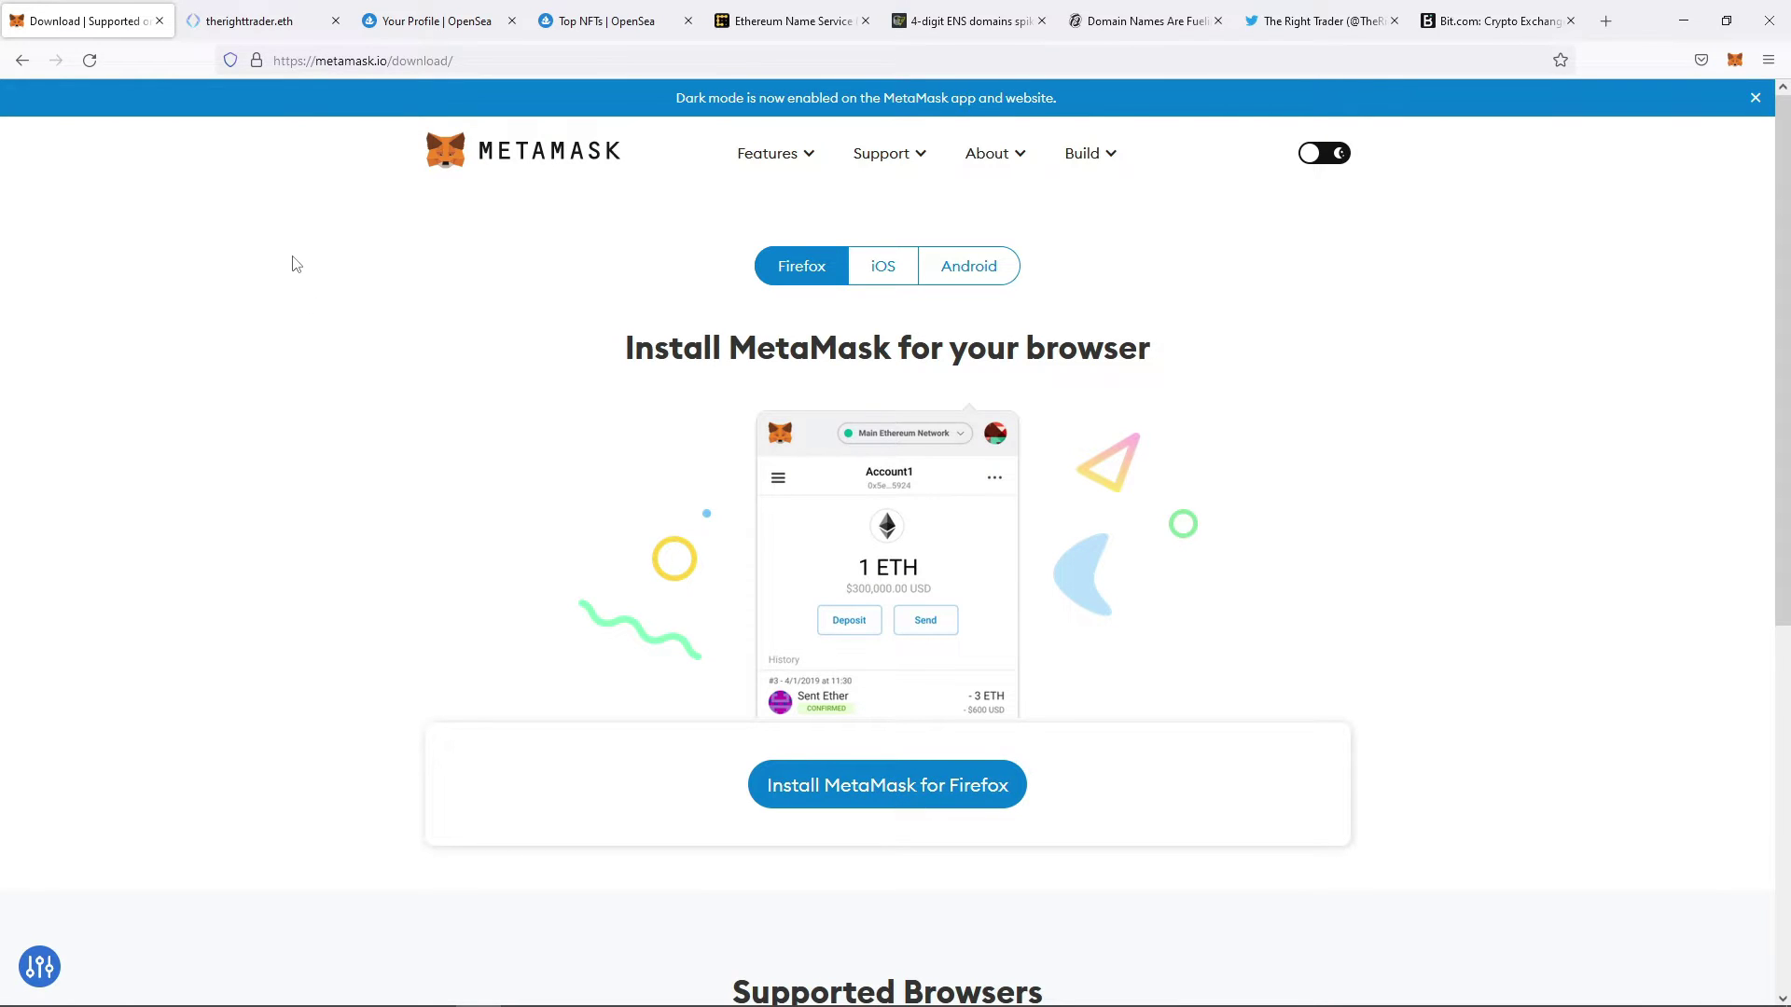
click(247, 28)
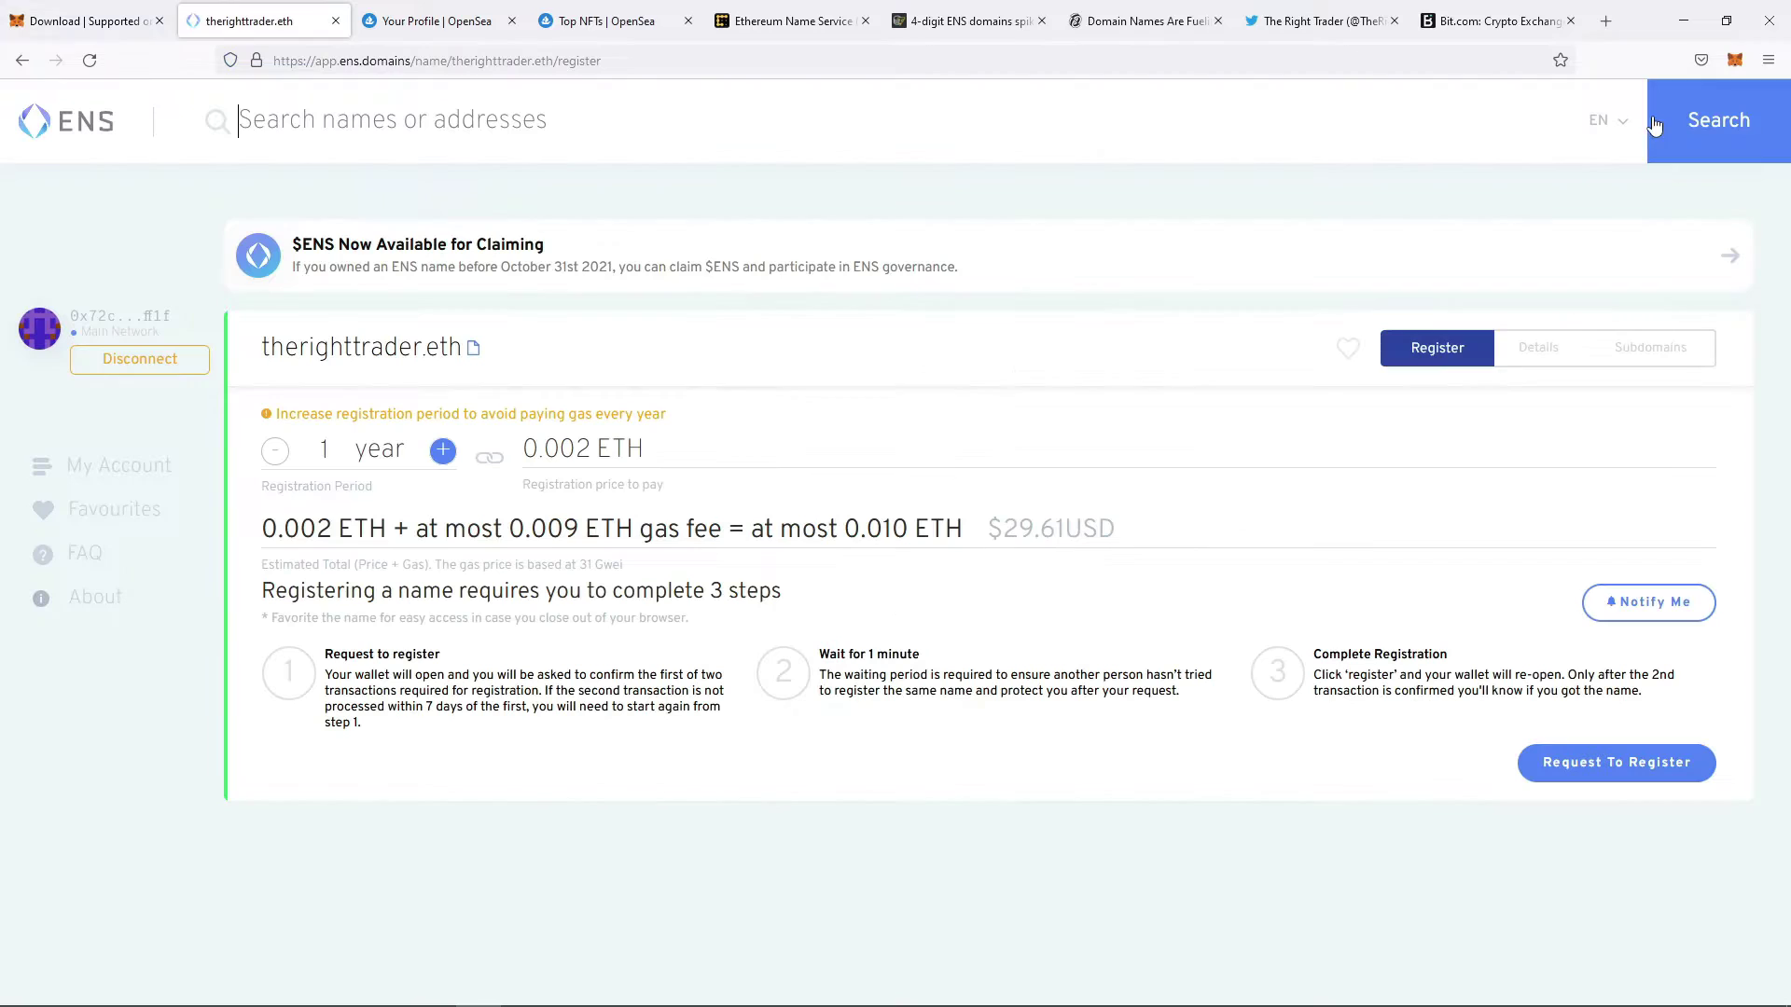
click(1734, 61)
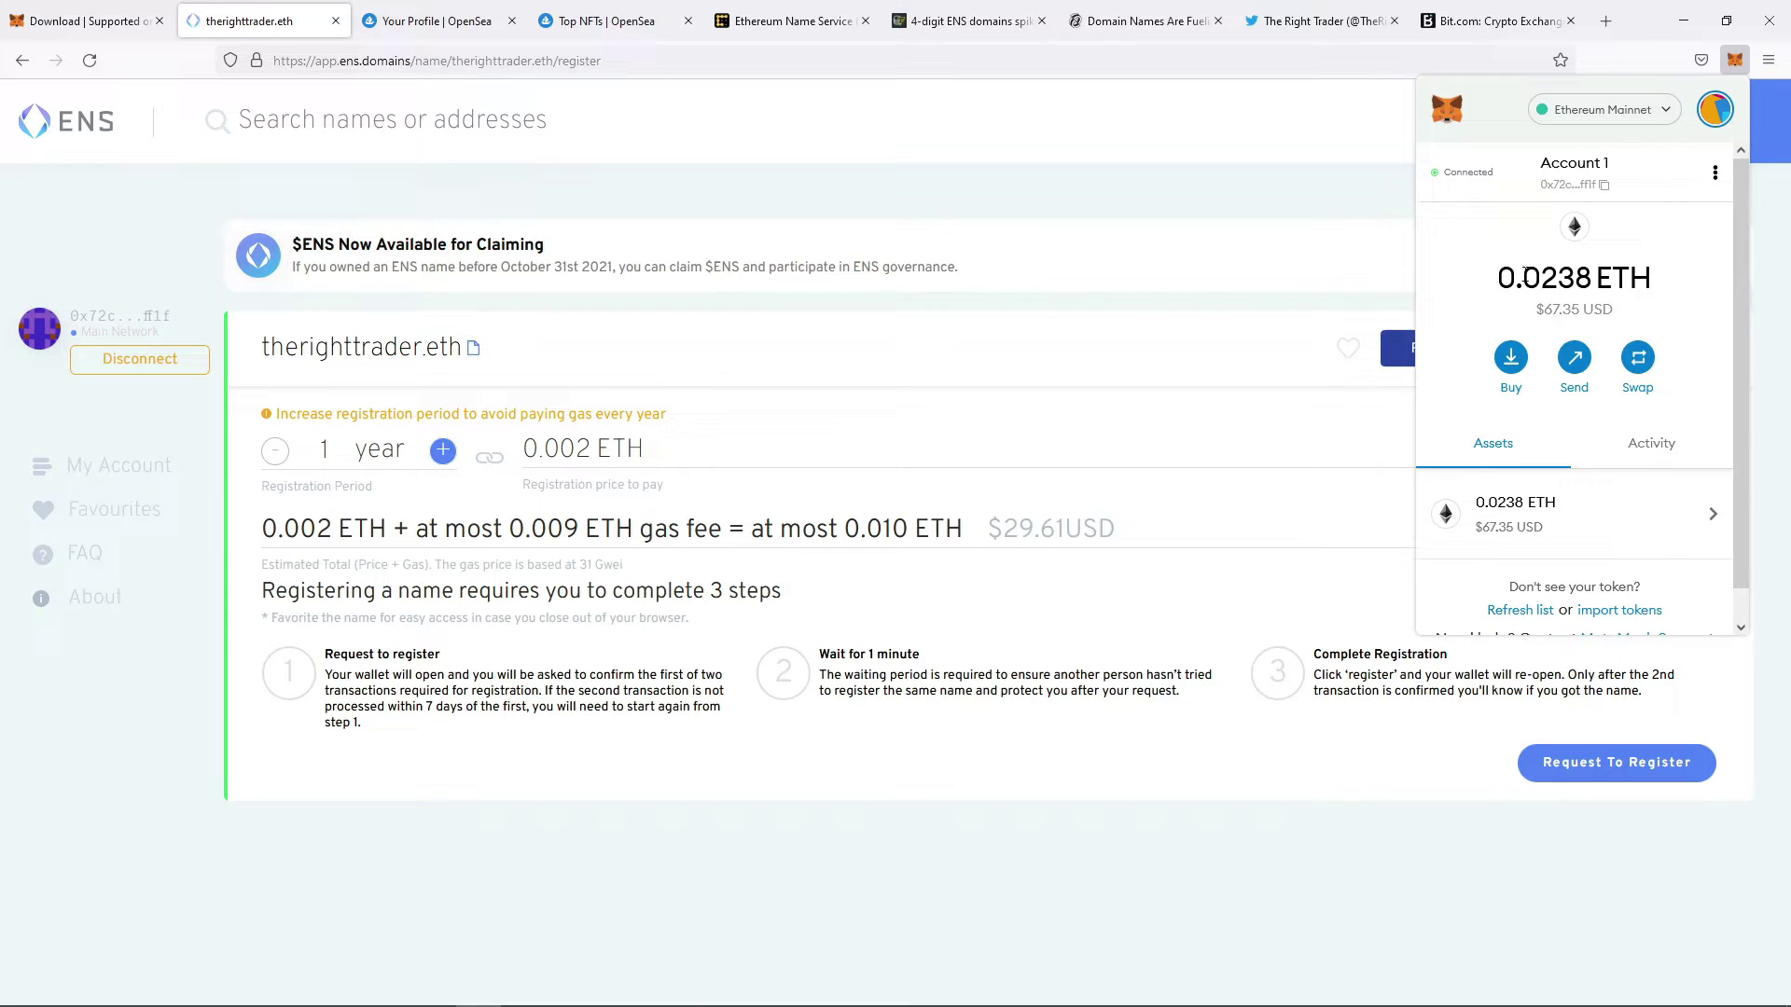
click(1156, 189)
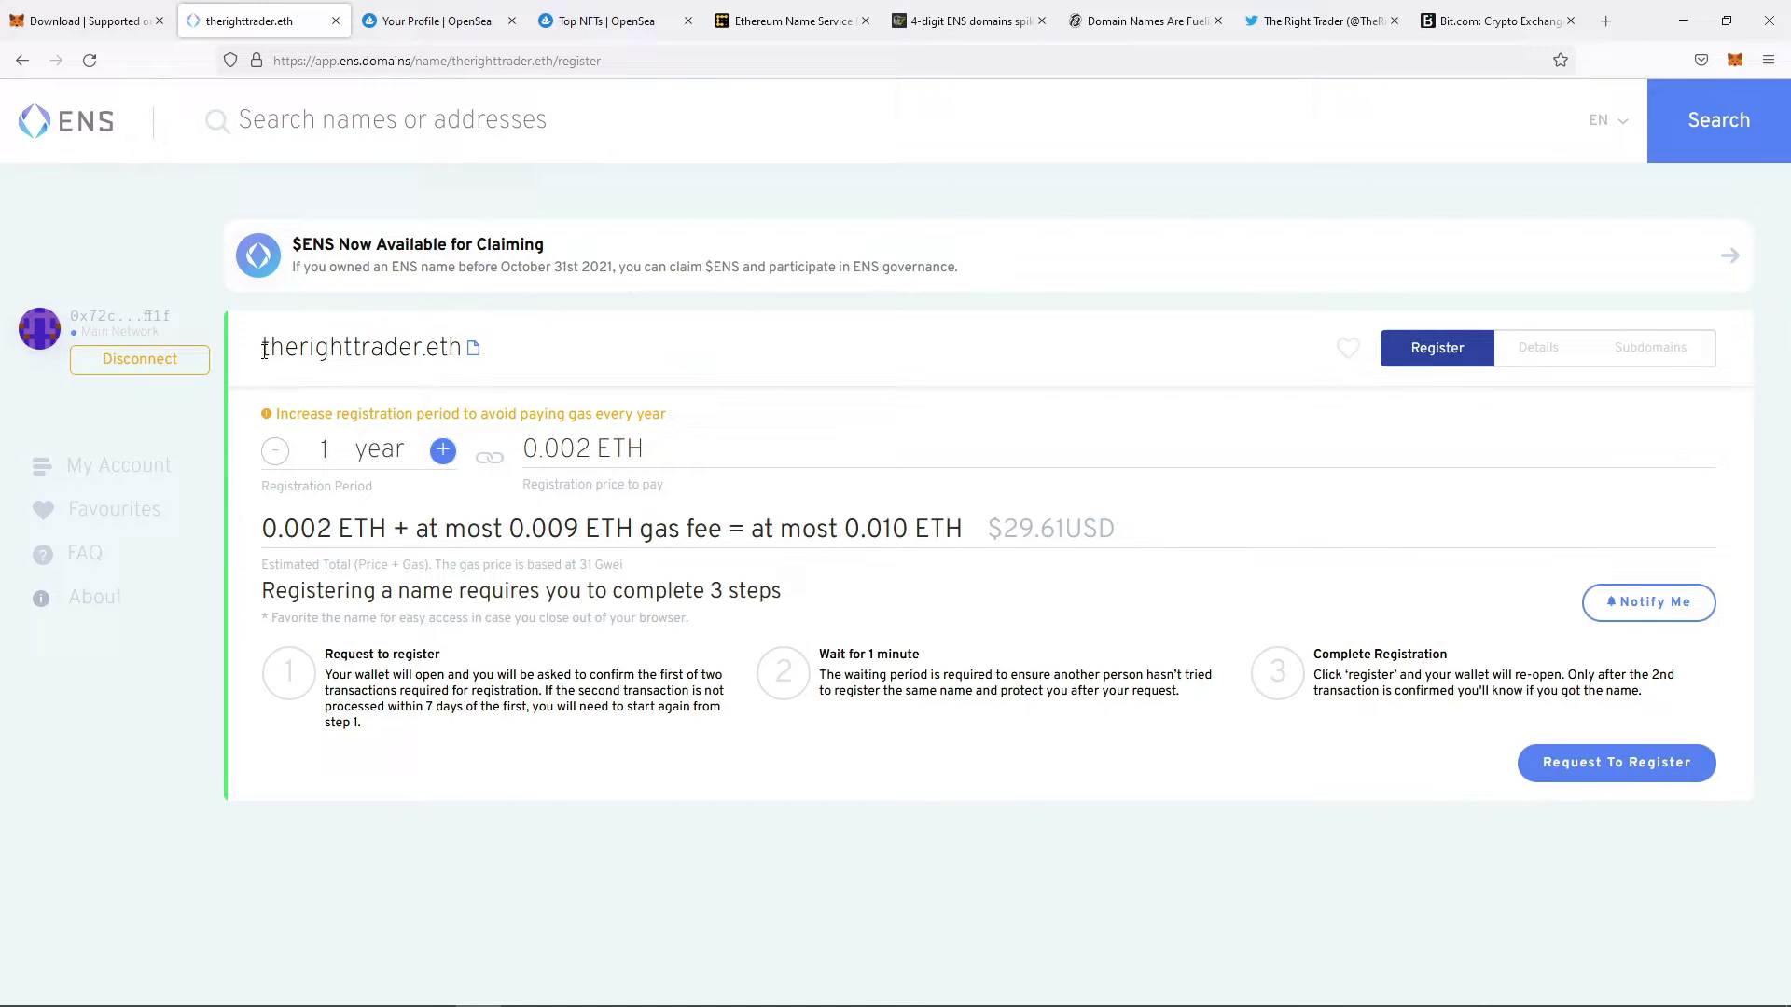
drag(264, 350, 452, 354)
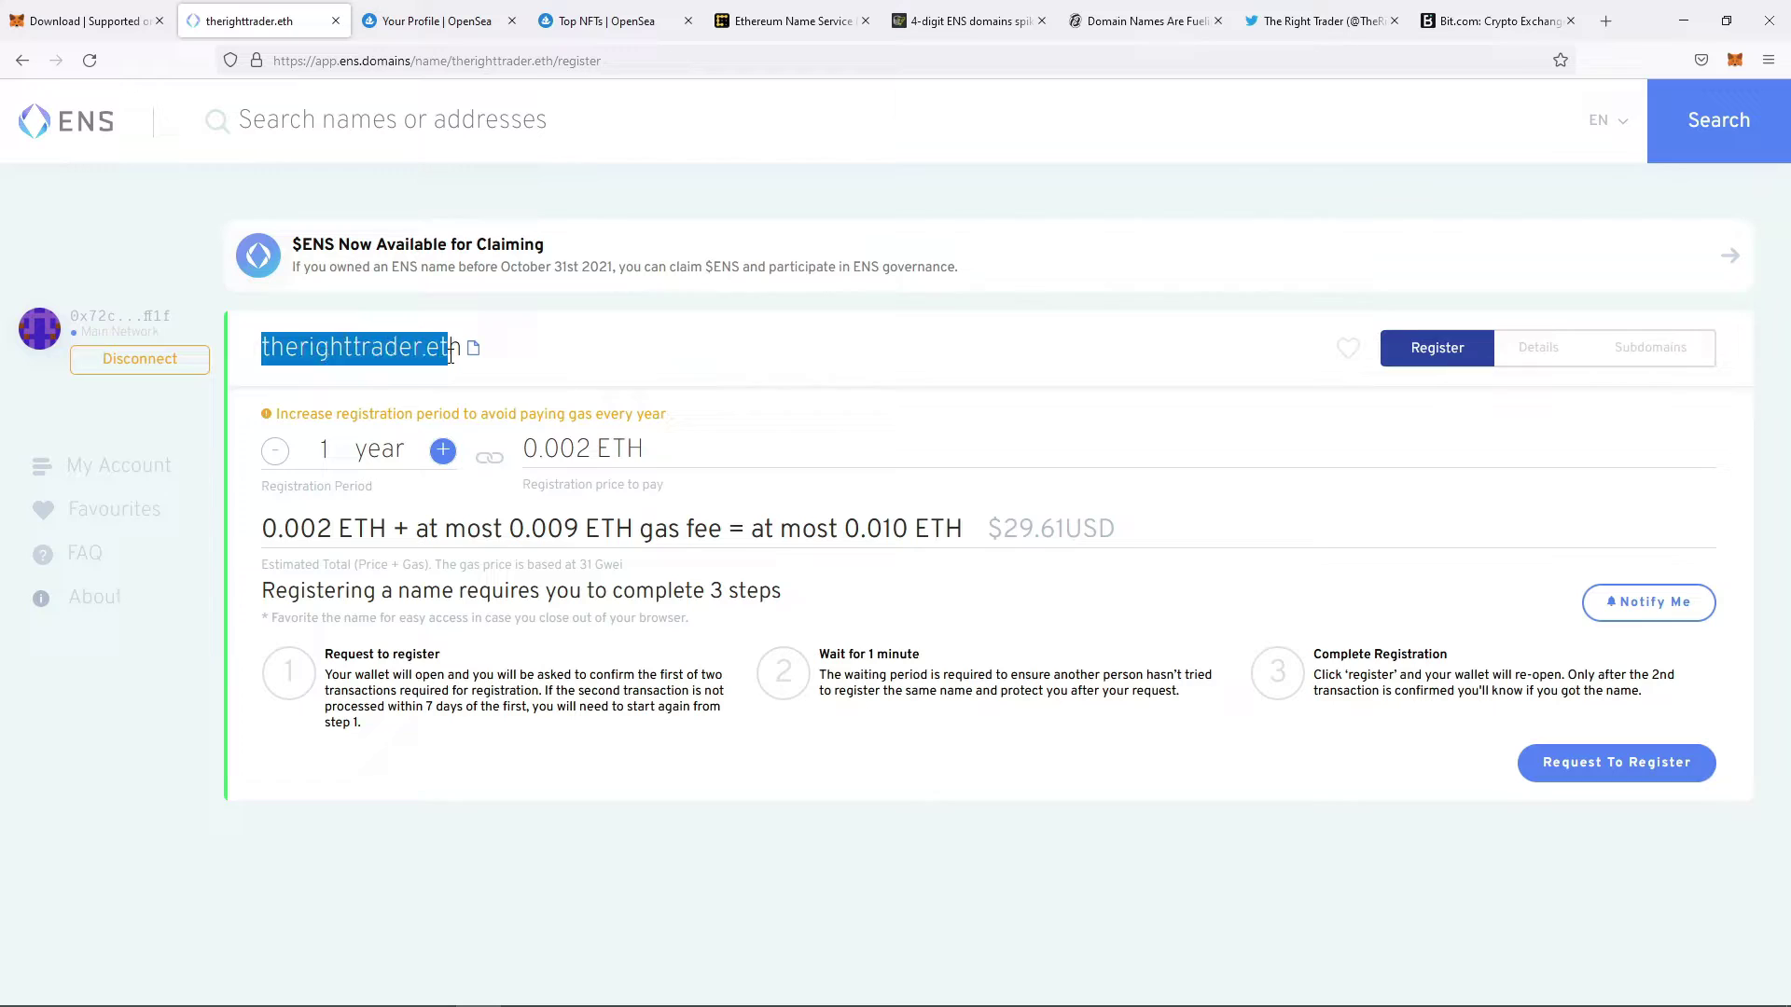
click(623, 210)
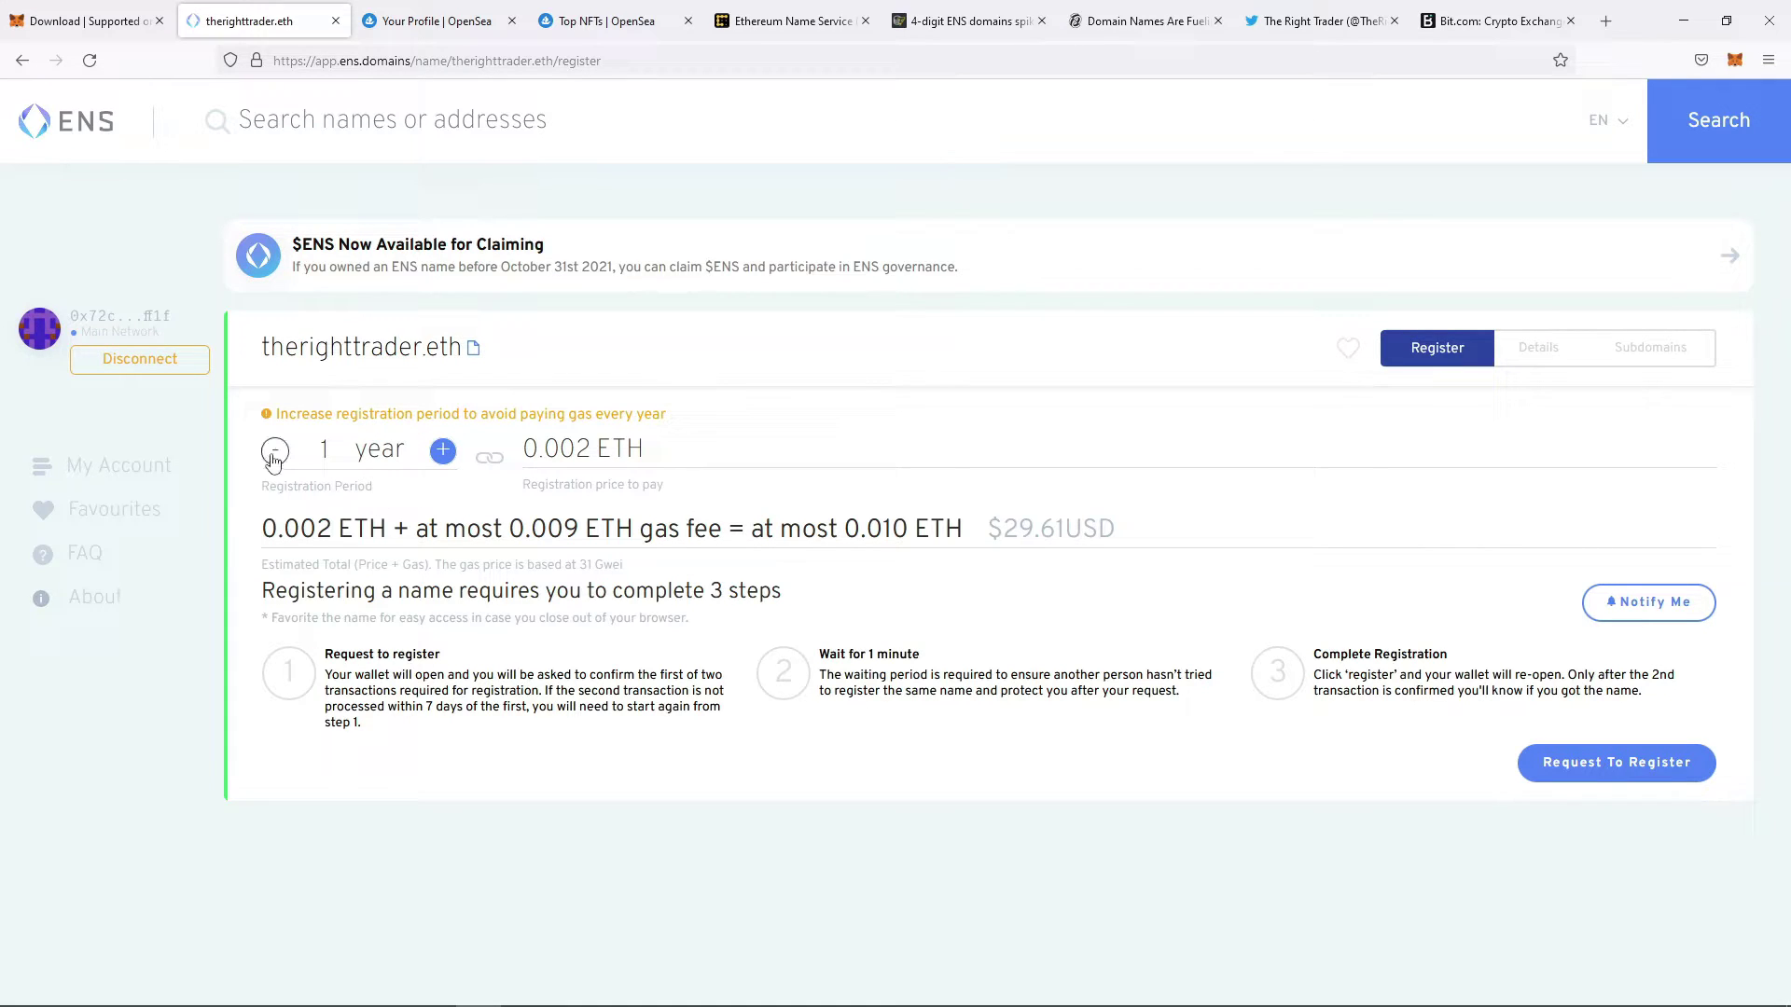
Step: Adjust the registration period, trying up to 8 years, and settle on 3 years
click(443, 457)
click(444, 429)
click(445, 429)
click(445, 429)
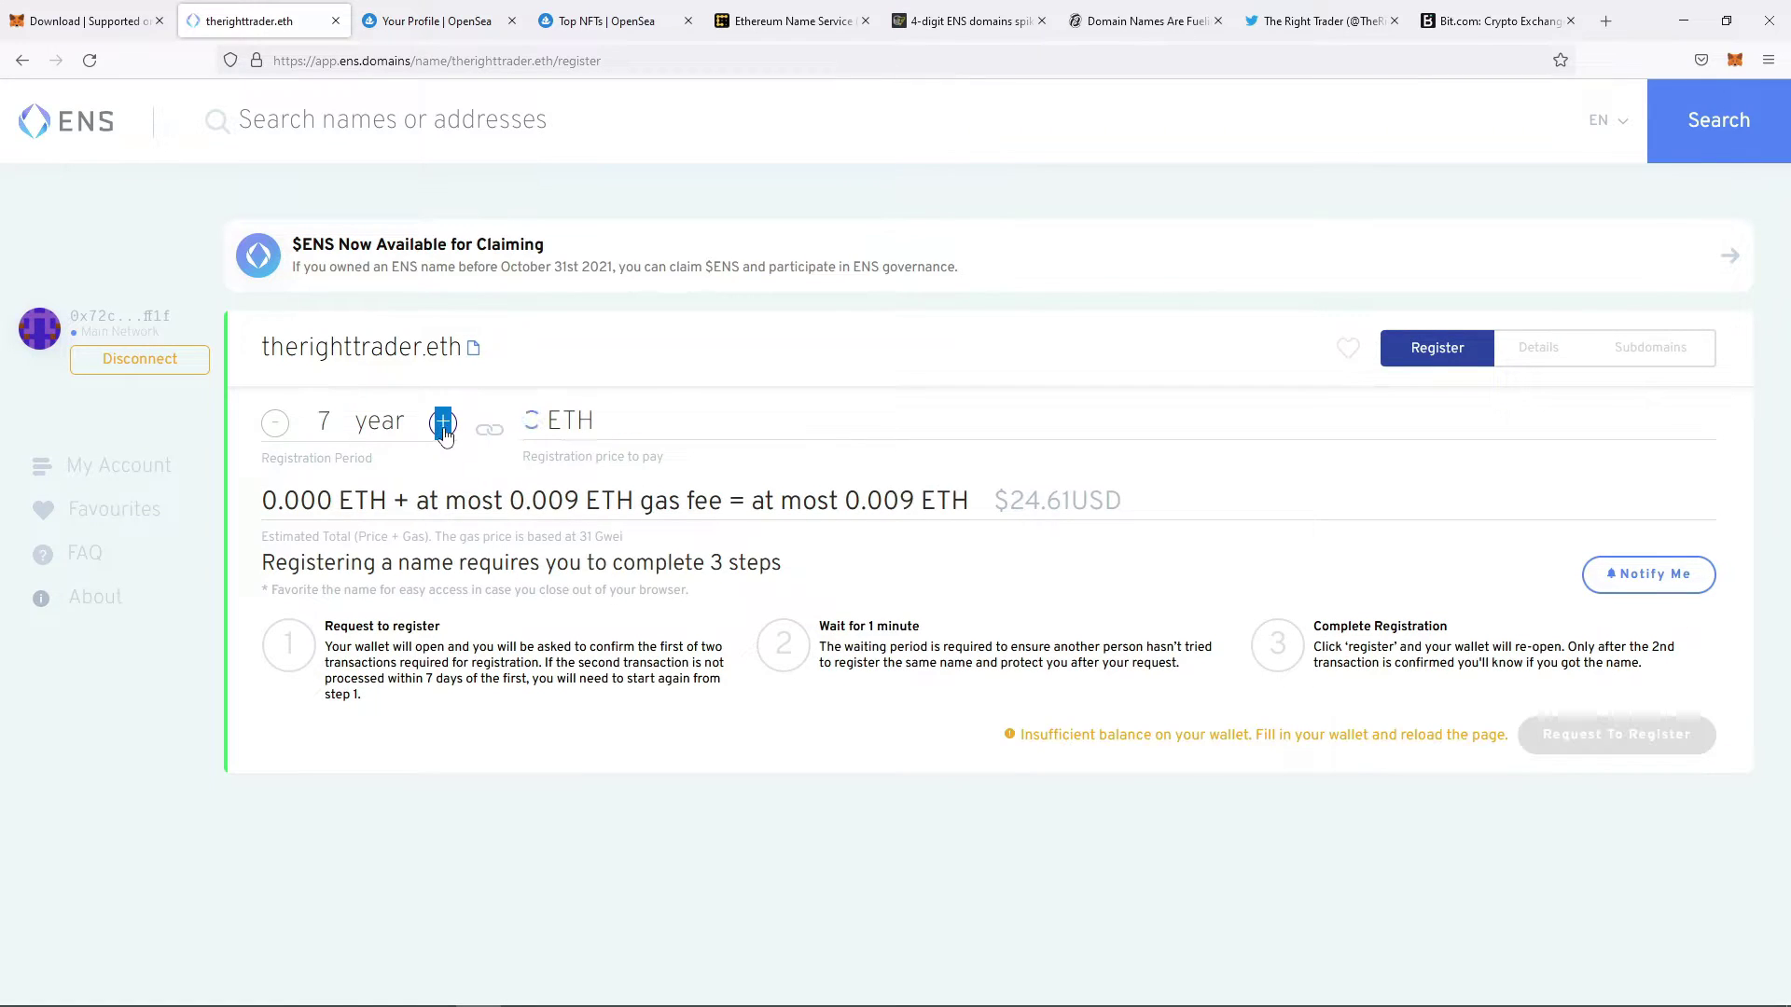
click(444, 425)
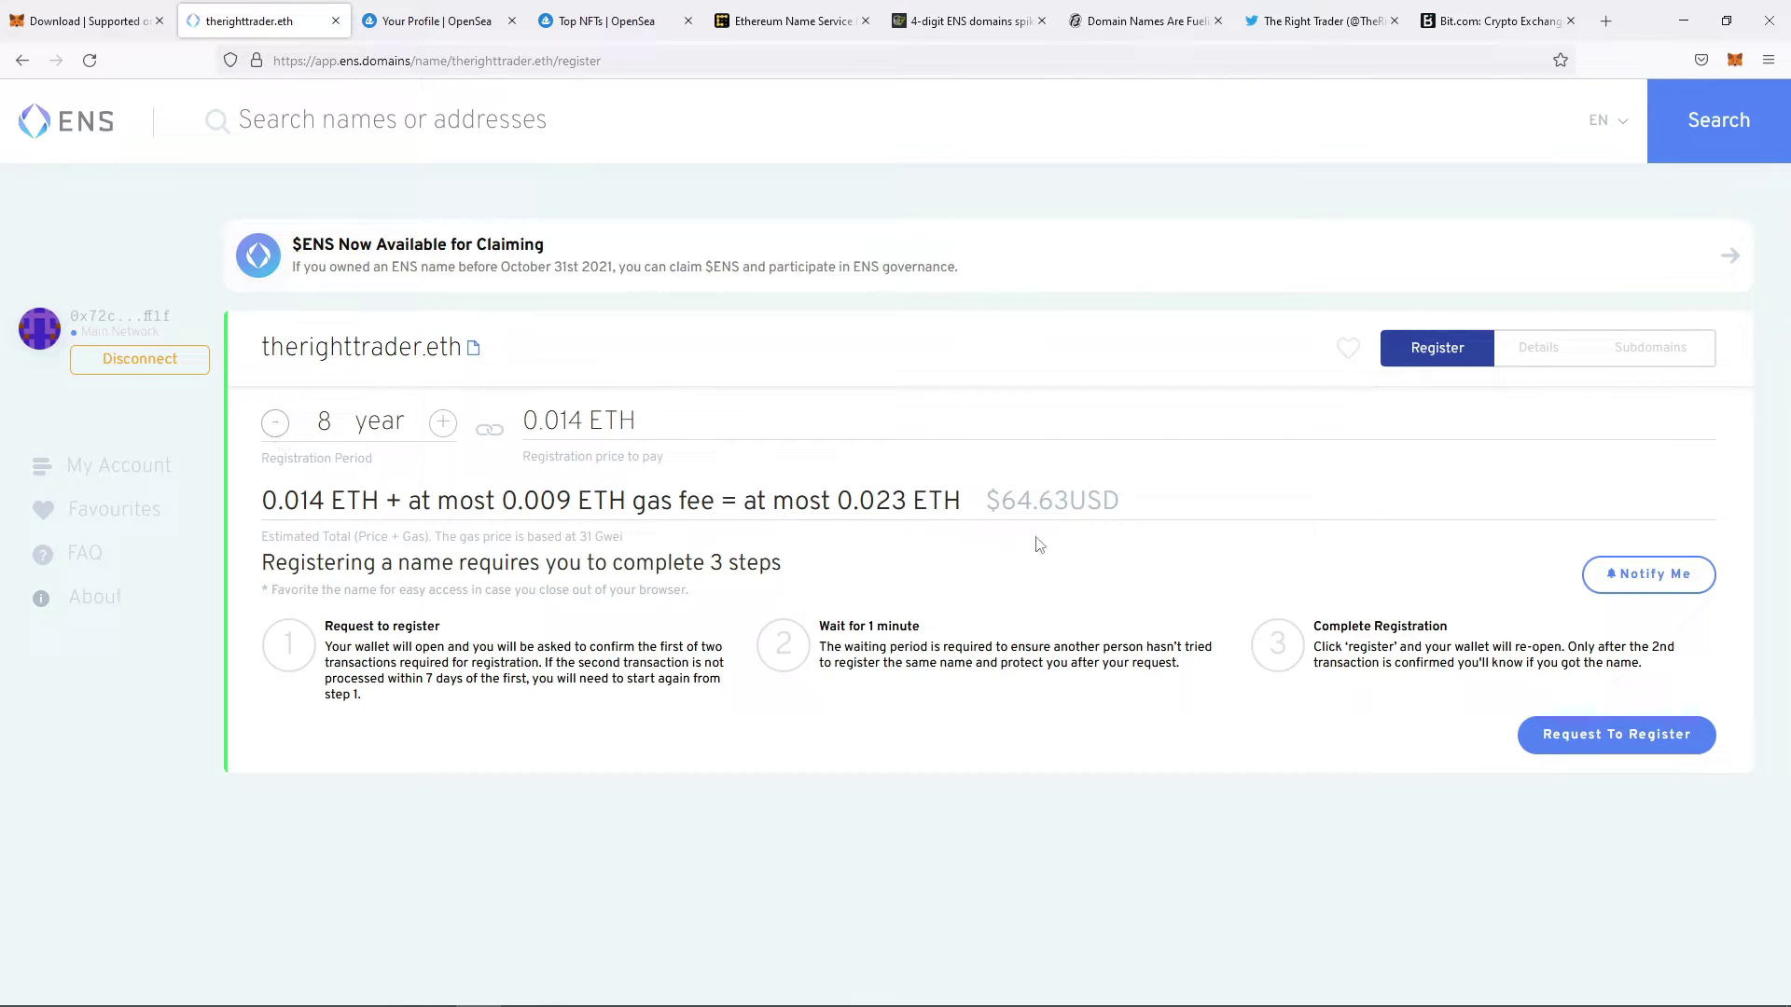
click(277, 424)
click(277, 425)
click(278, 424)
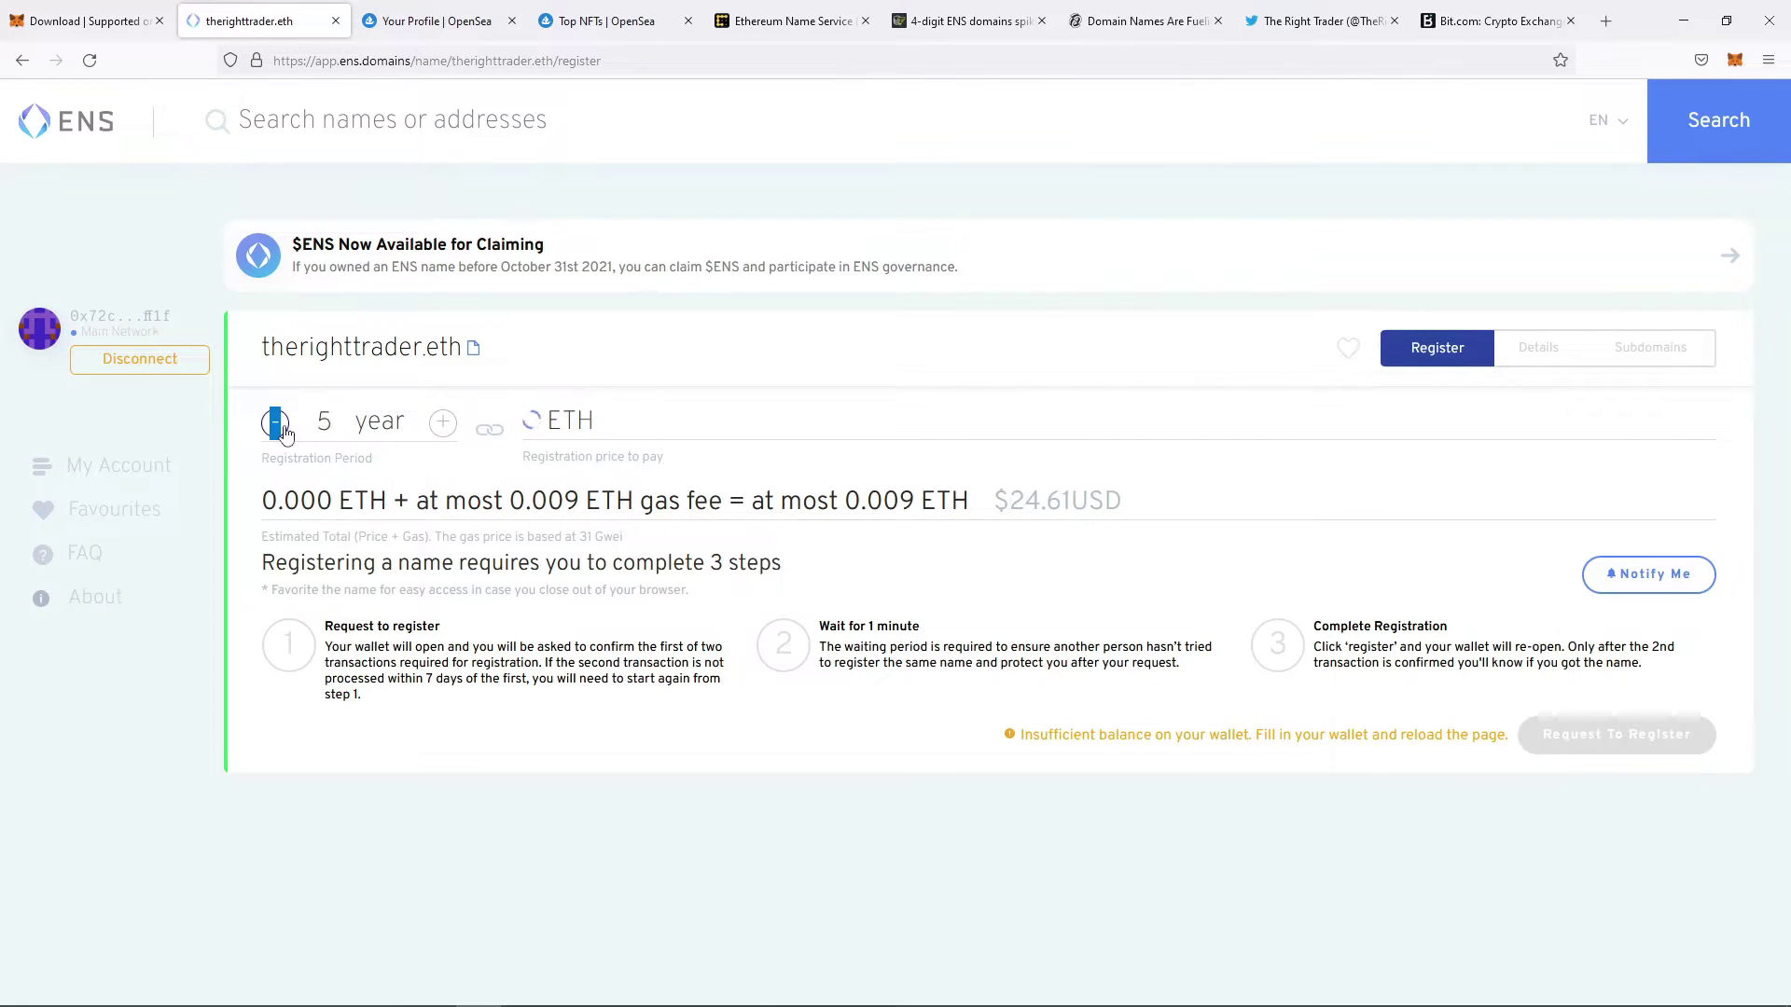
click(277, 425)
click(277, 424)
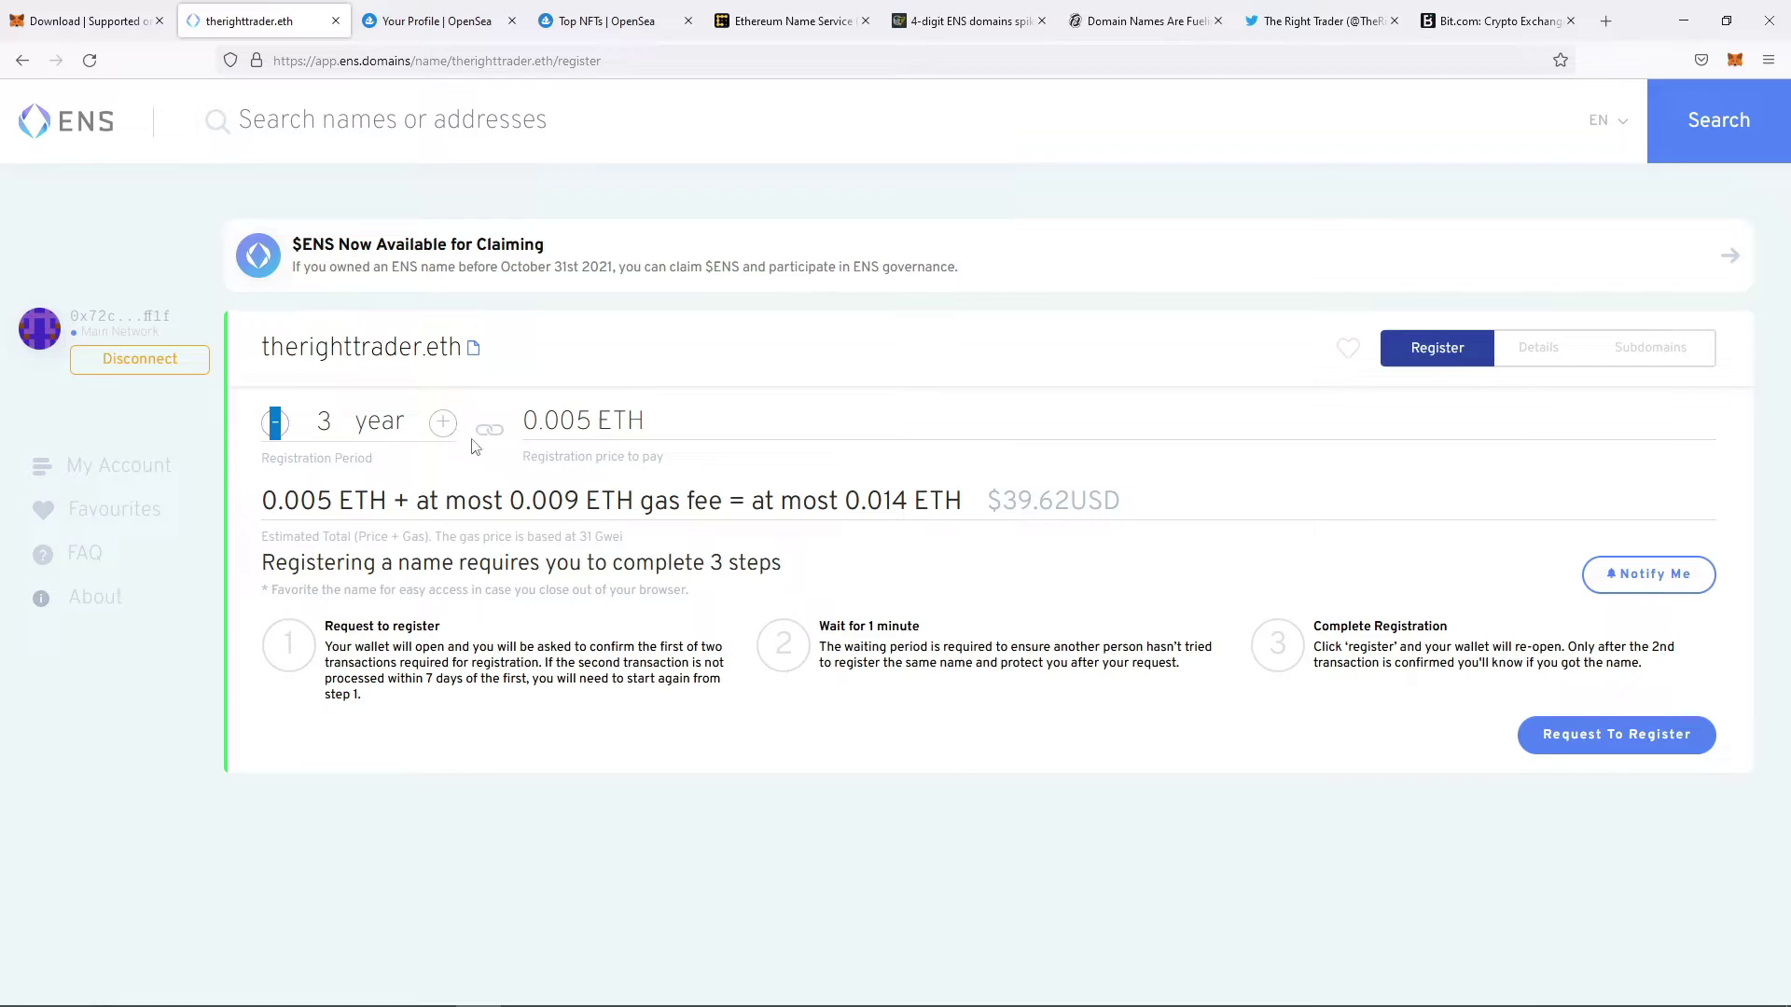
click(443, 422)
click(443, 422)
click(443, 422)
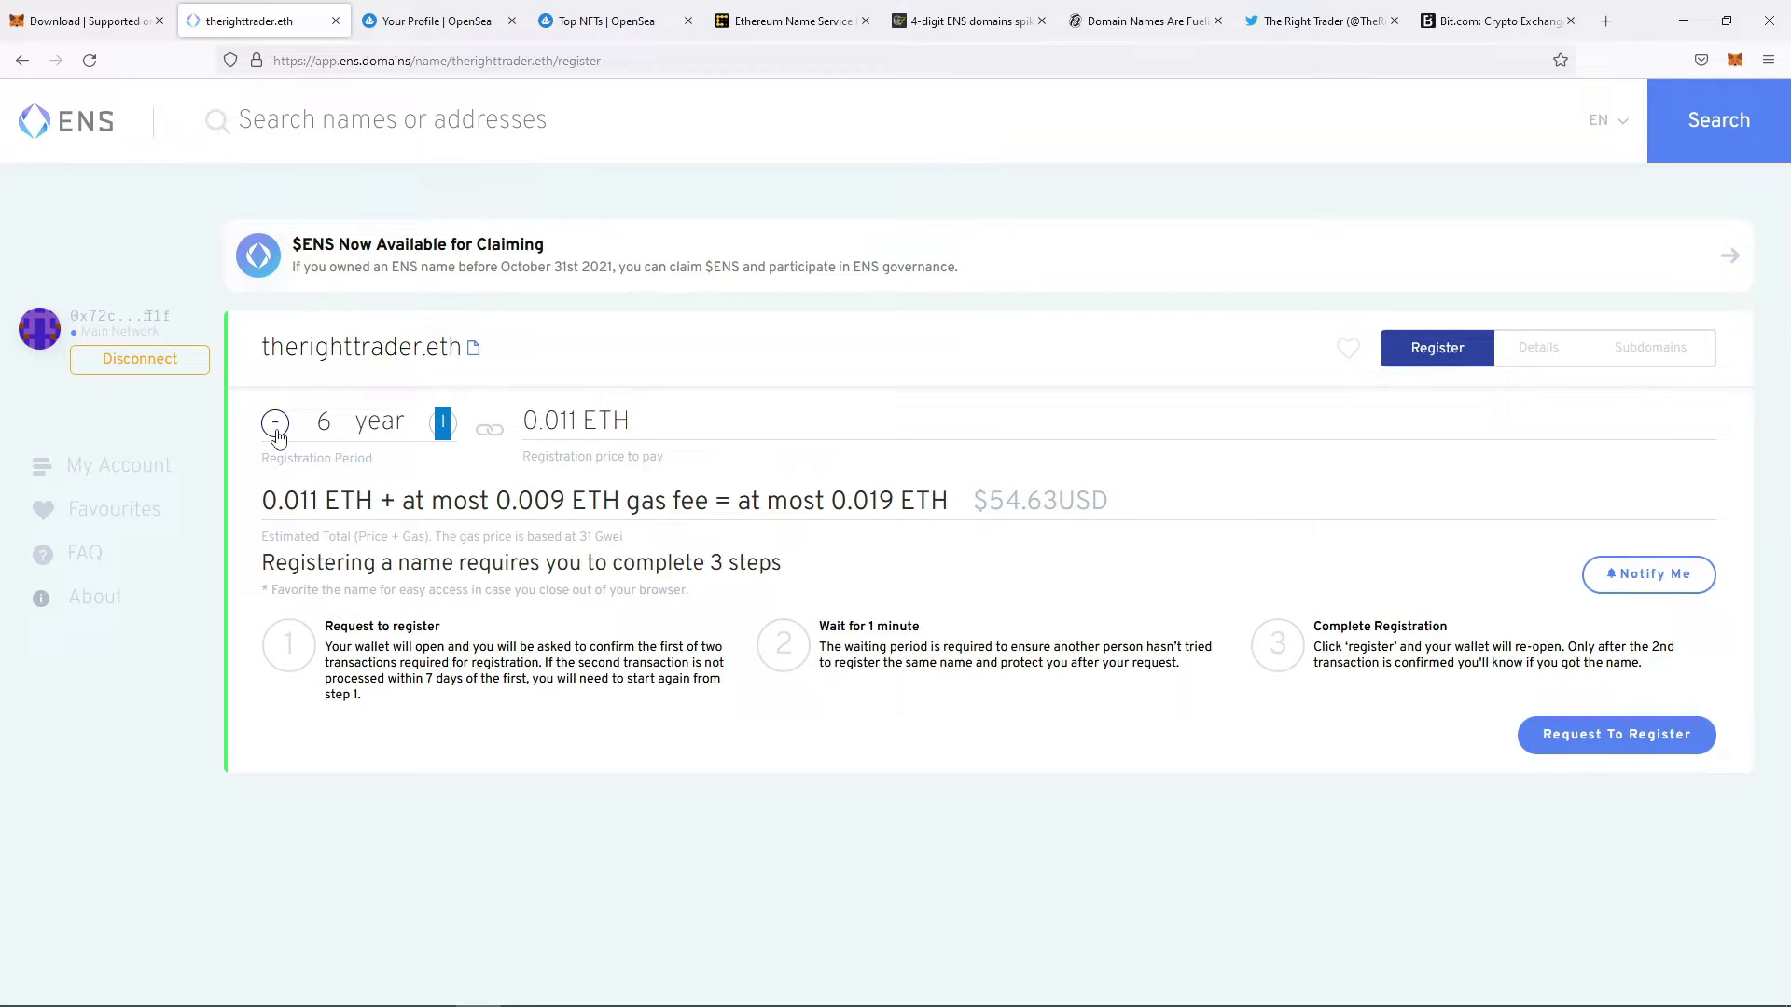
click(276, 432)
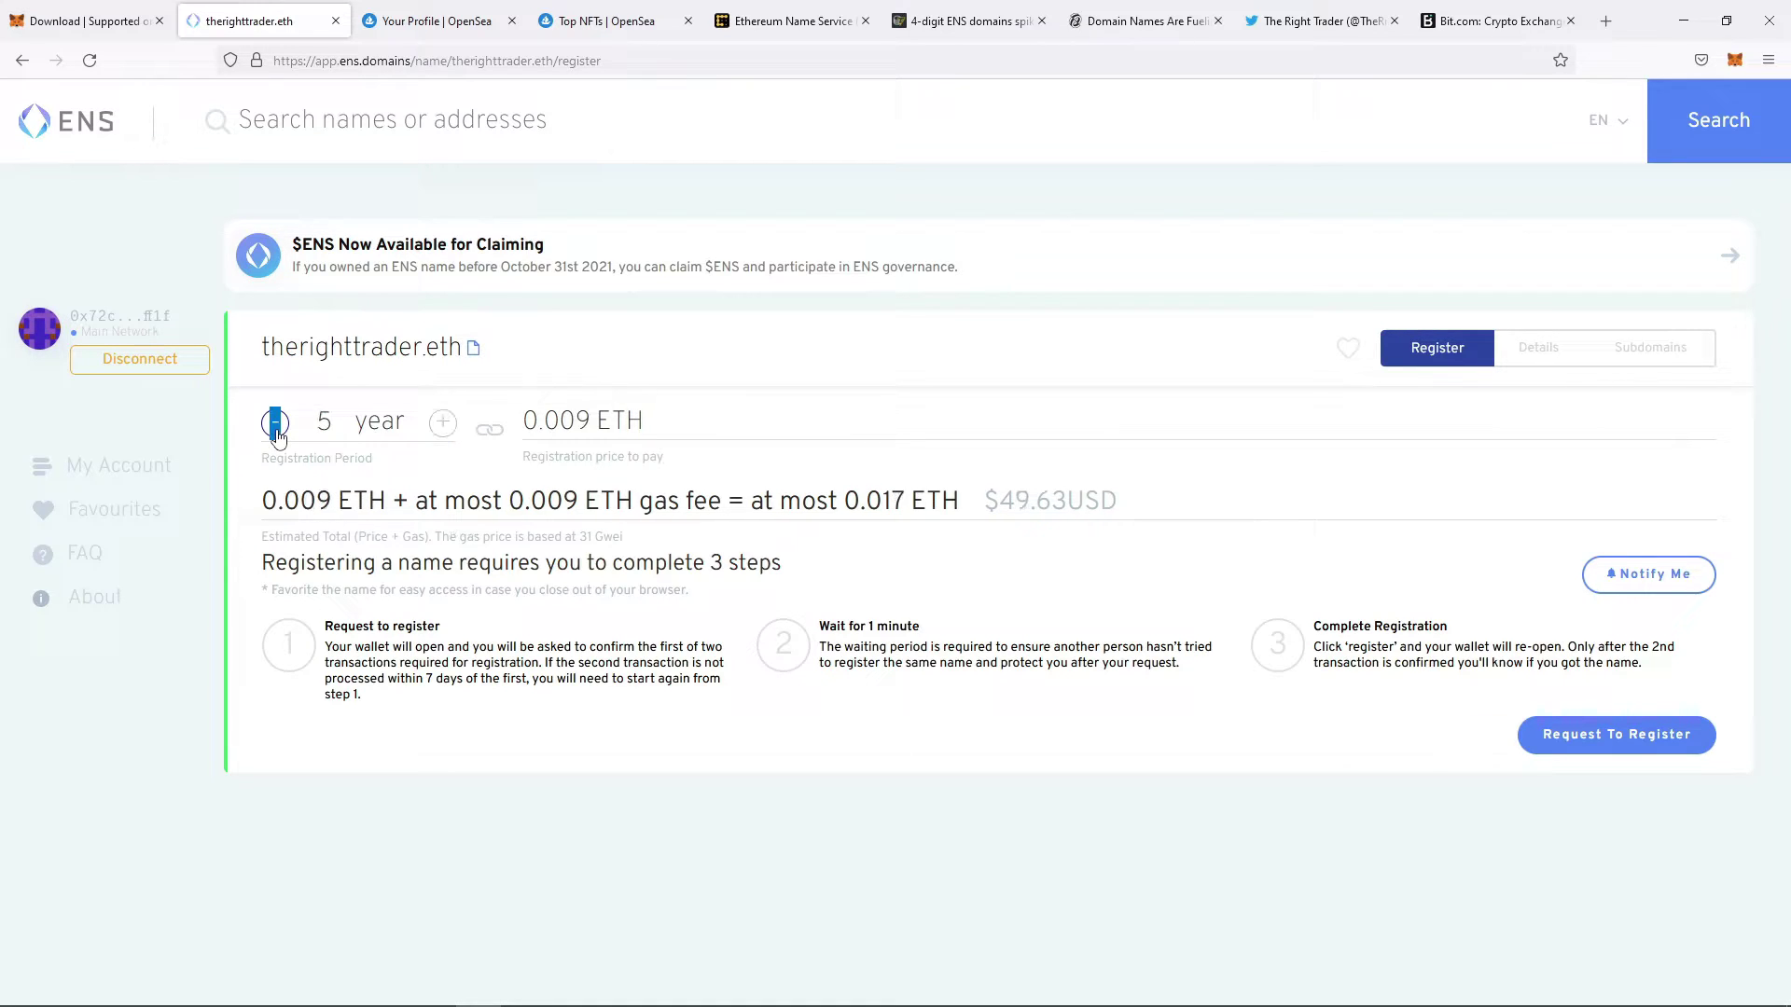
click(276, 432)
click(276, 431)
click(276, 431)
click(276, 432)
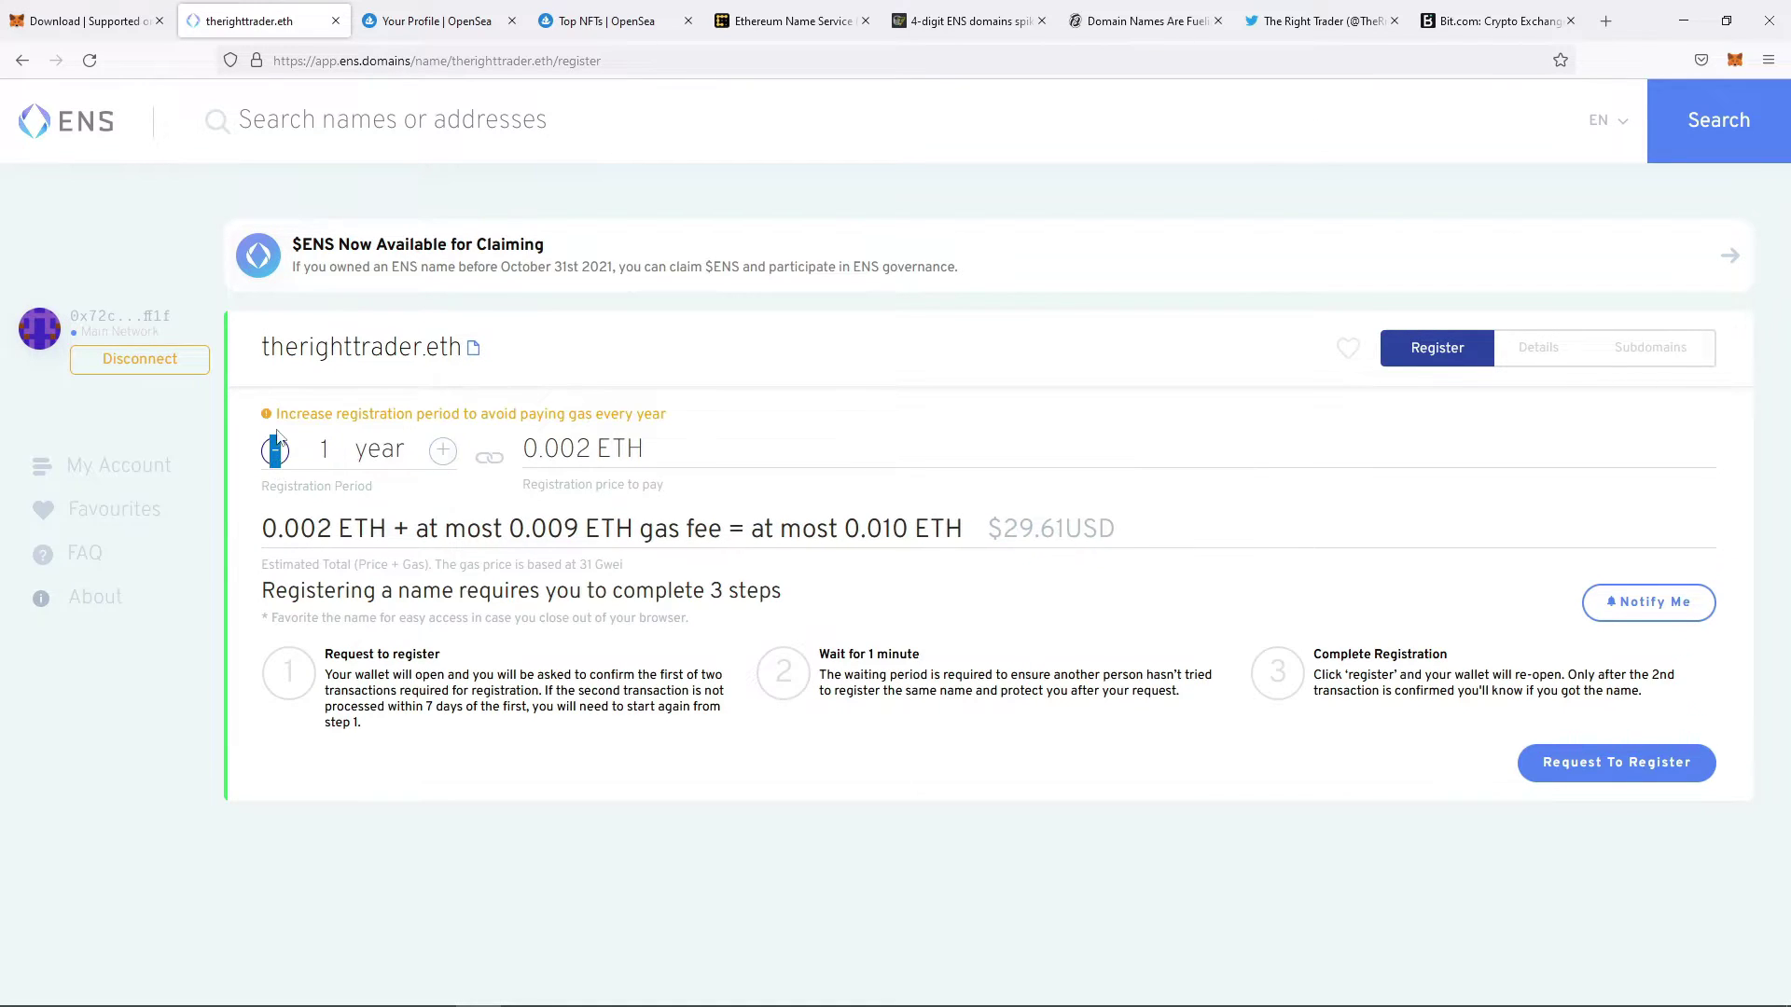
click(444, 451)
click(443, 423)
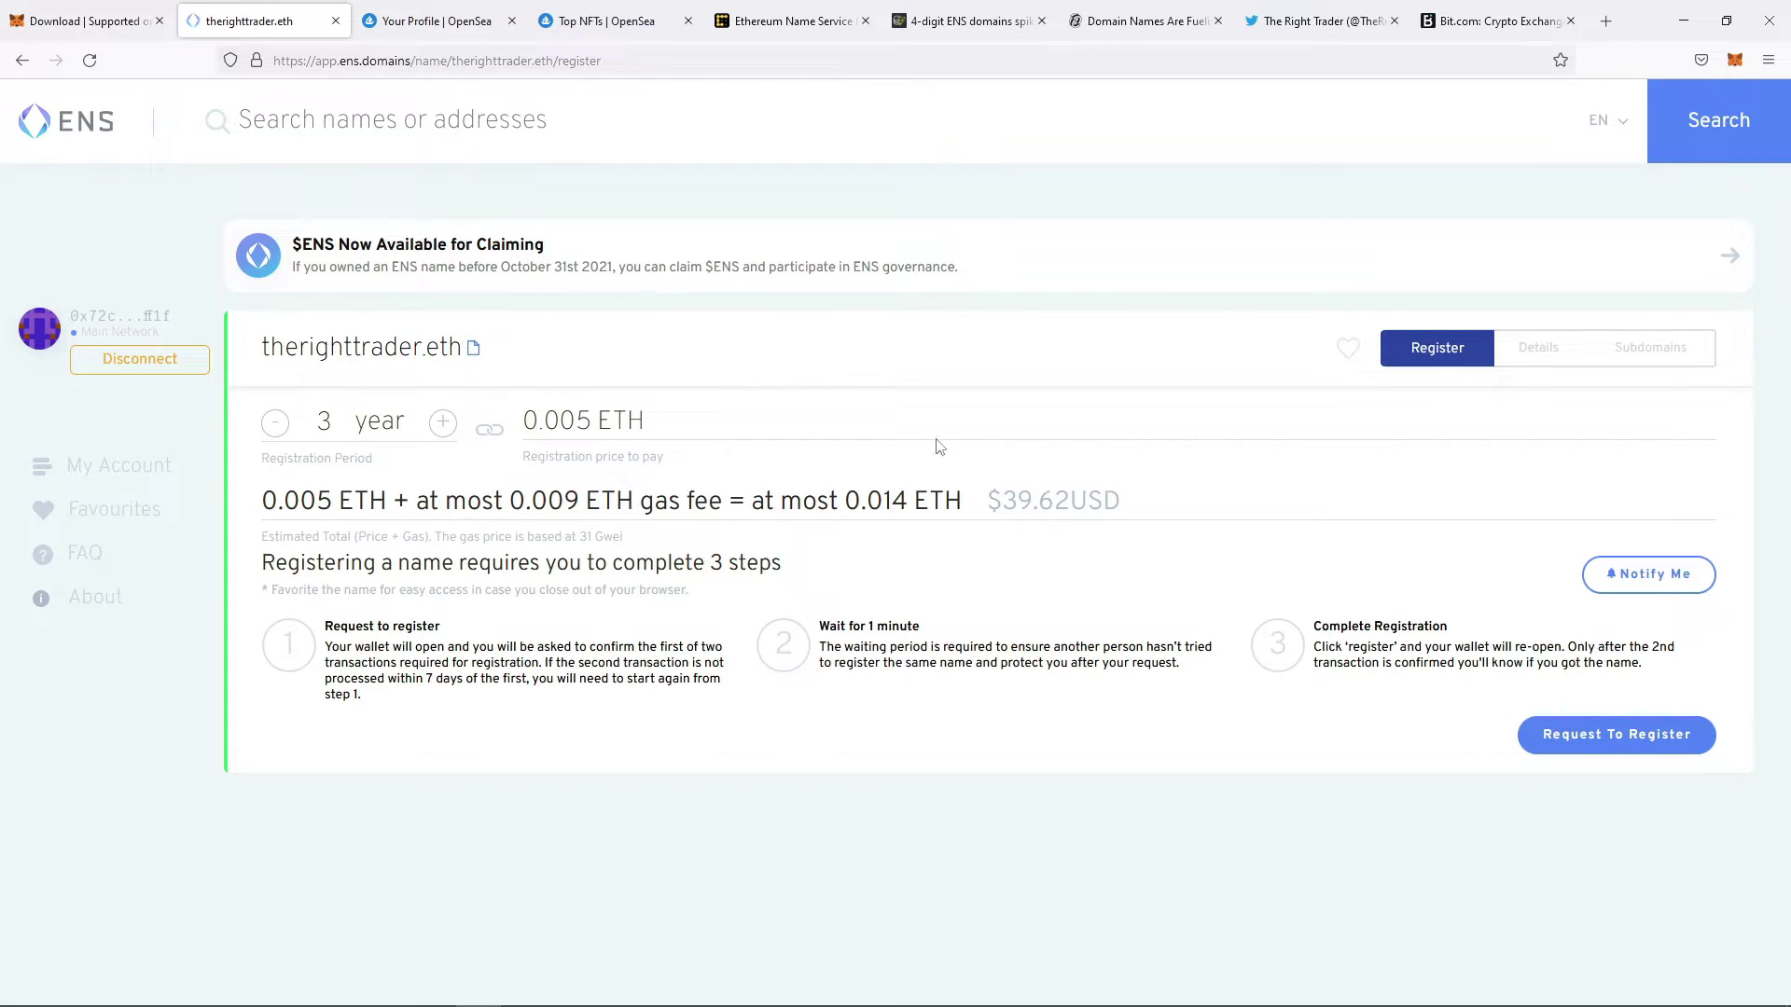
Step: Compare the wallet balance against the 0.005 ETH price of the 3-year registration
click(1735, 60)
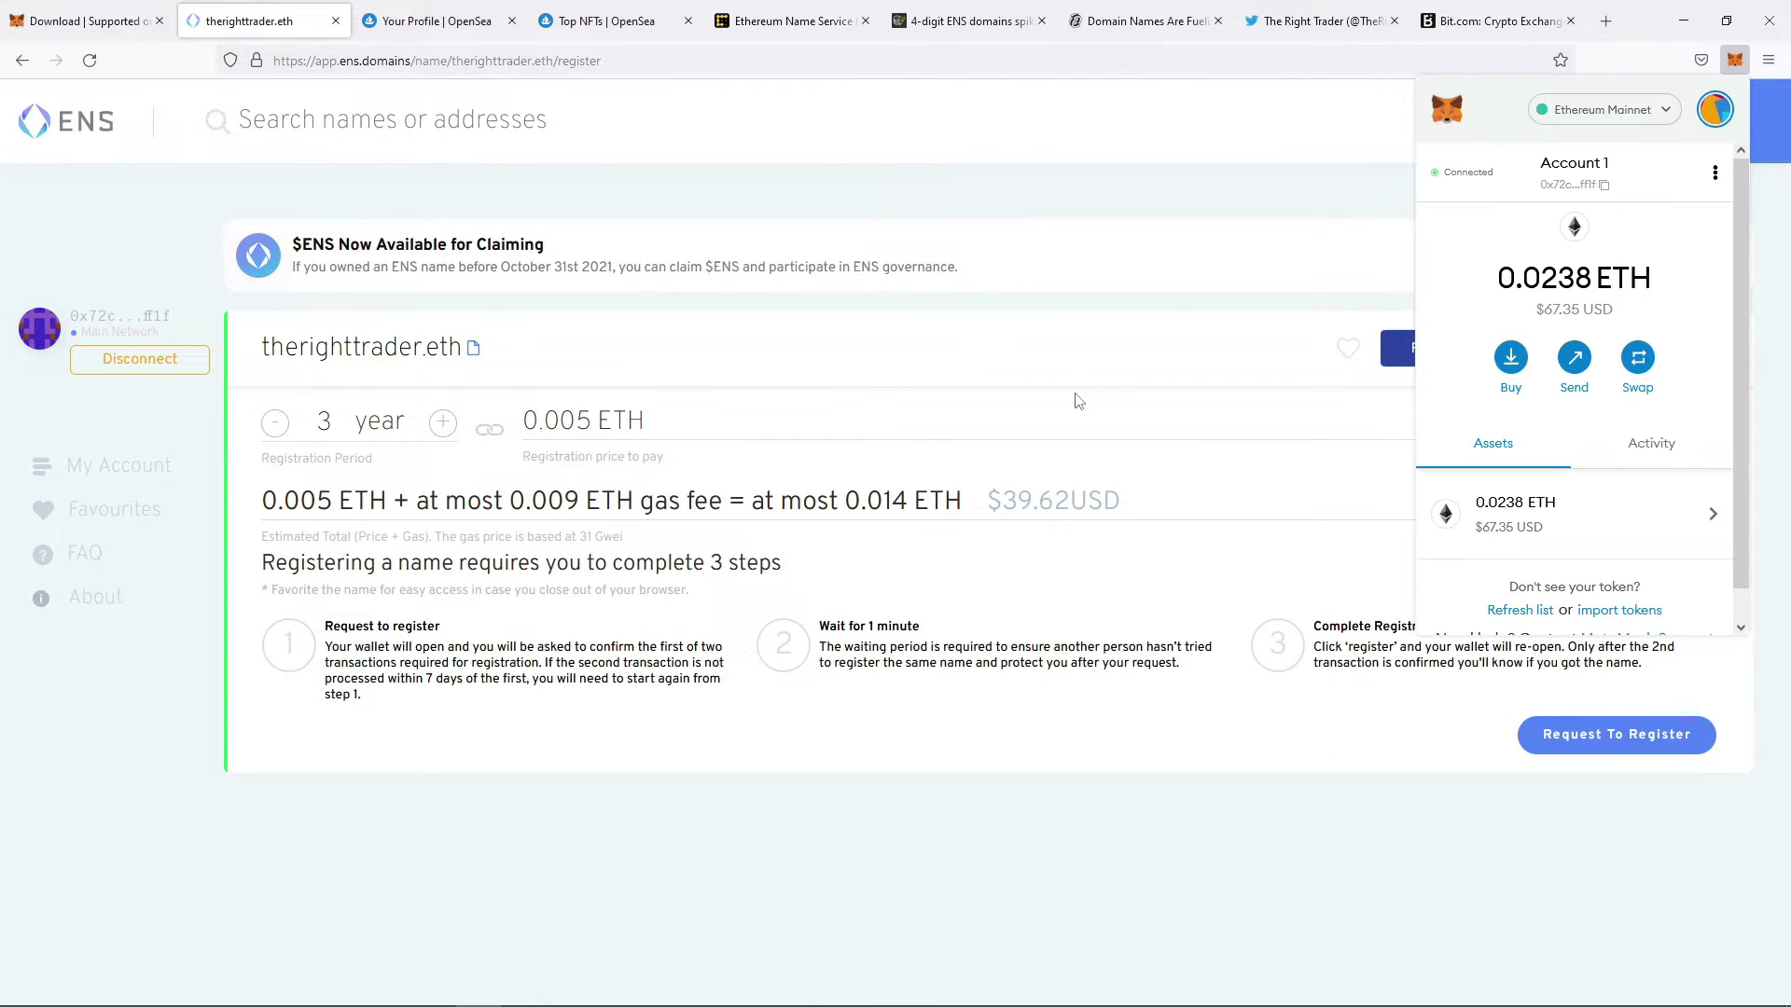
click(1024, 402)
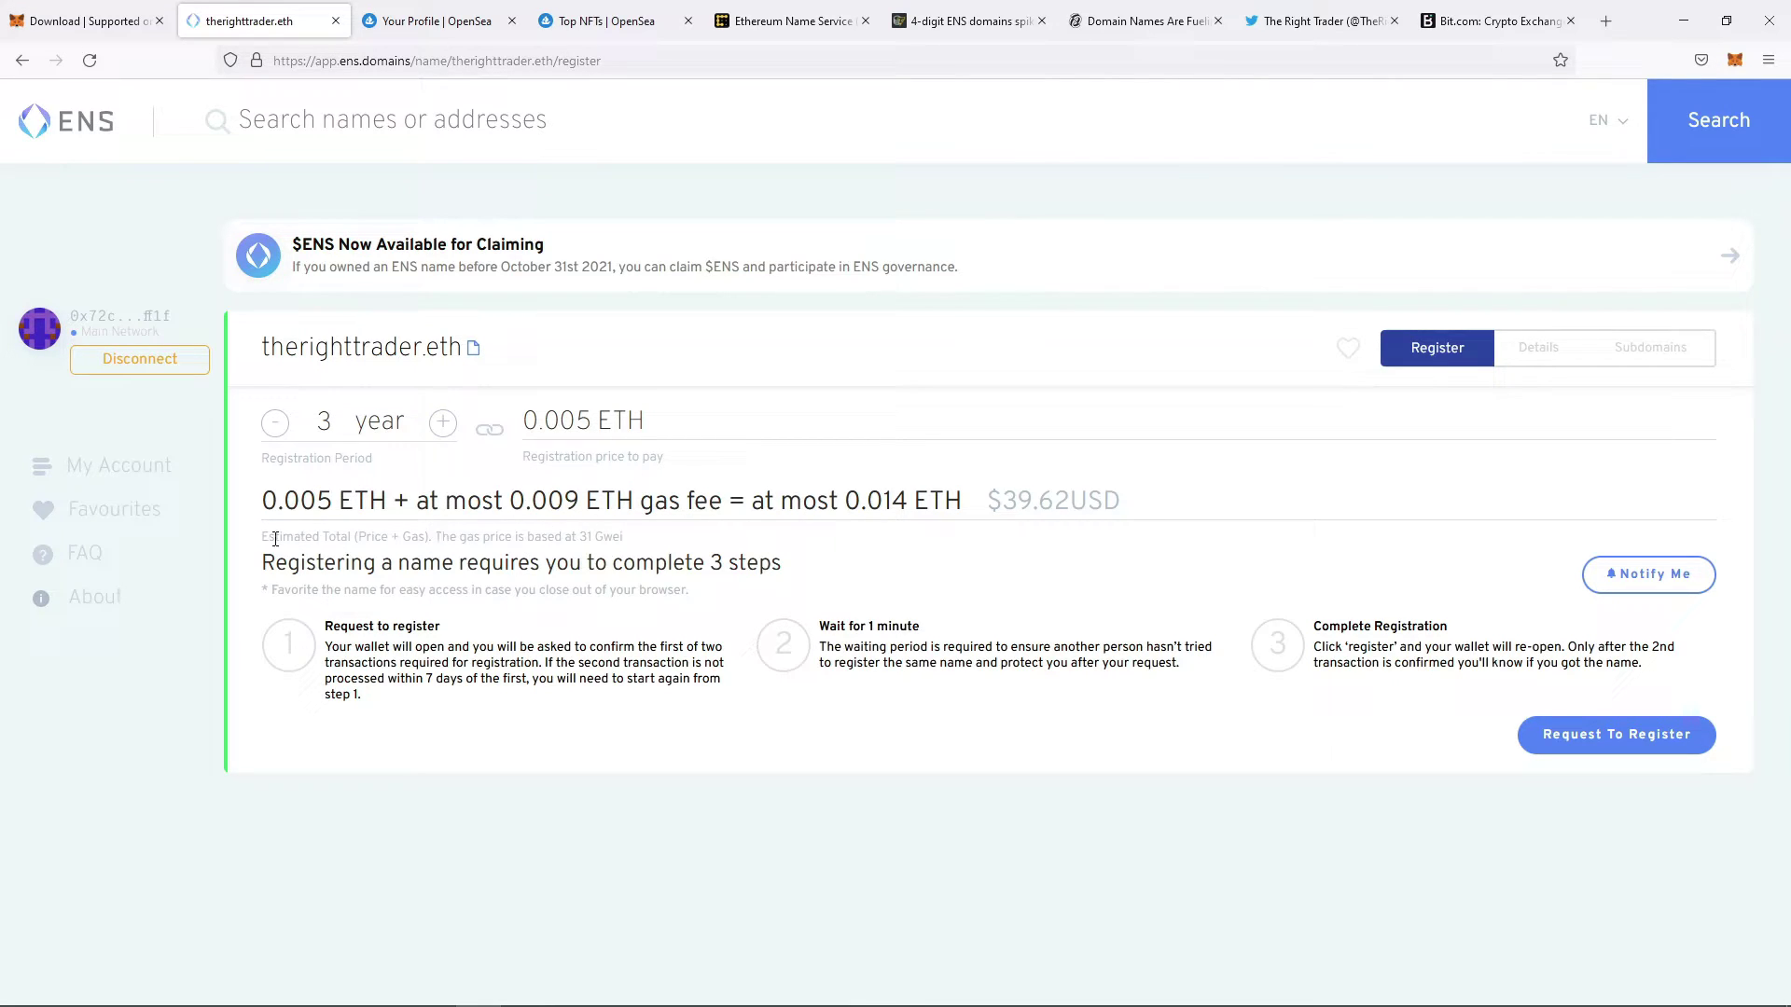
drag(262, 501, 386, 502)
click(388, 503)
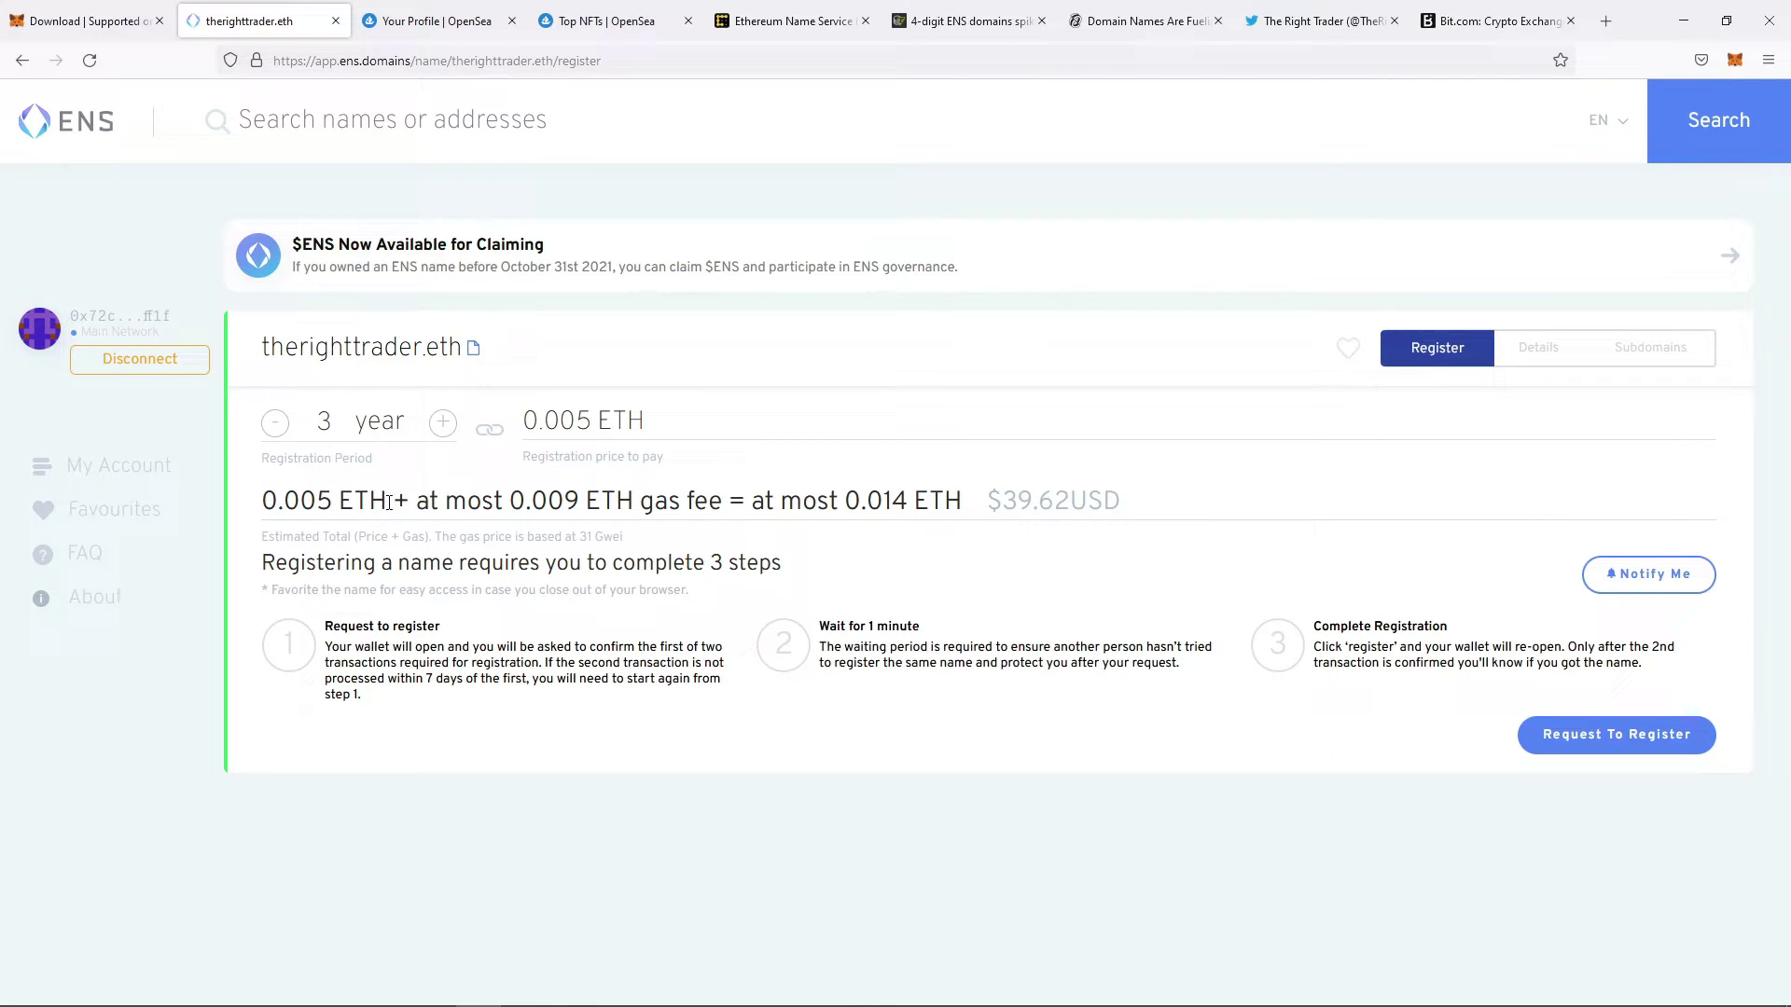
click(602, 31)
scroll(184, 420, down, 2)
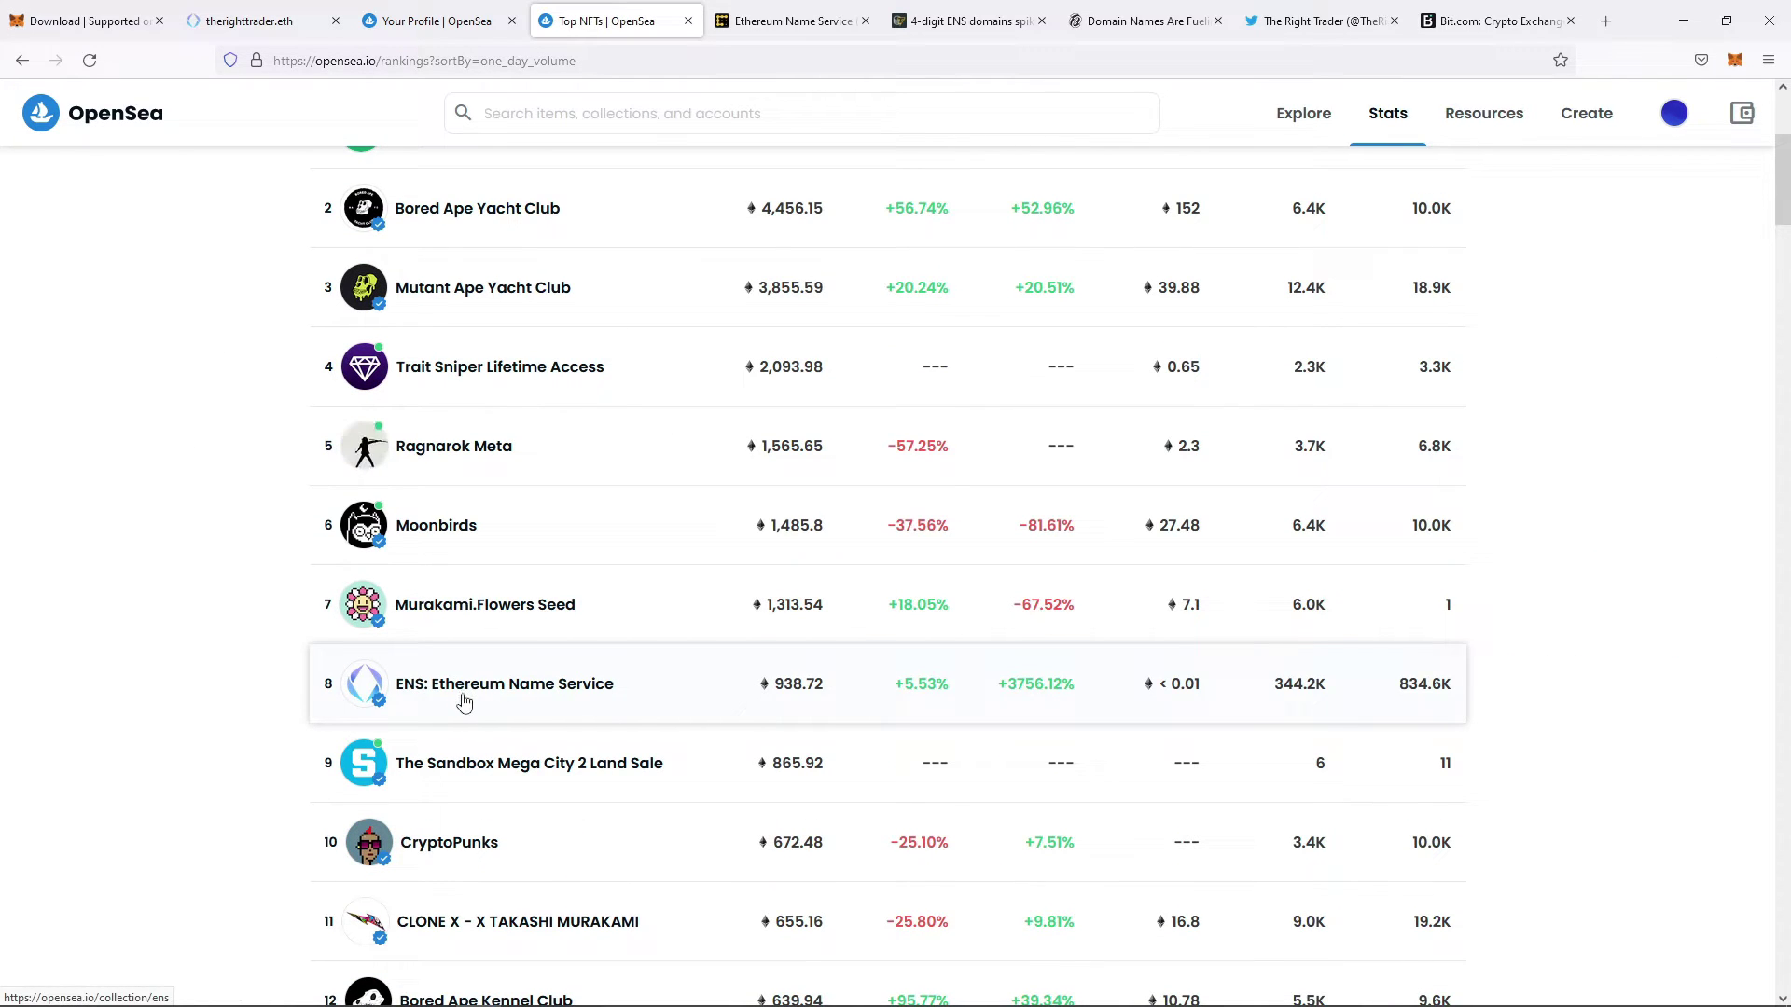
scroll(1024, 707, up, 1)
scroll(1024, 707, up, 4)
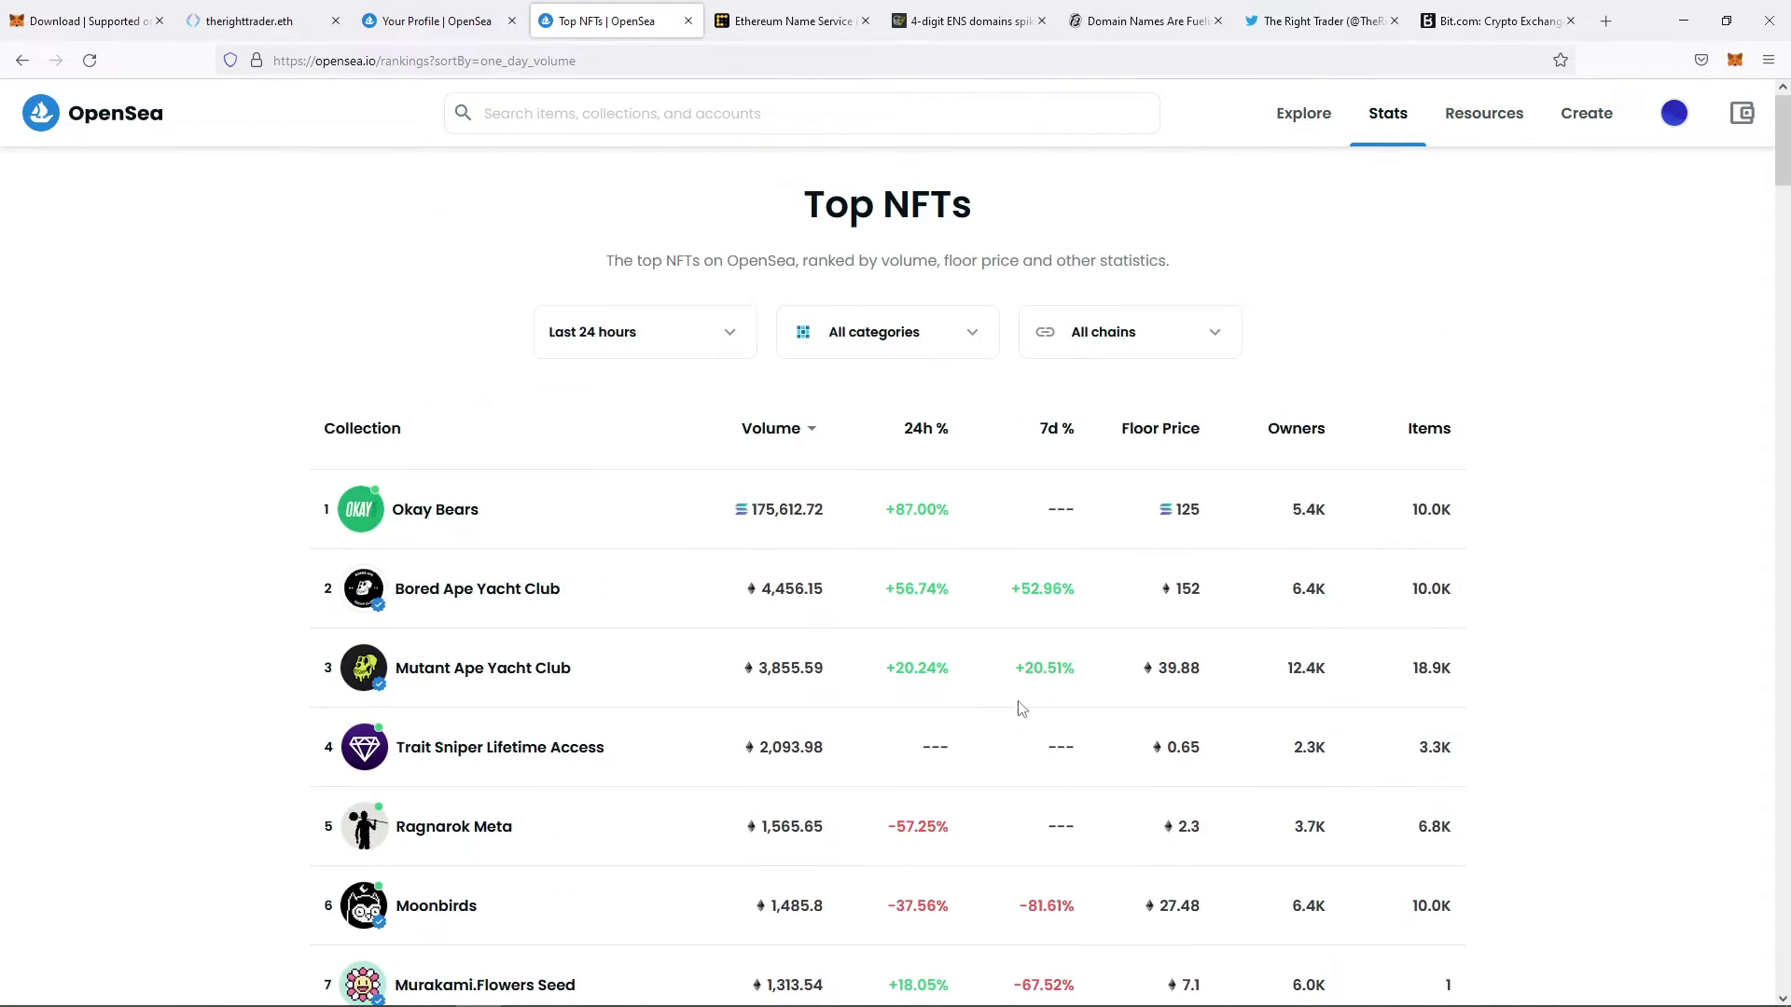
scroll(1026, 706, down, 3)
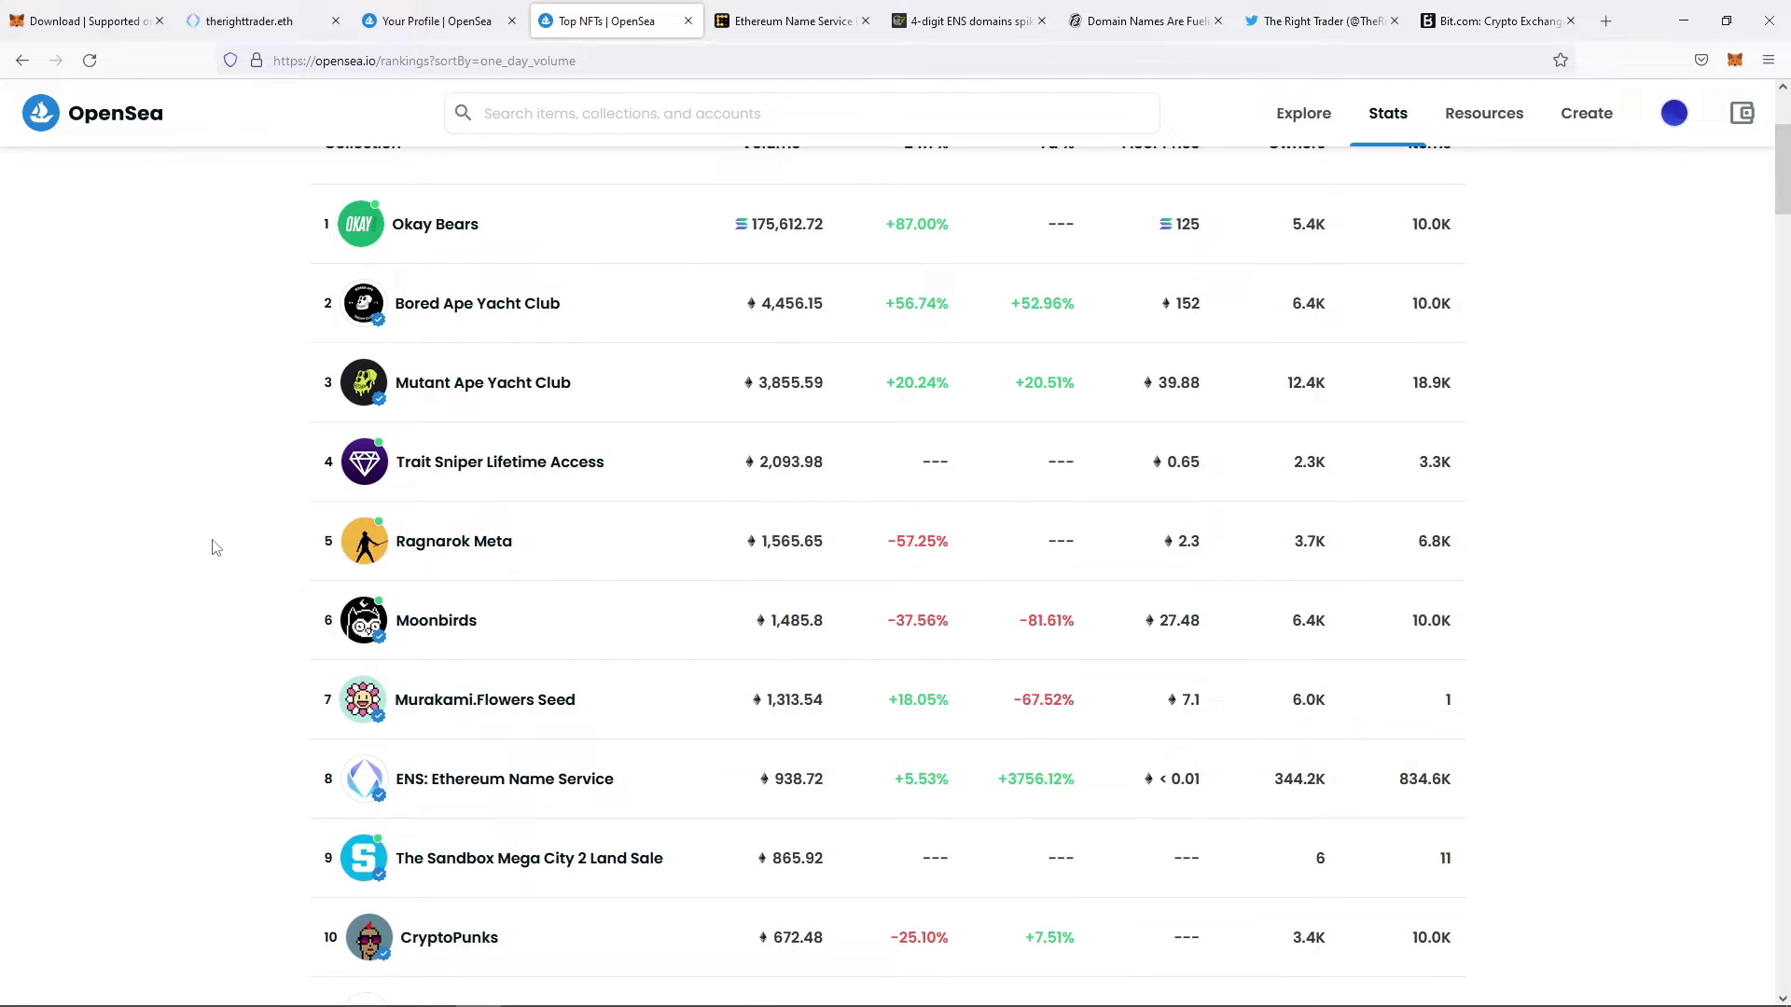
scroll(220, 560, up, 3)
scroll(322, 505, down, 1)
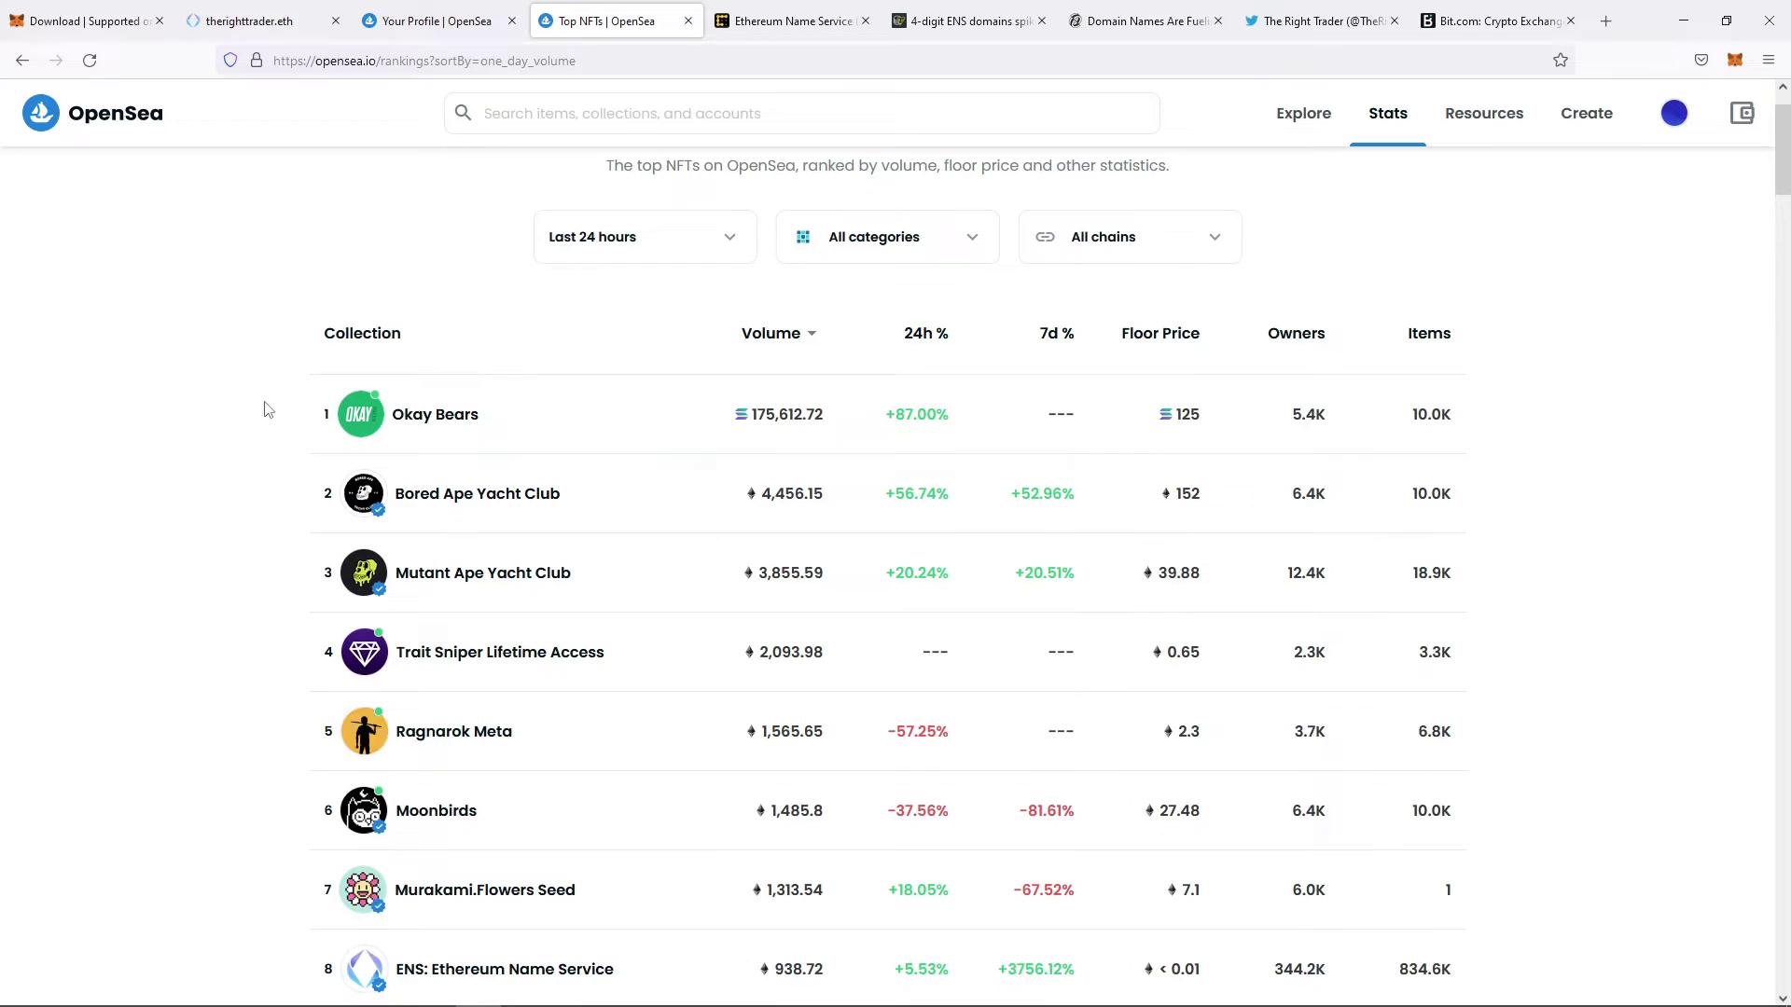
Step: Request registration of therighttrader.eth and confirm the first transaction in MetaMask
click(273, 22)
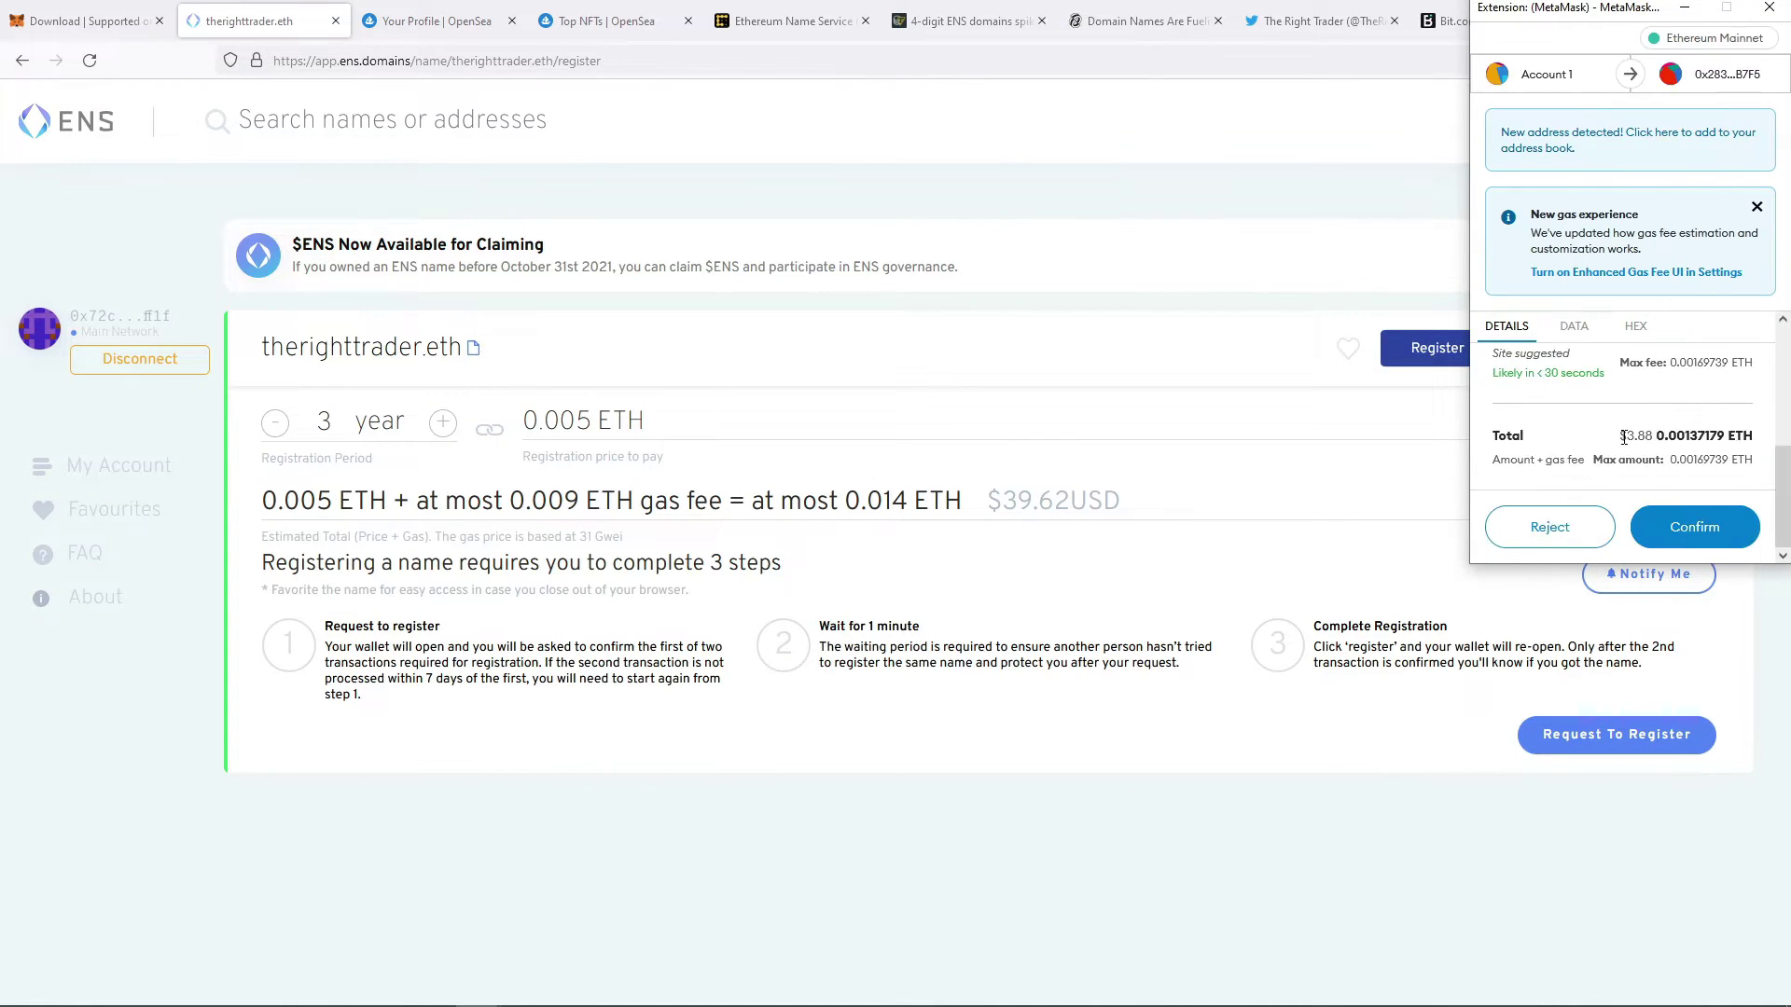
click(1700, 530)
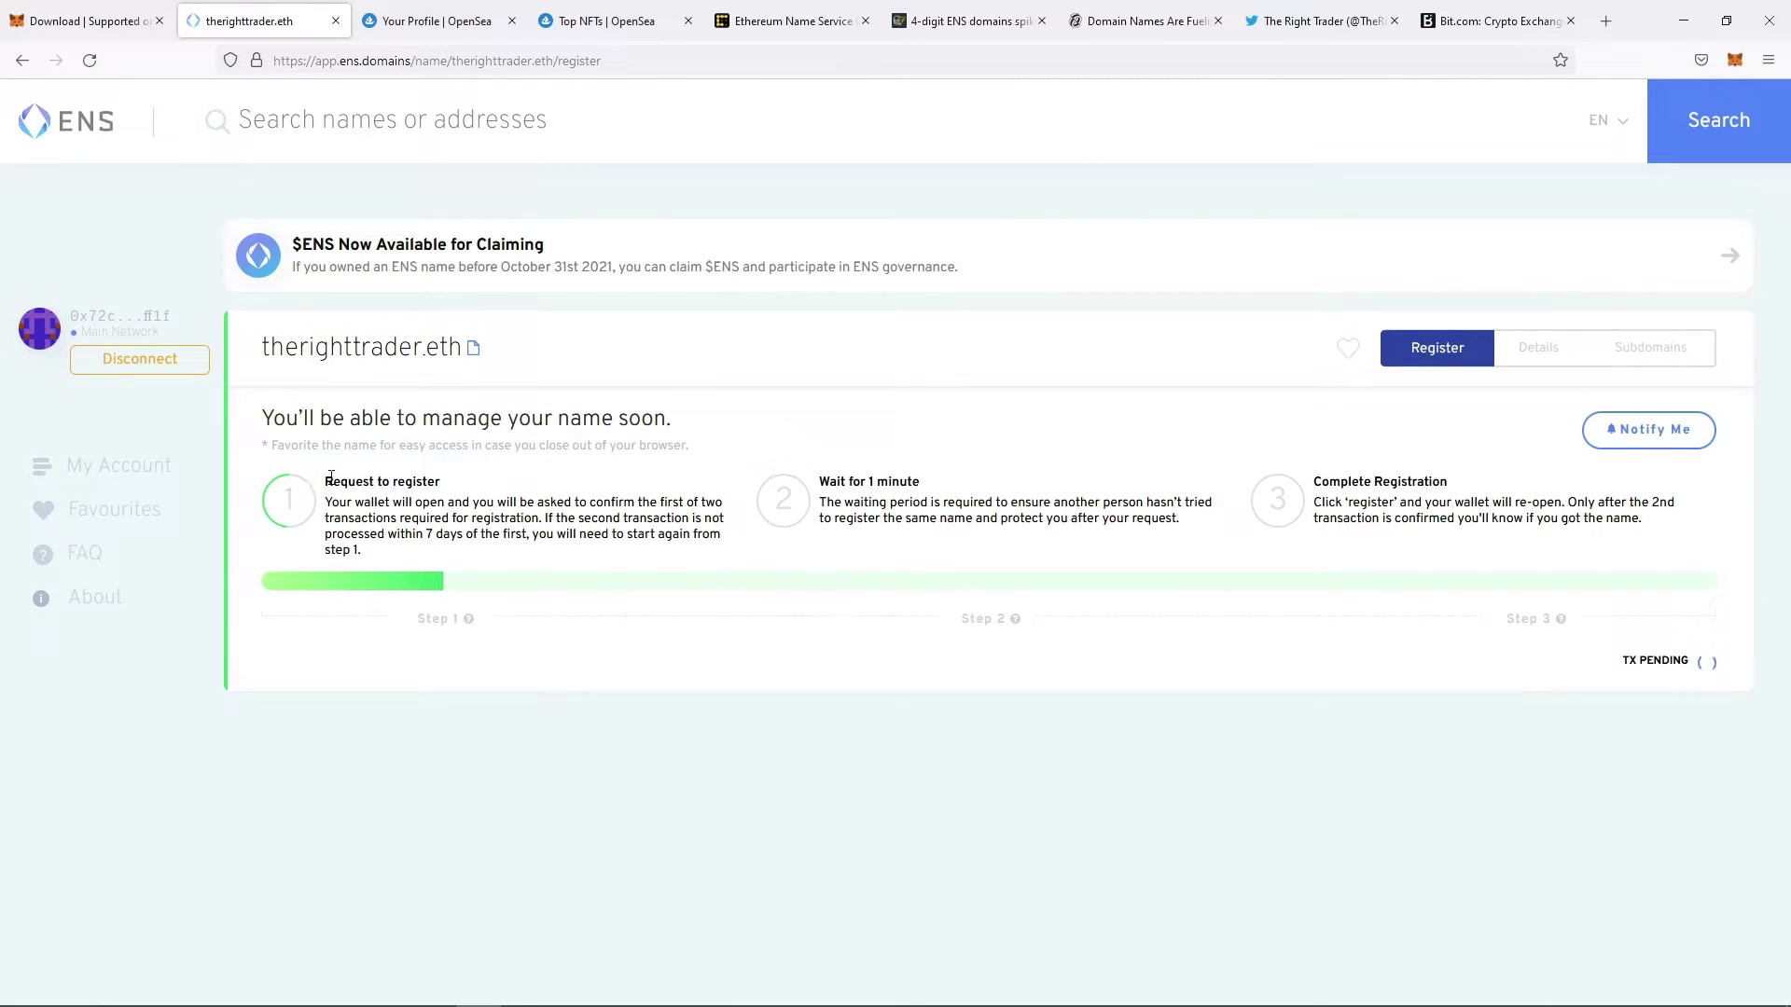
Step: Read the step 1 description while the request transaction confirms and the wait runs
drag(331, 476, 363, 552)
click(511, 544)
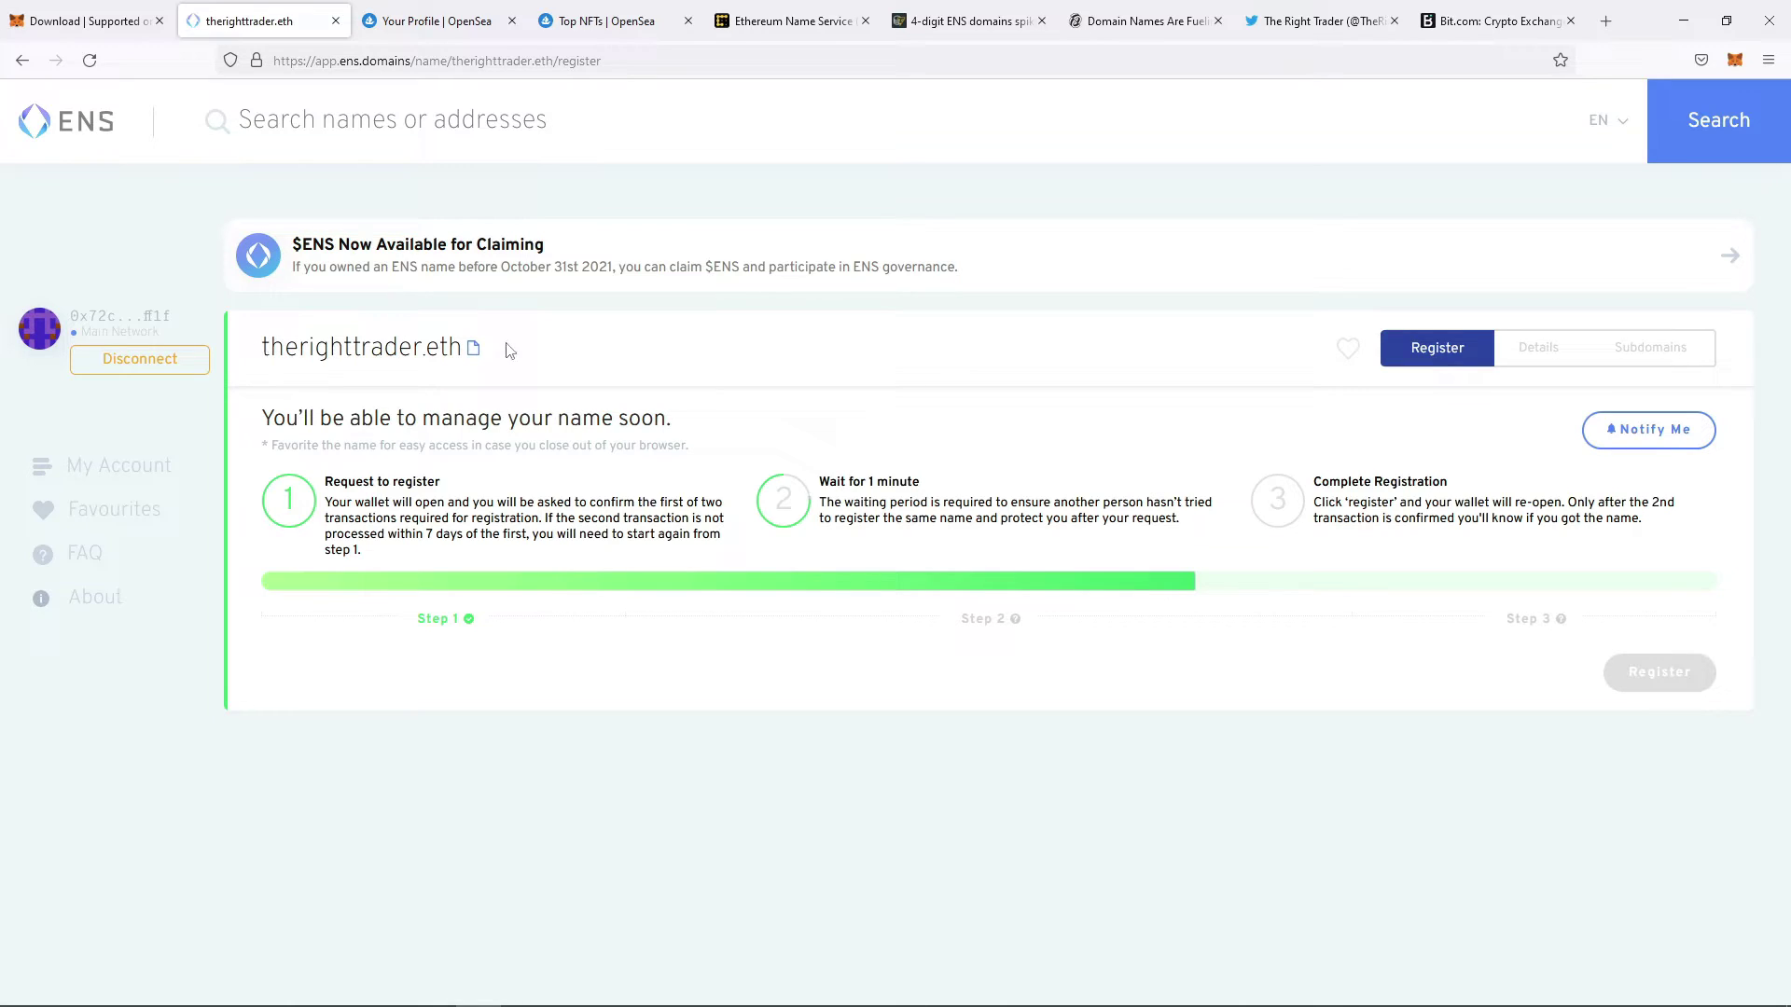
Step: Check the MetaMask wallet balance and recent activity after the first transaction
click(1731, 62)
click(1020, 208)
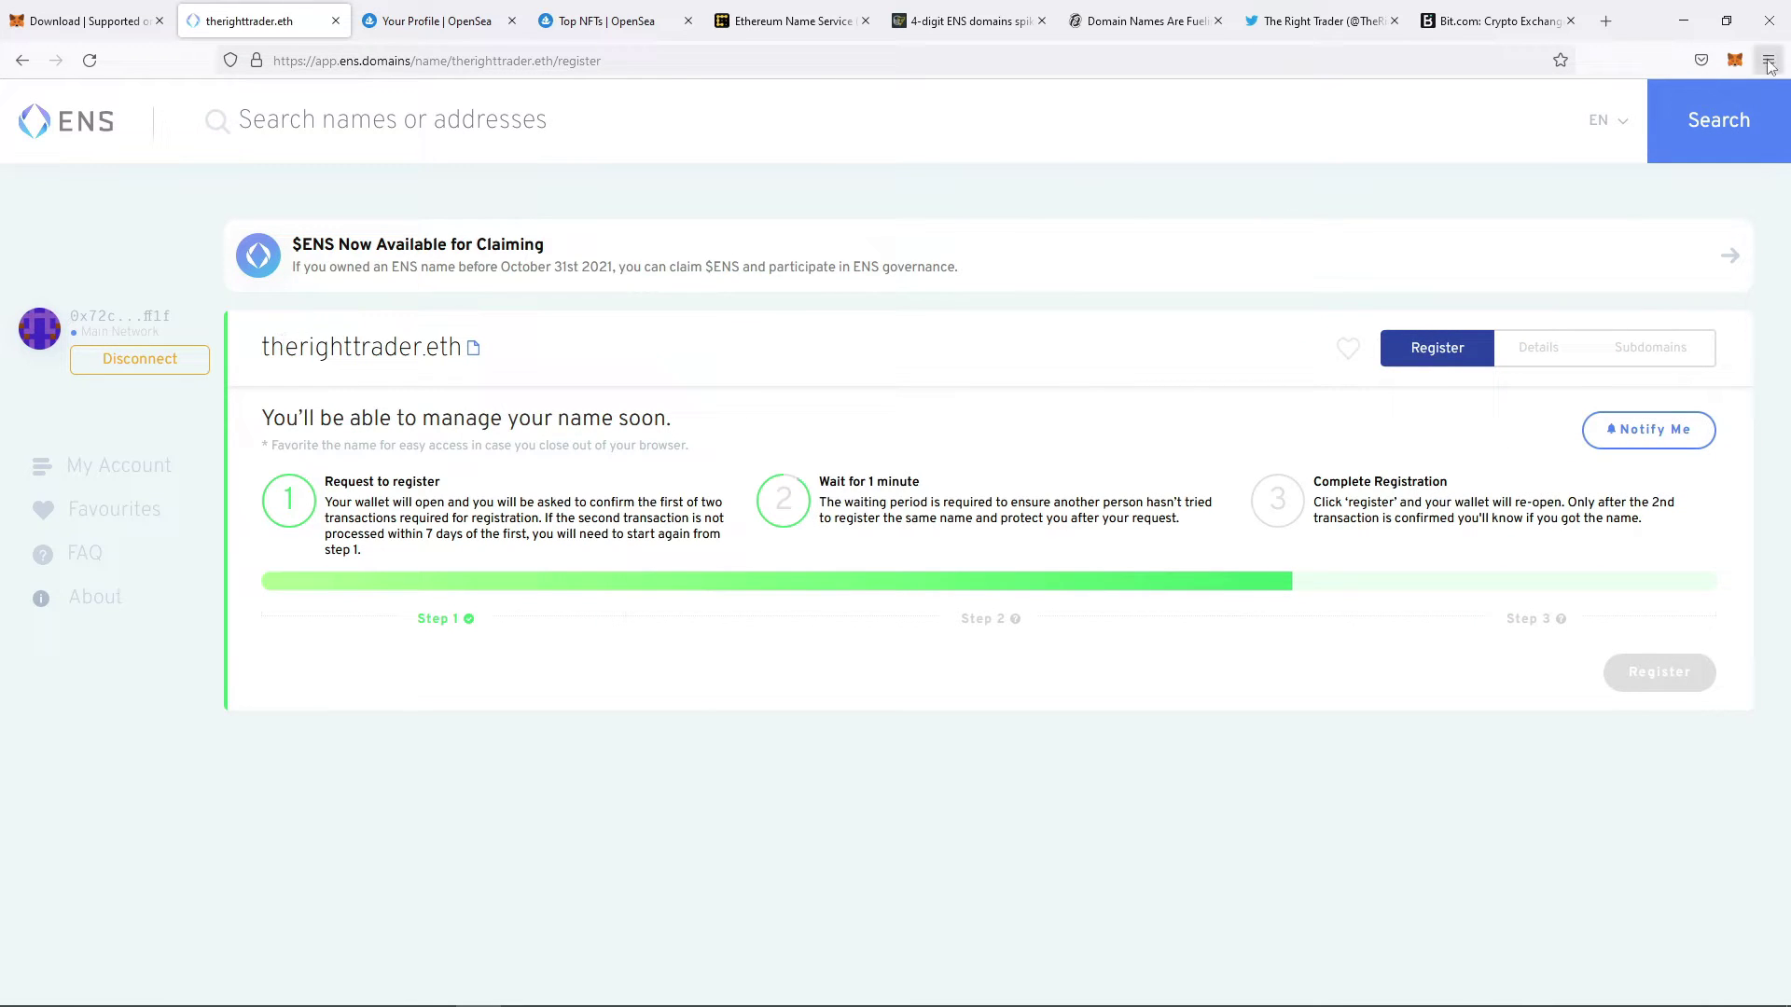
click(1735, 59)
click(1224, 235)
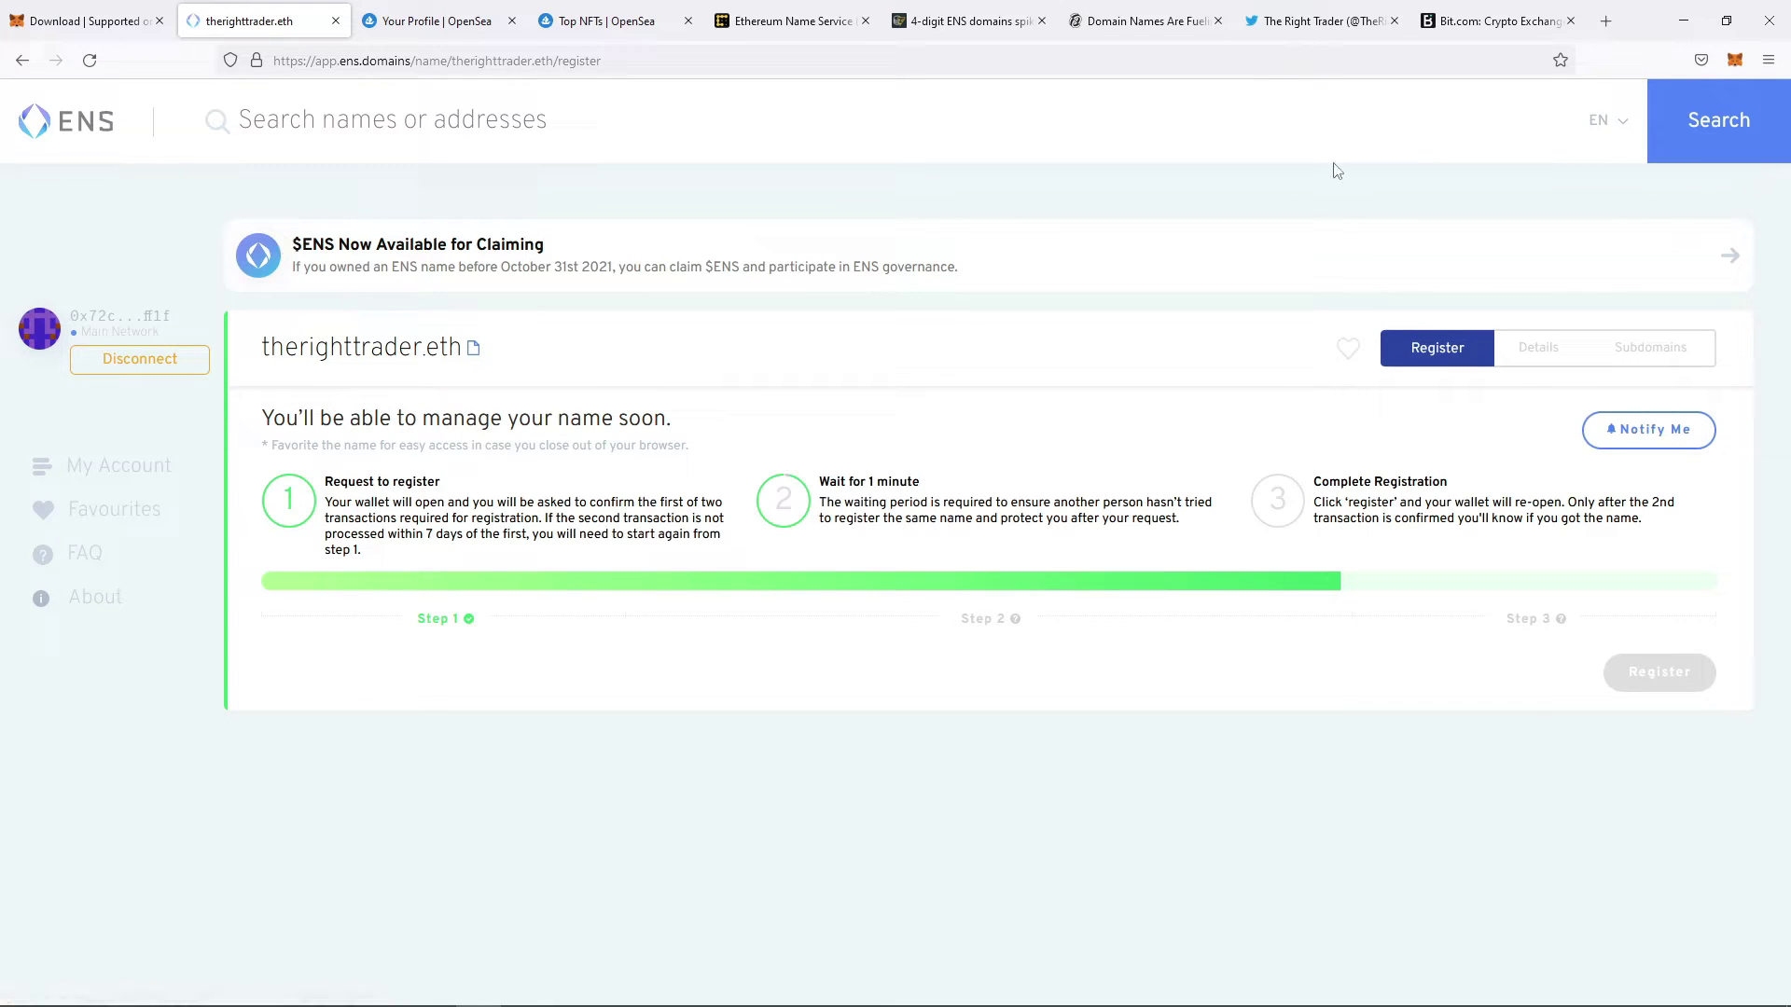
Step: Send the final therighttrader.eth registration transaction and confirm the payment in MetaMask
click(1735, 60)
click(931, 202)
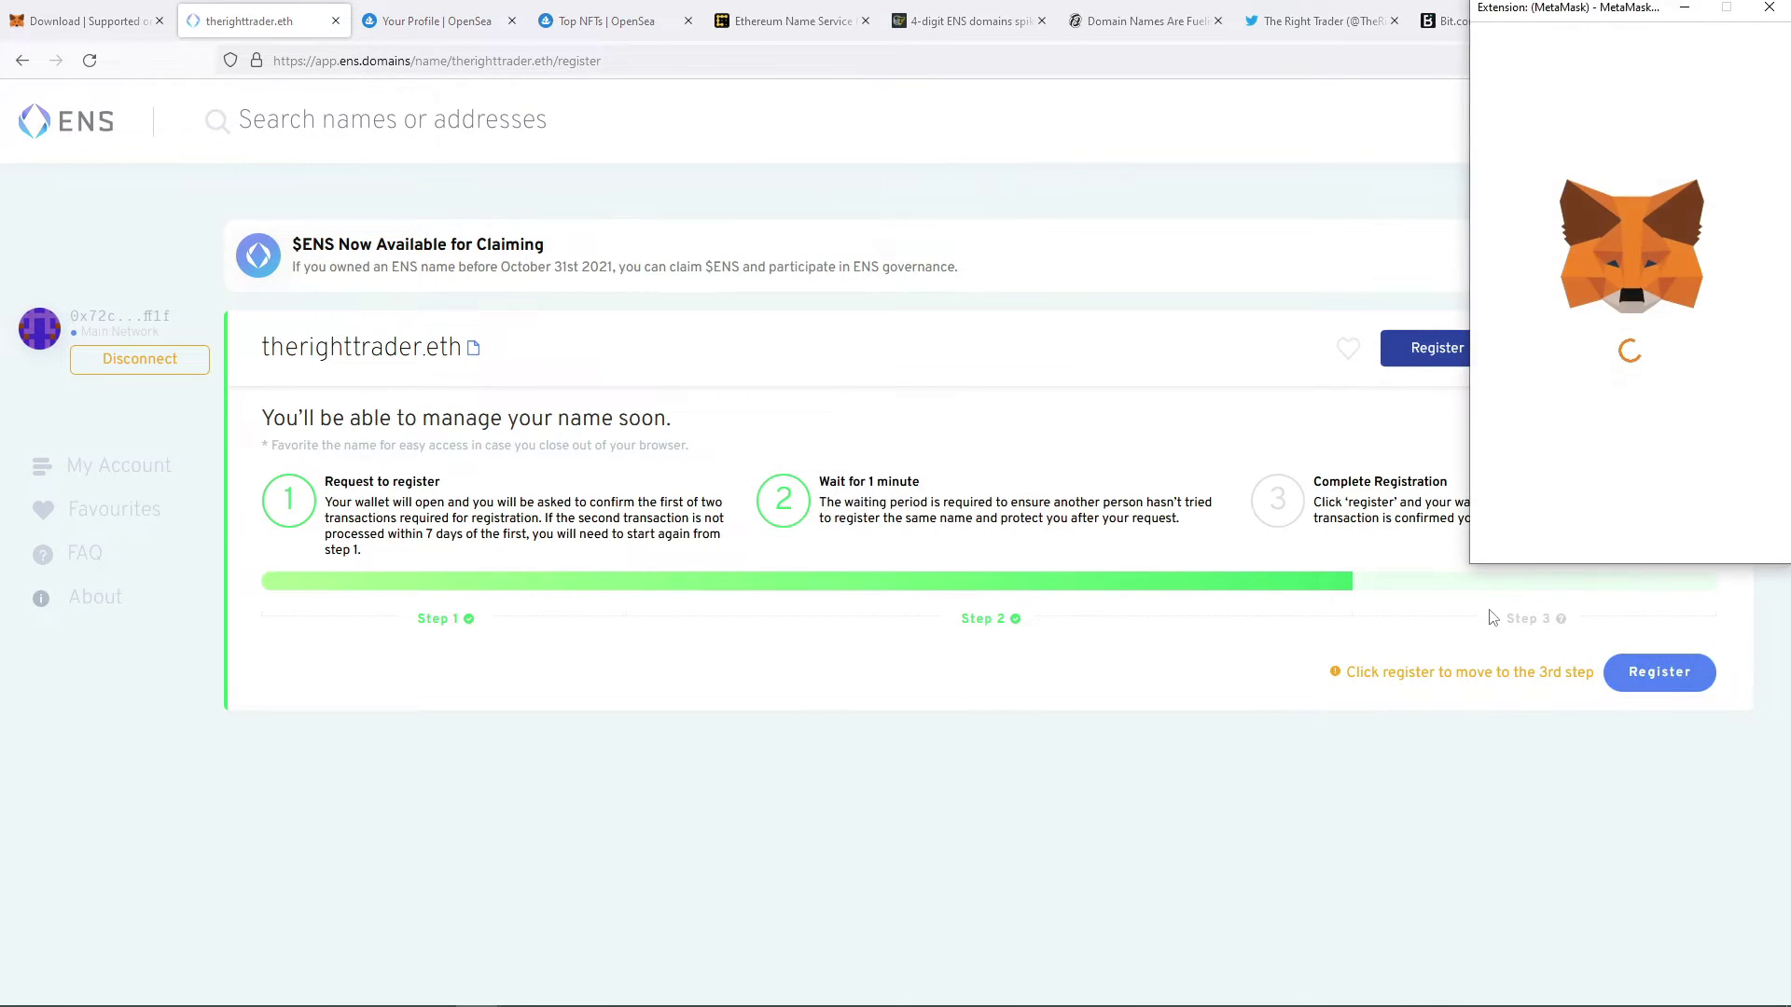
scroll(1649, 478, down, 5)
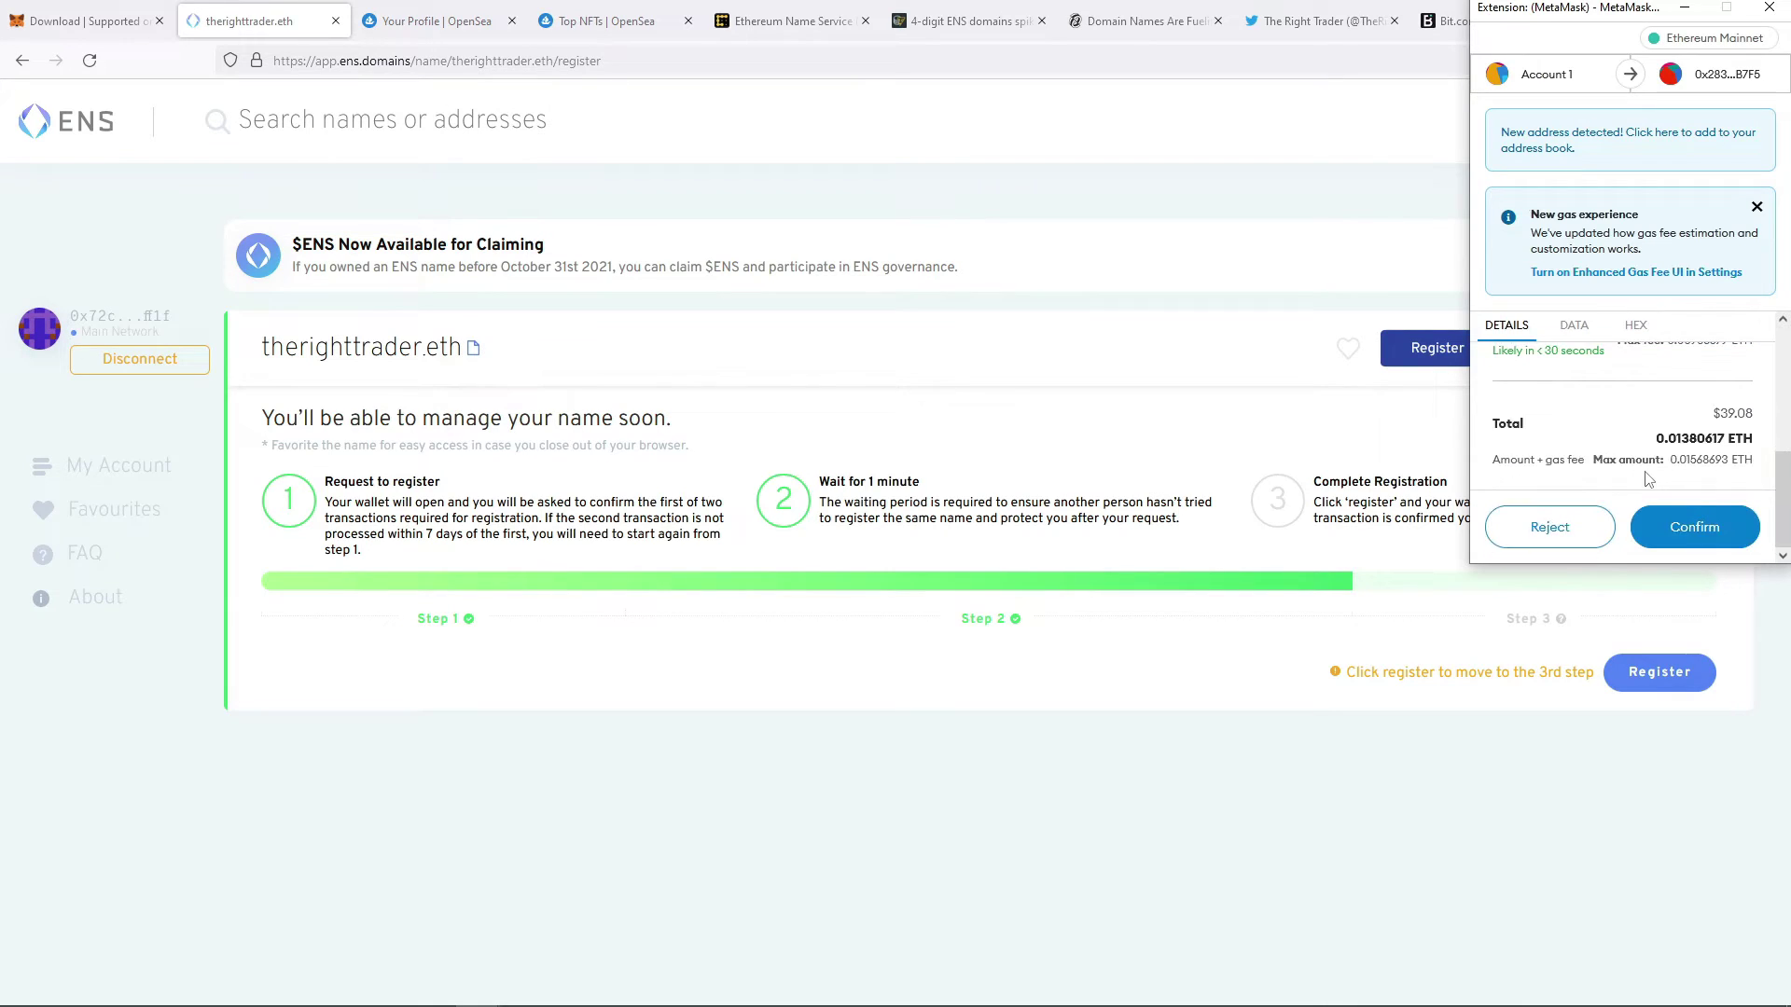
click(1684, 530)
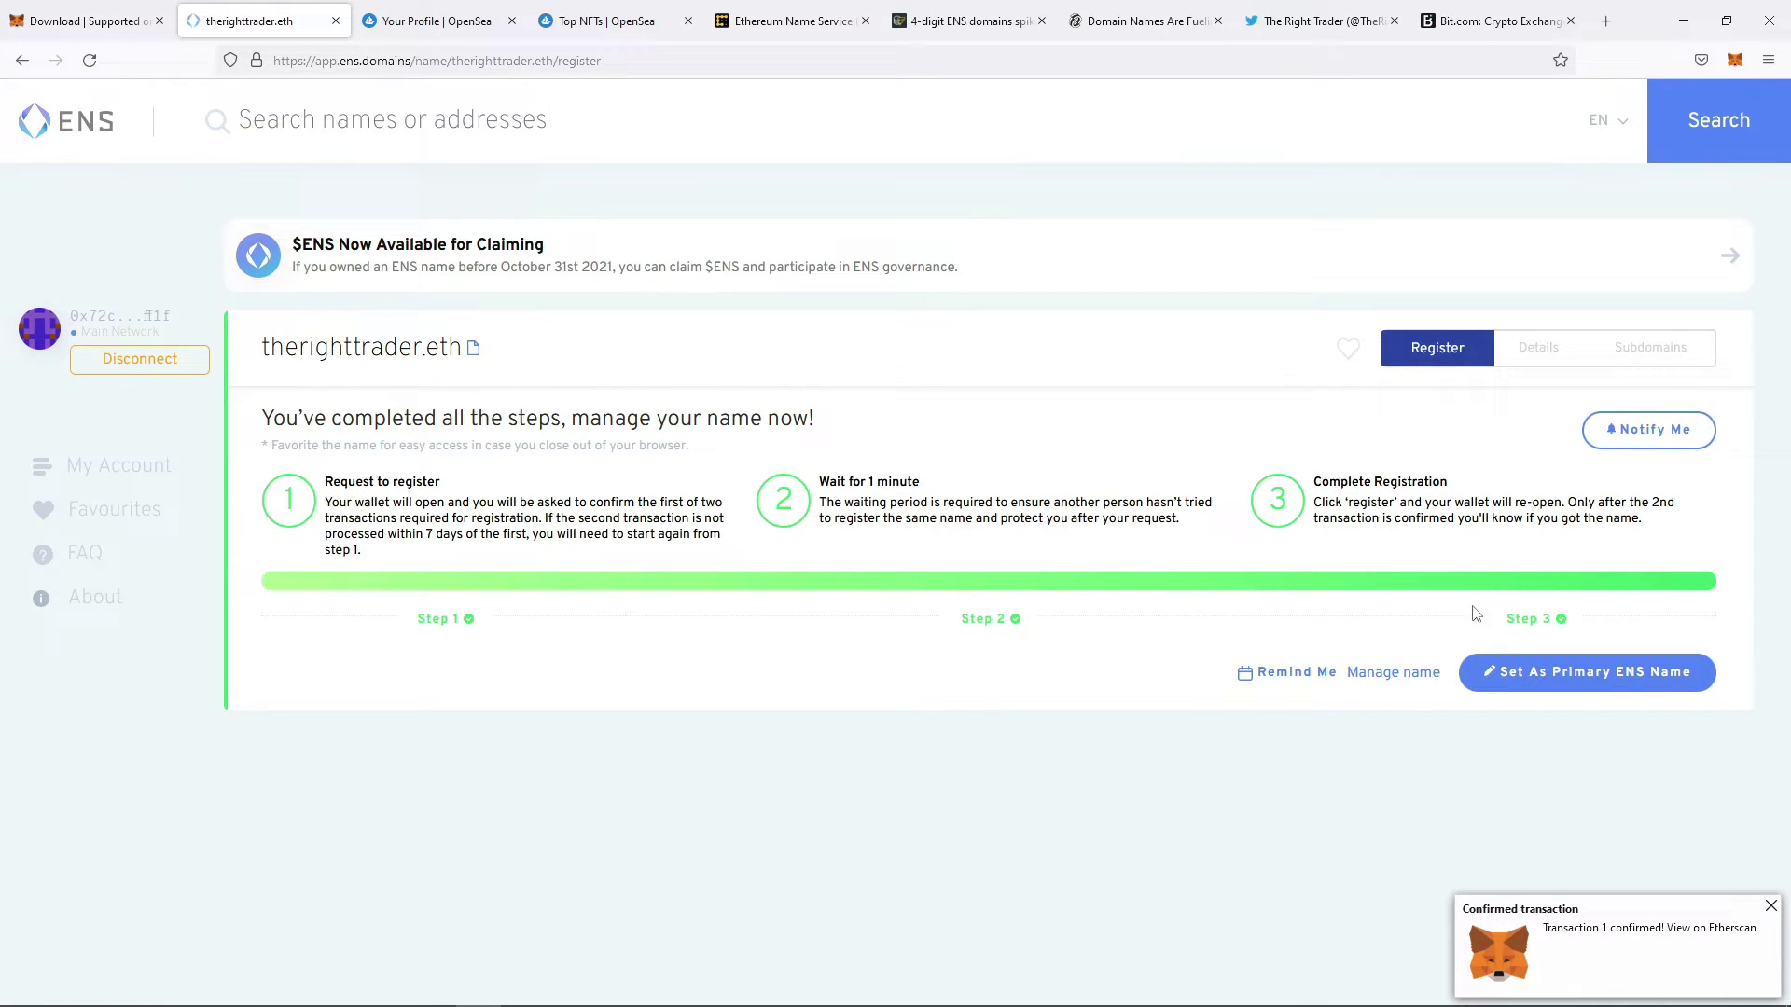
Step: Review therighttrader.eth's registrant and resolver details, then its empty subdomains list
mouse_move(1561, 621)
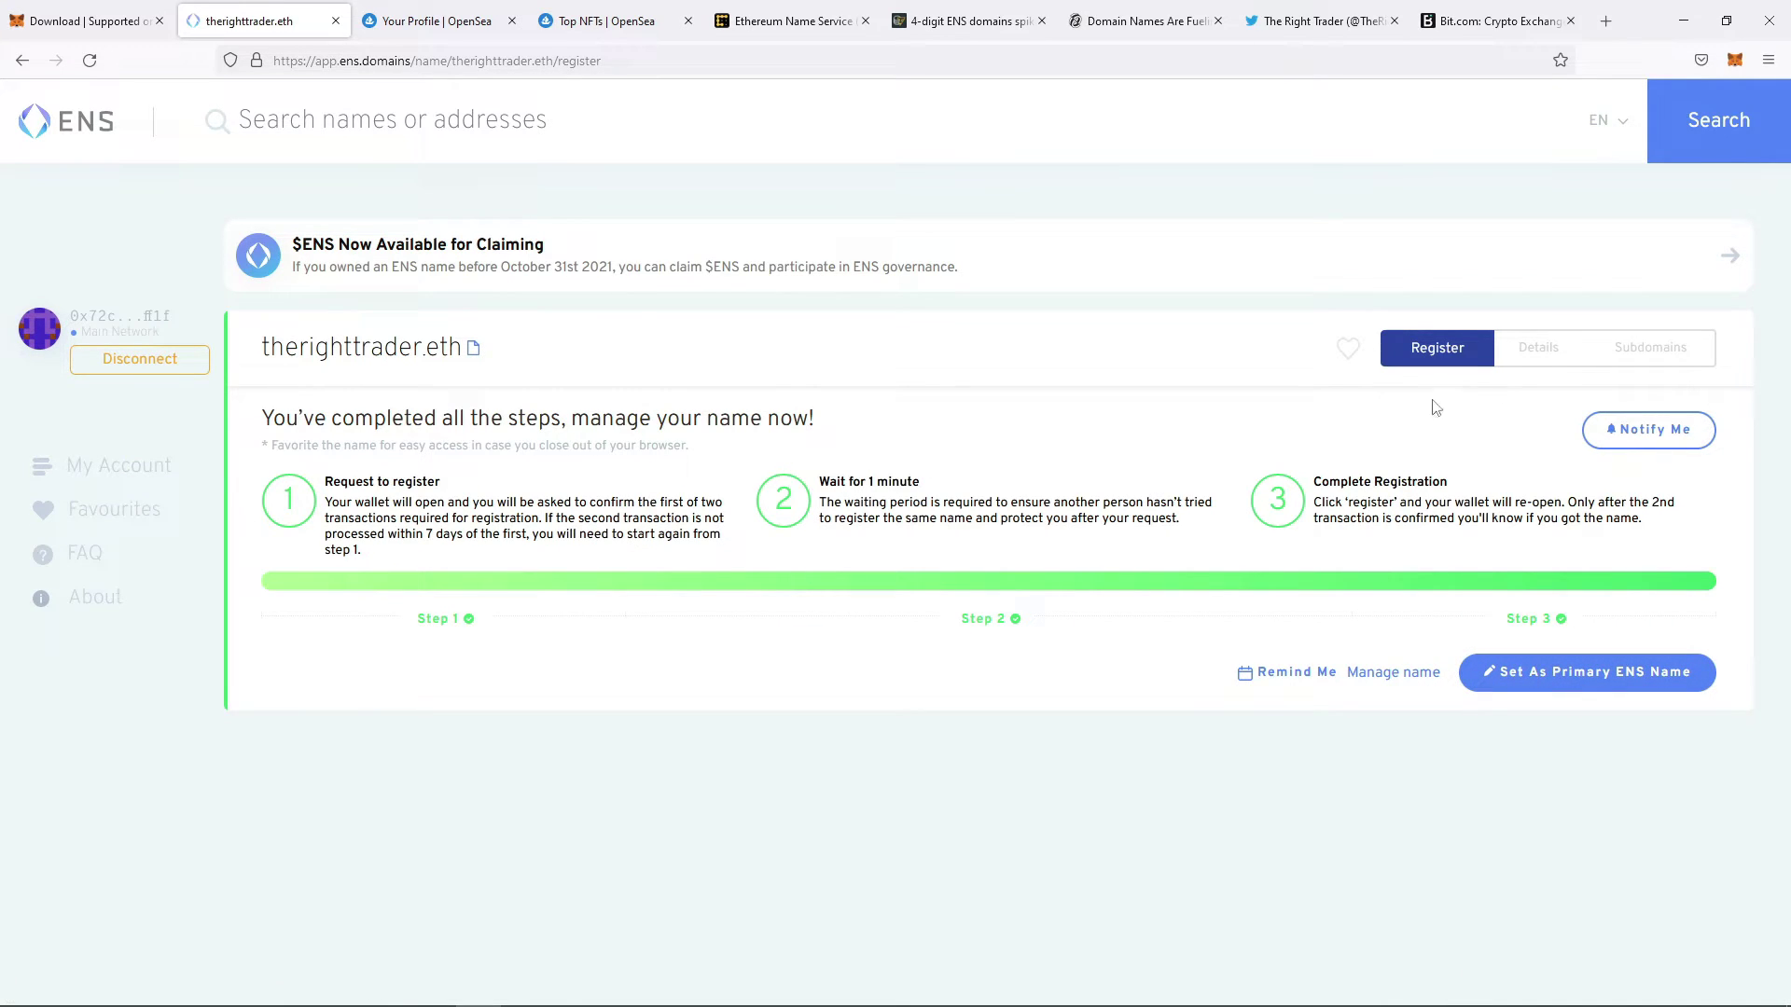
click(1551, 358)
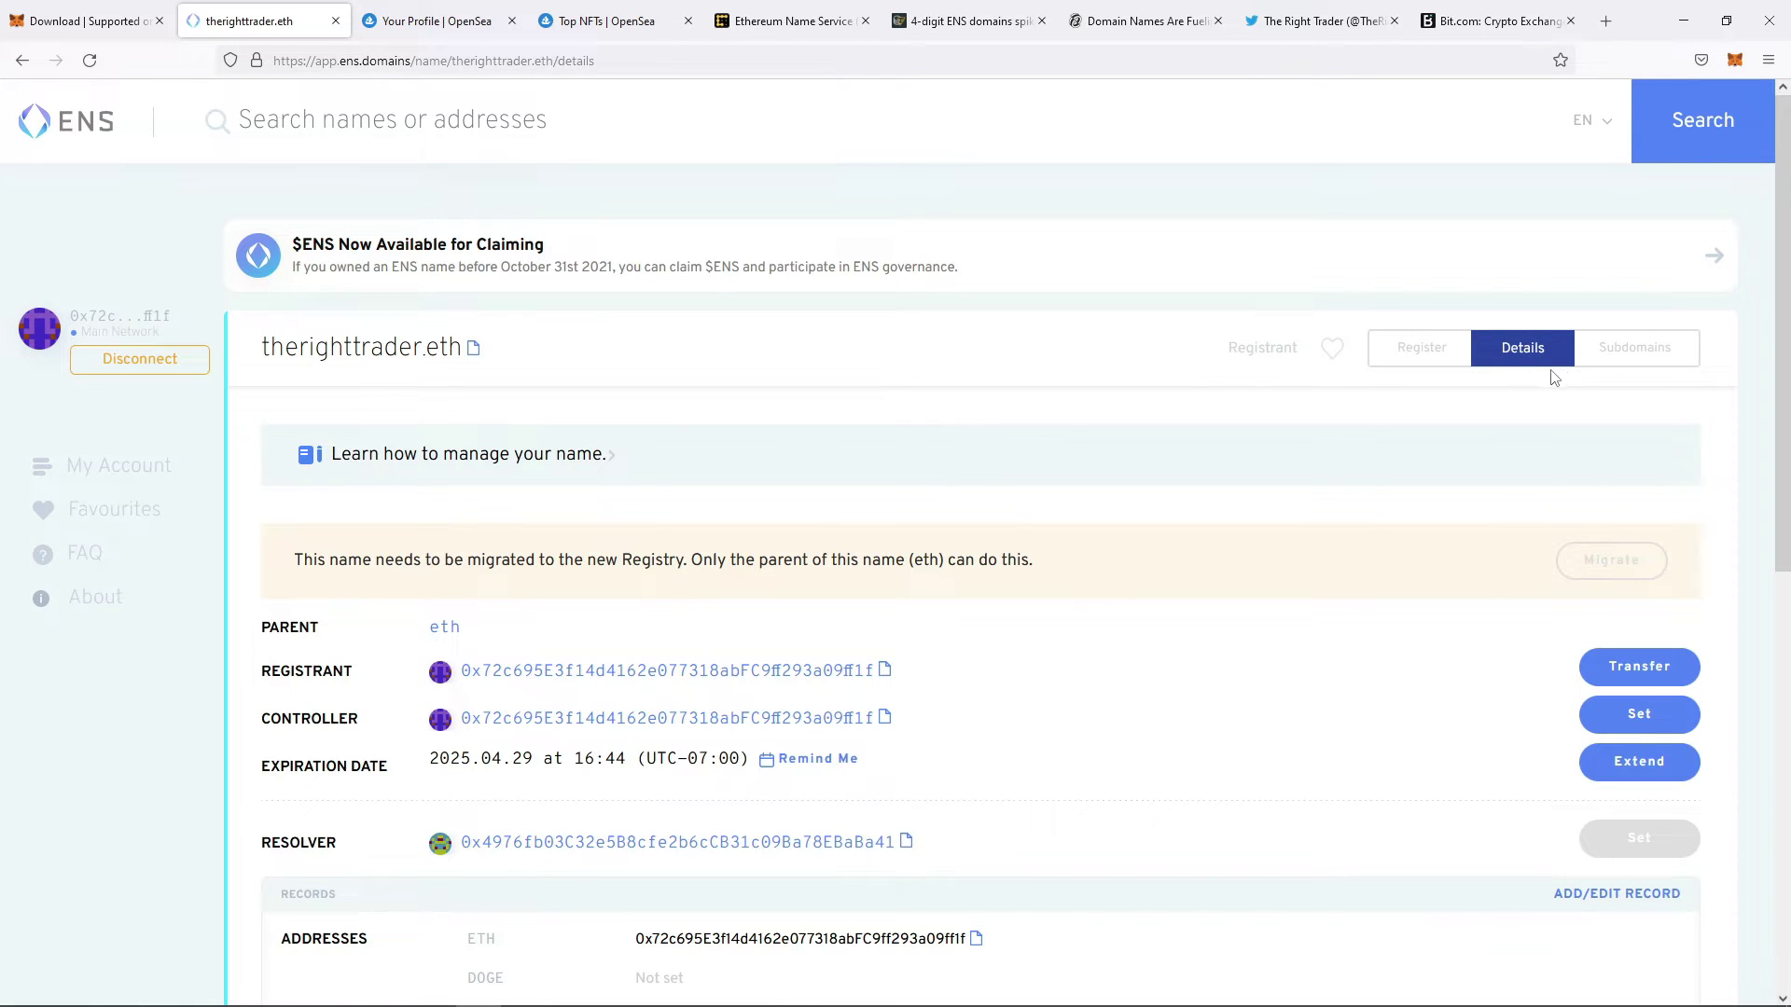
click(1618, 364)
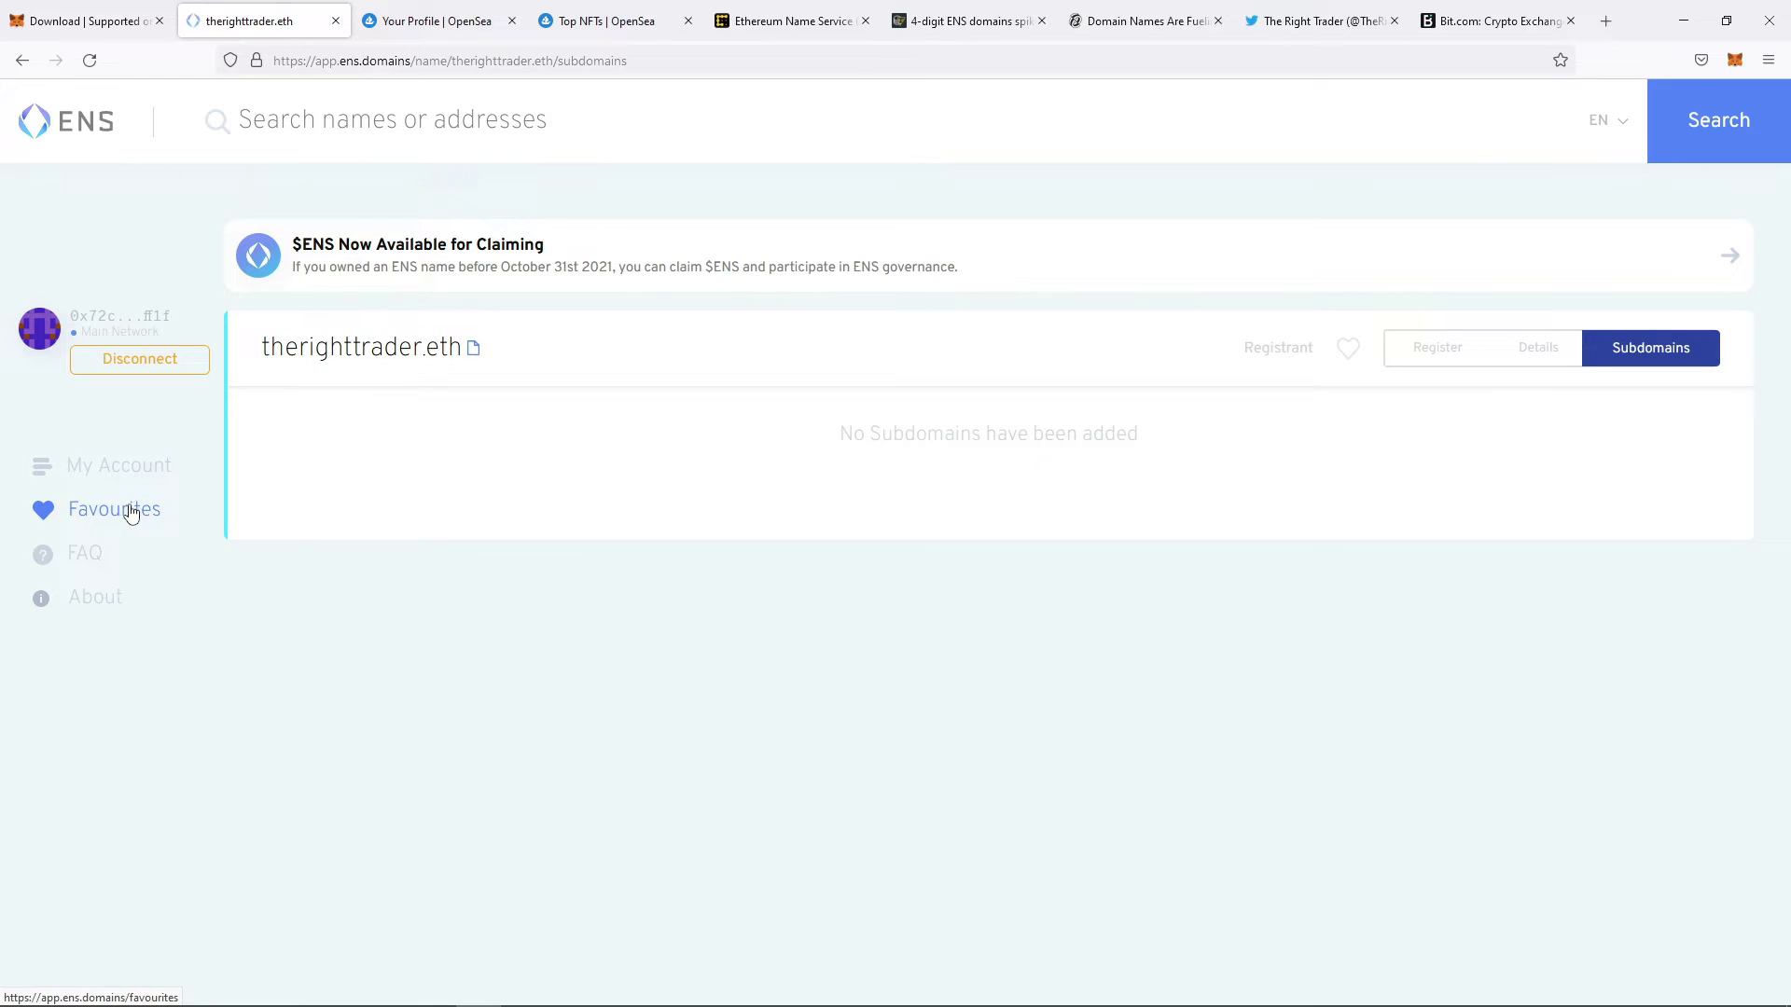
Step: Reload the OpenSea profile and open the therighttrader.eth NFT item page
click(492, 31)
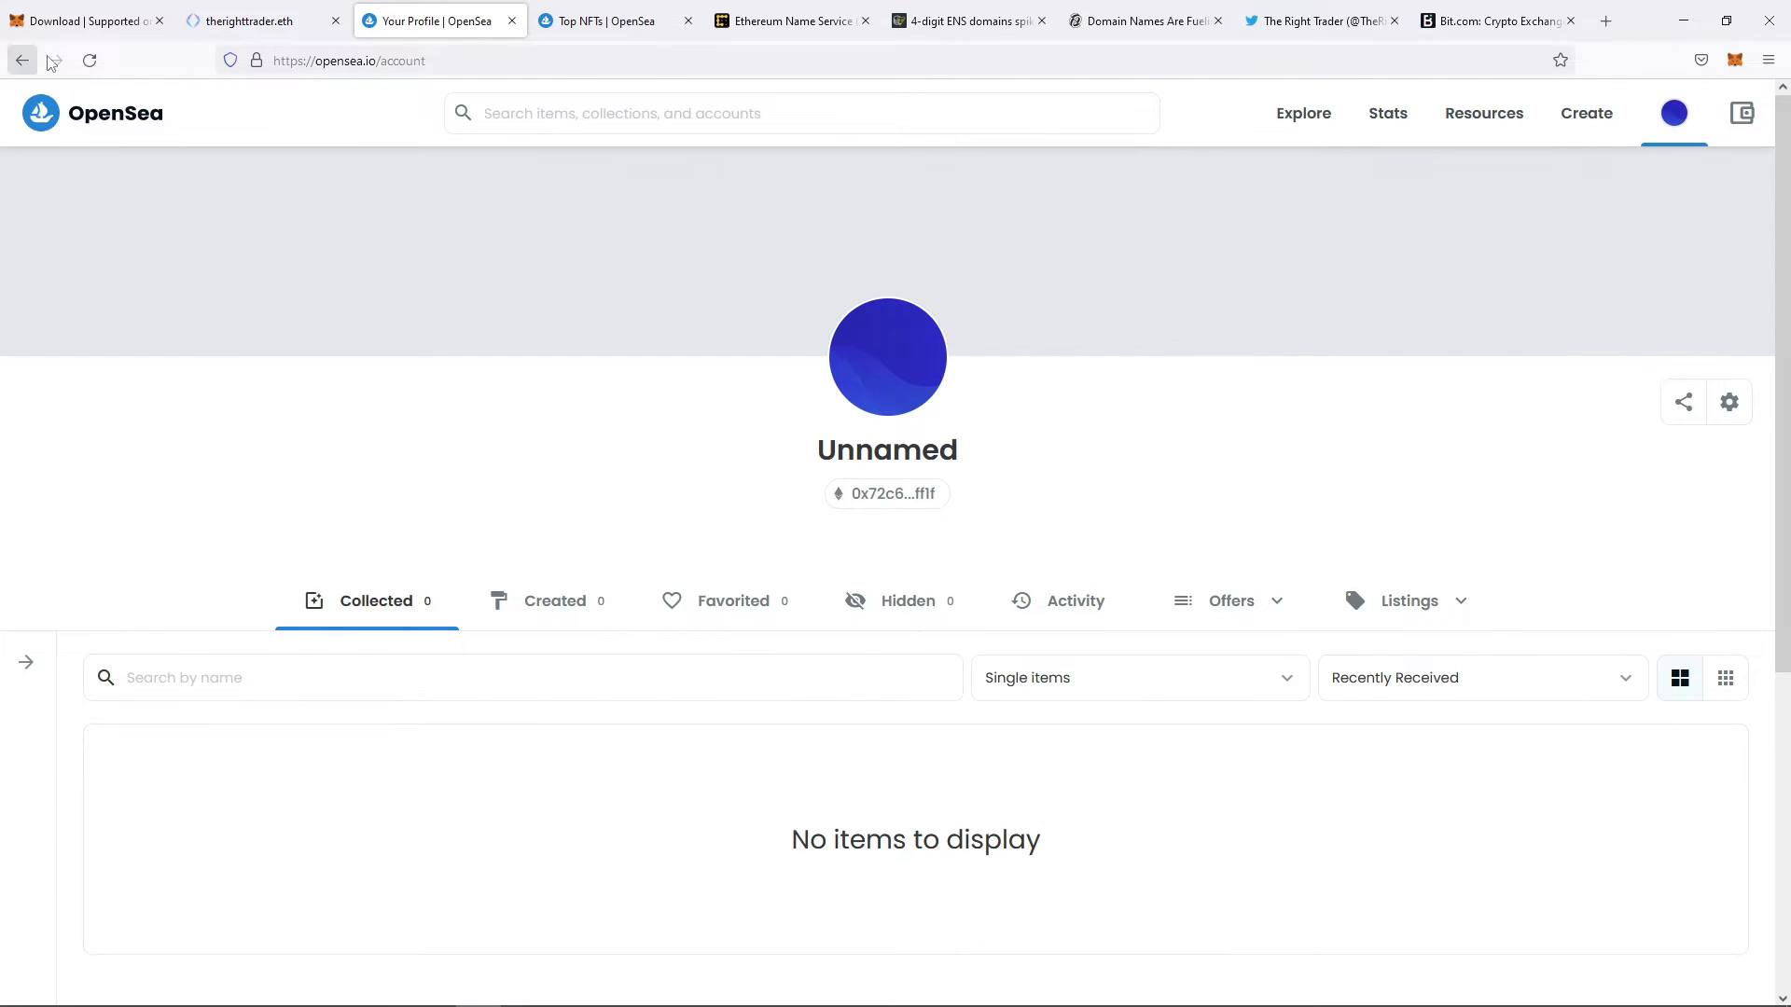
click(89, 61)
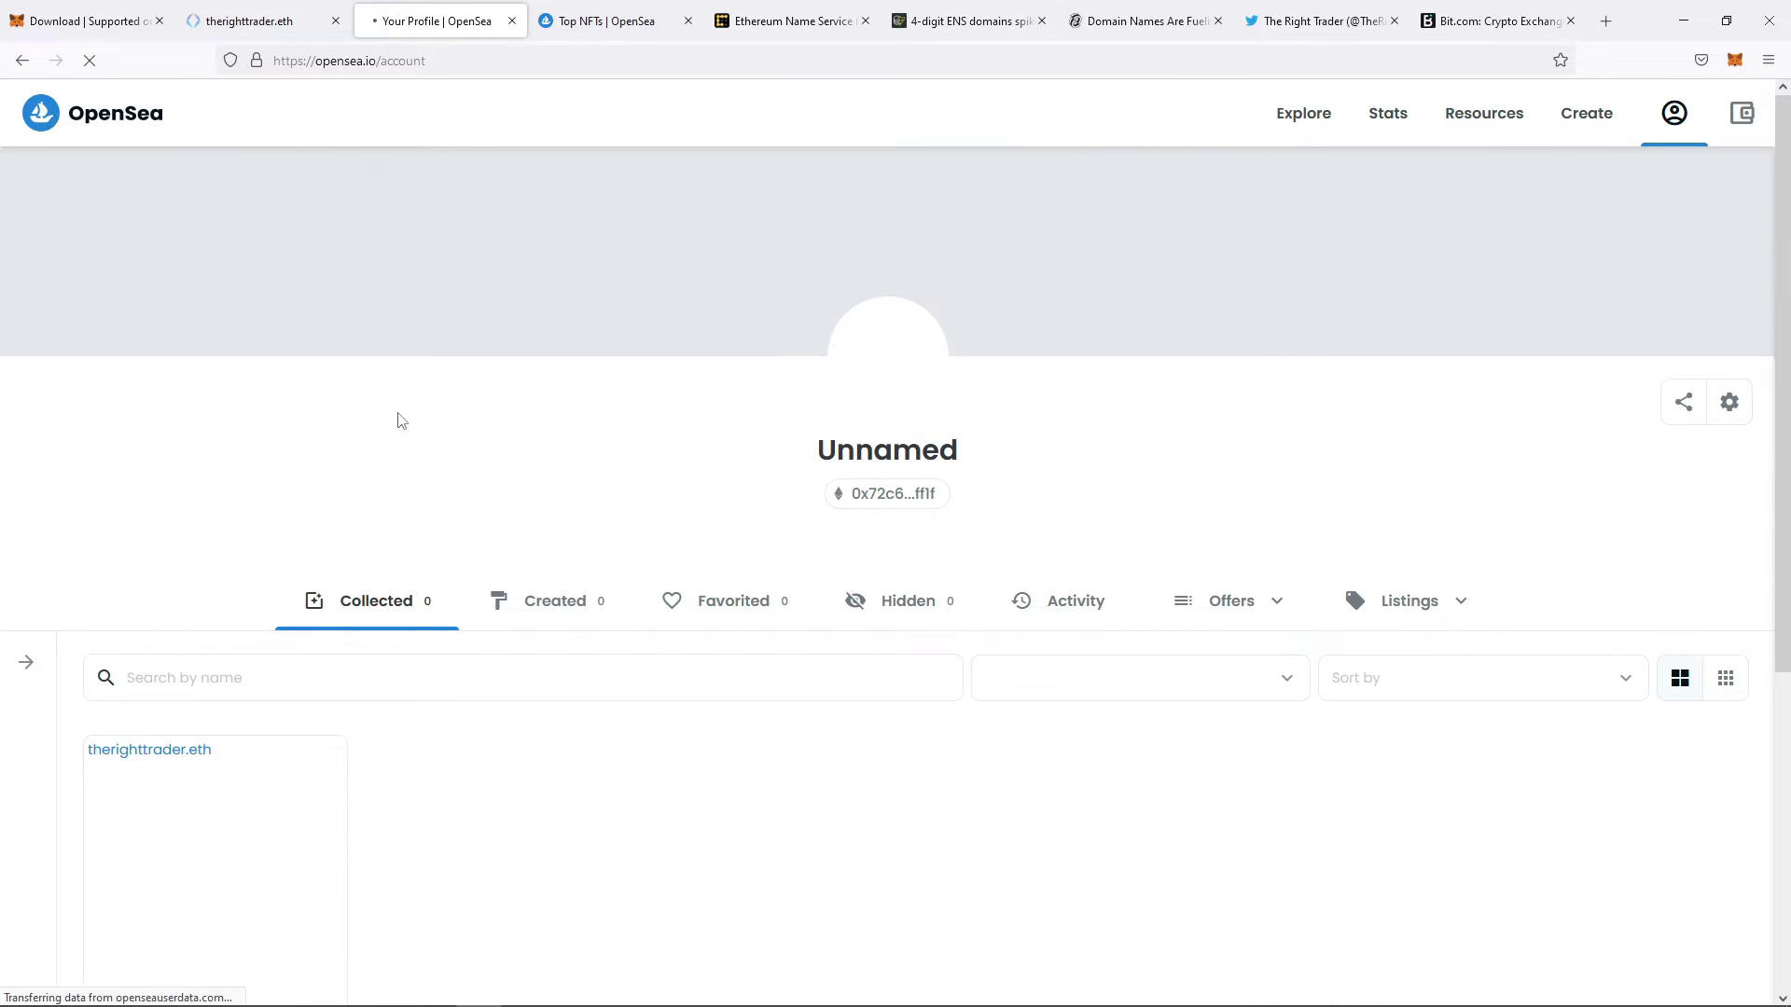
scroll(401, 439, down, 1)
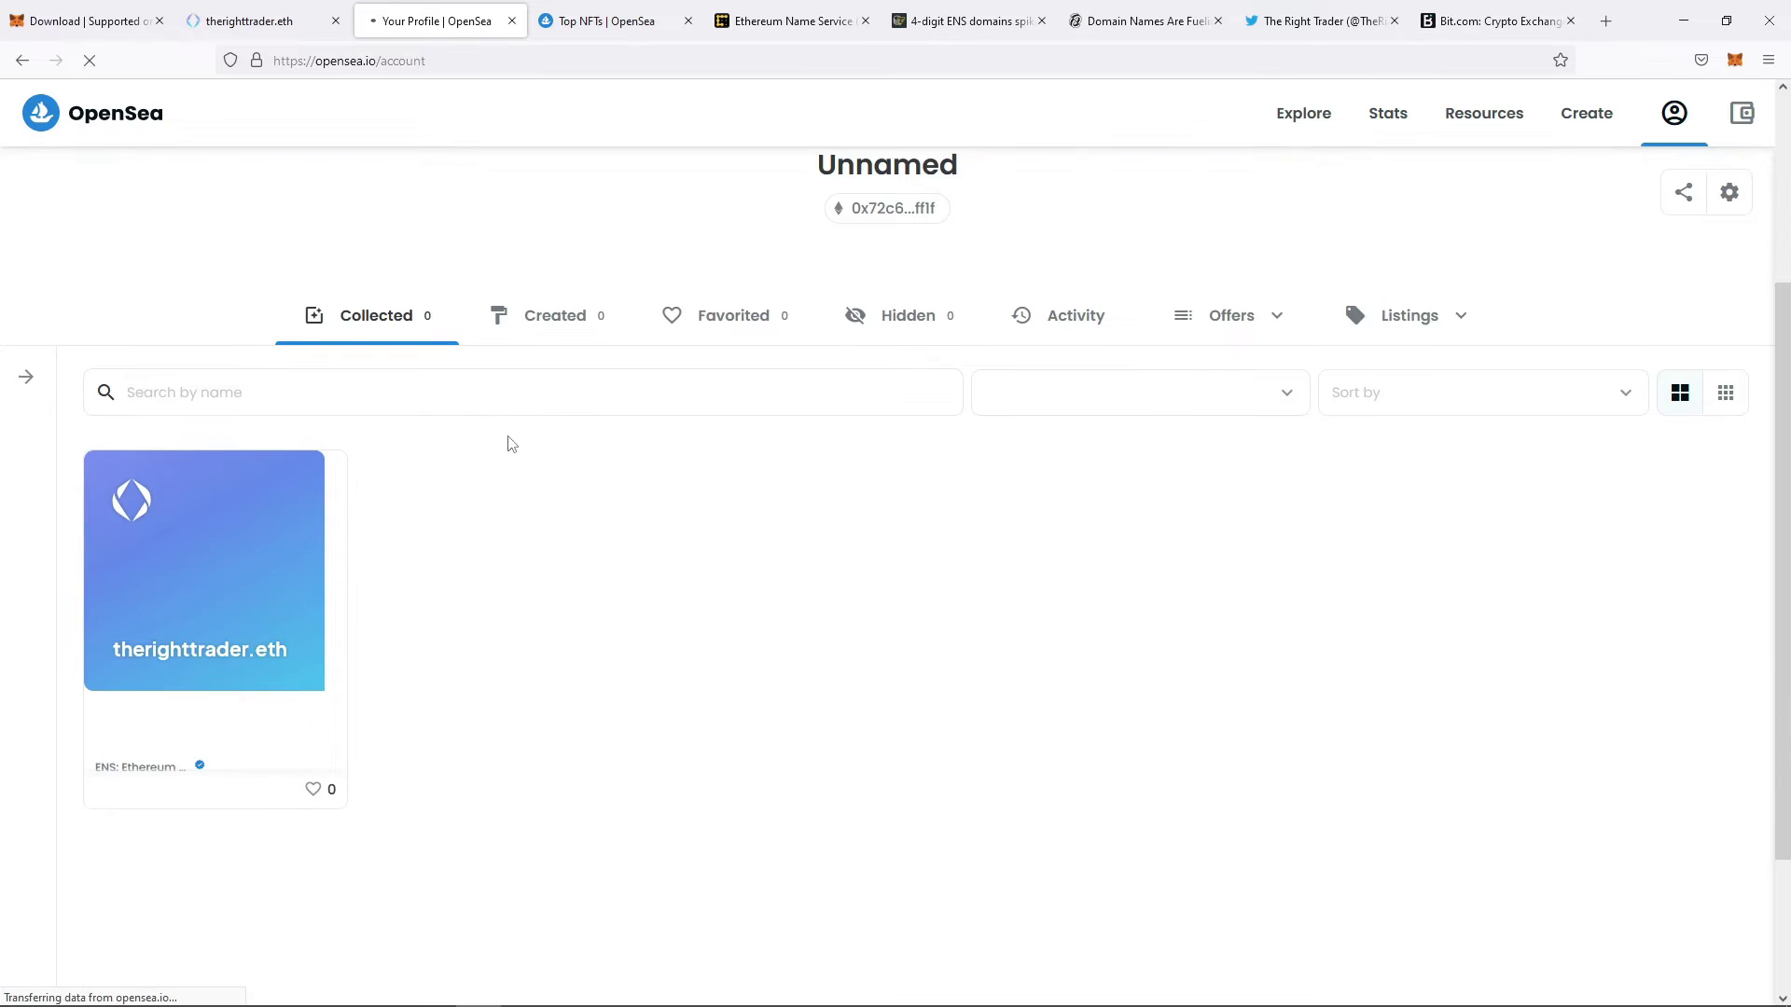
scroll(250, 429, down, 4)
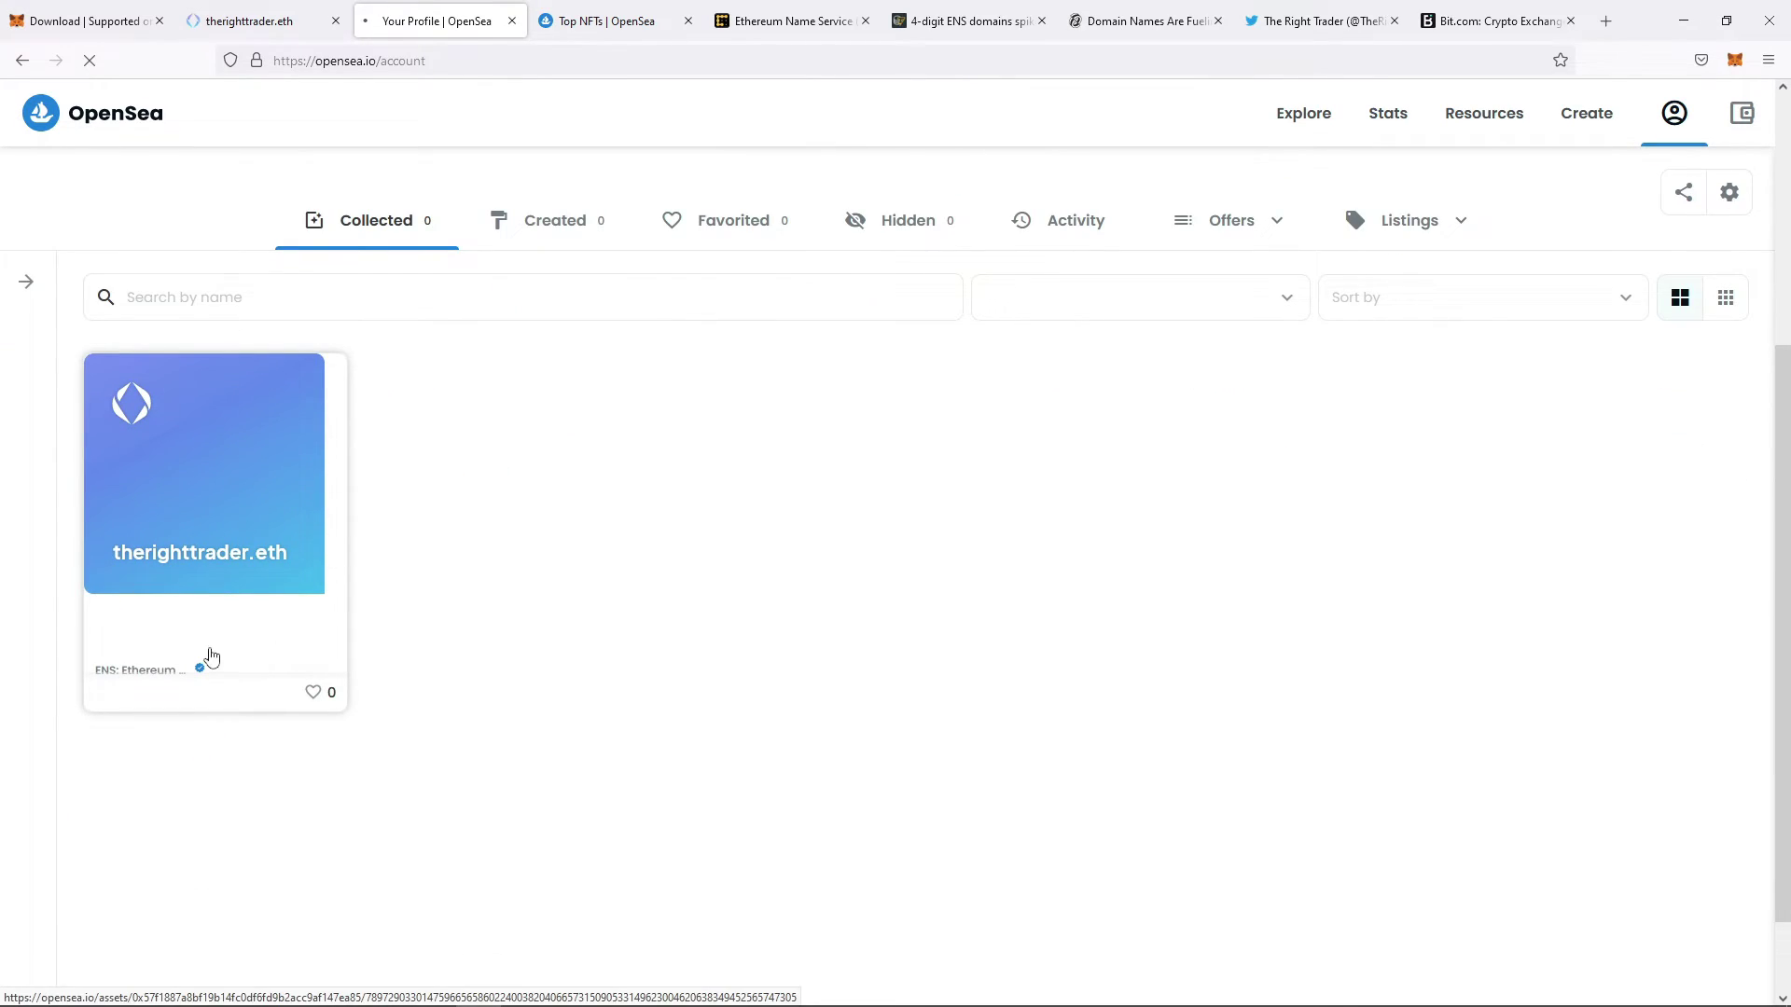
click(165, 667)
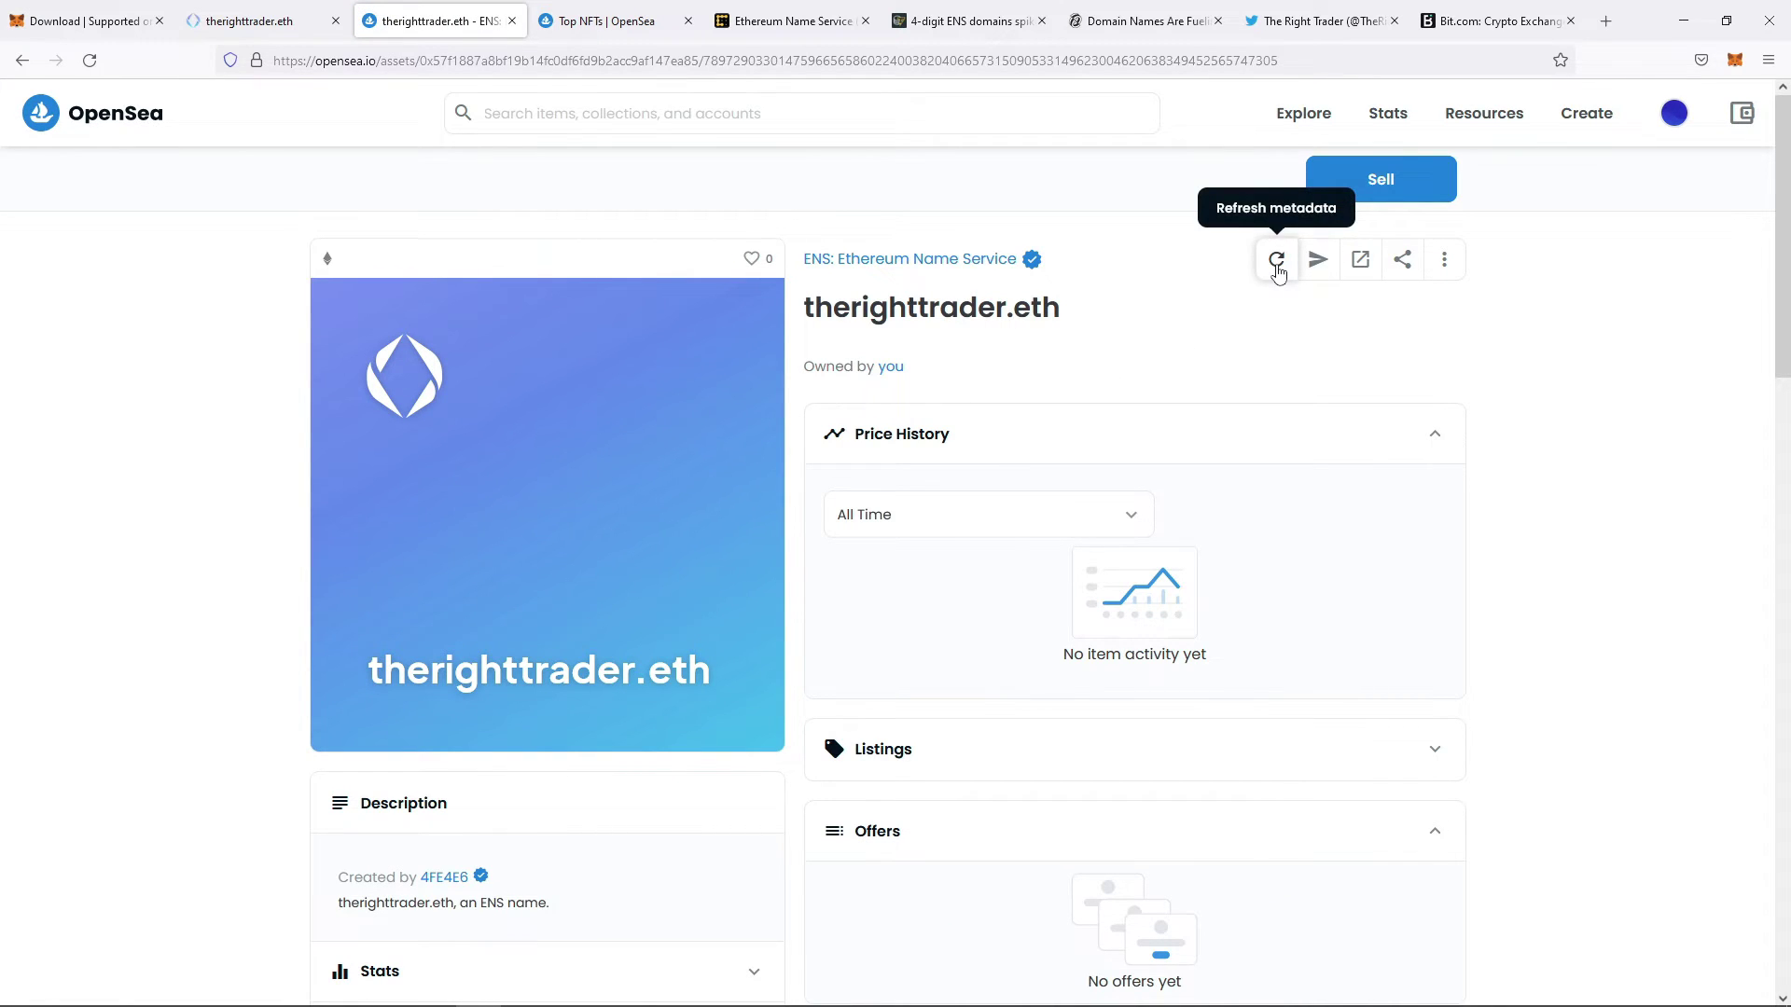
scroll(774, 466, down, 3)
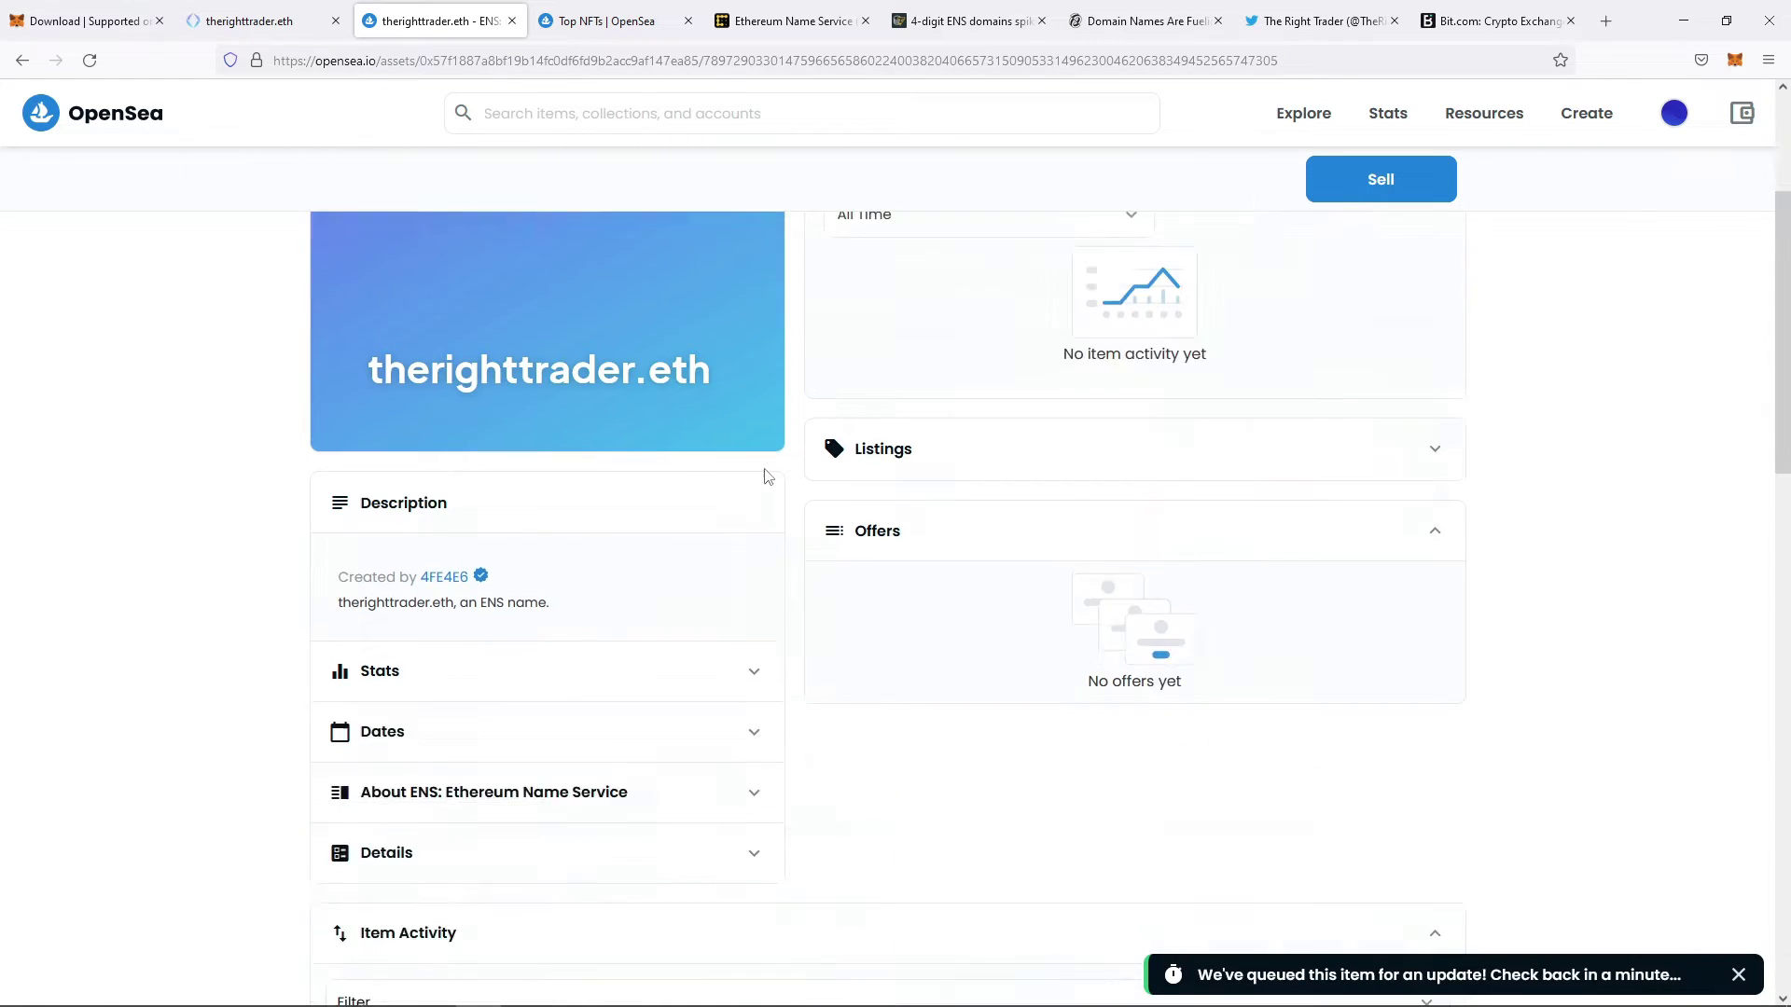
scroll(800, 531, up, 3)
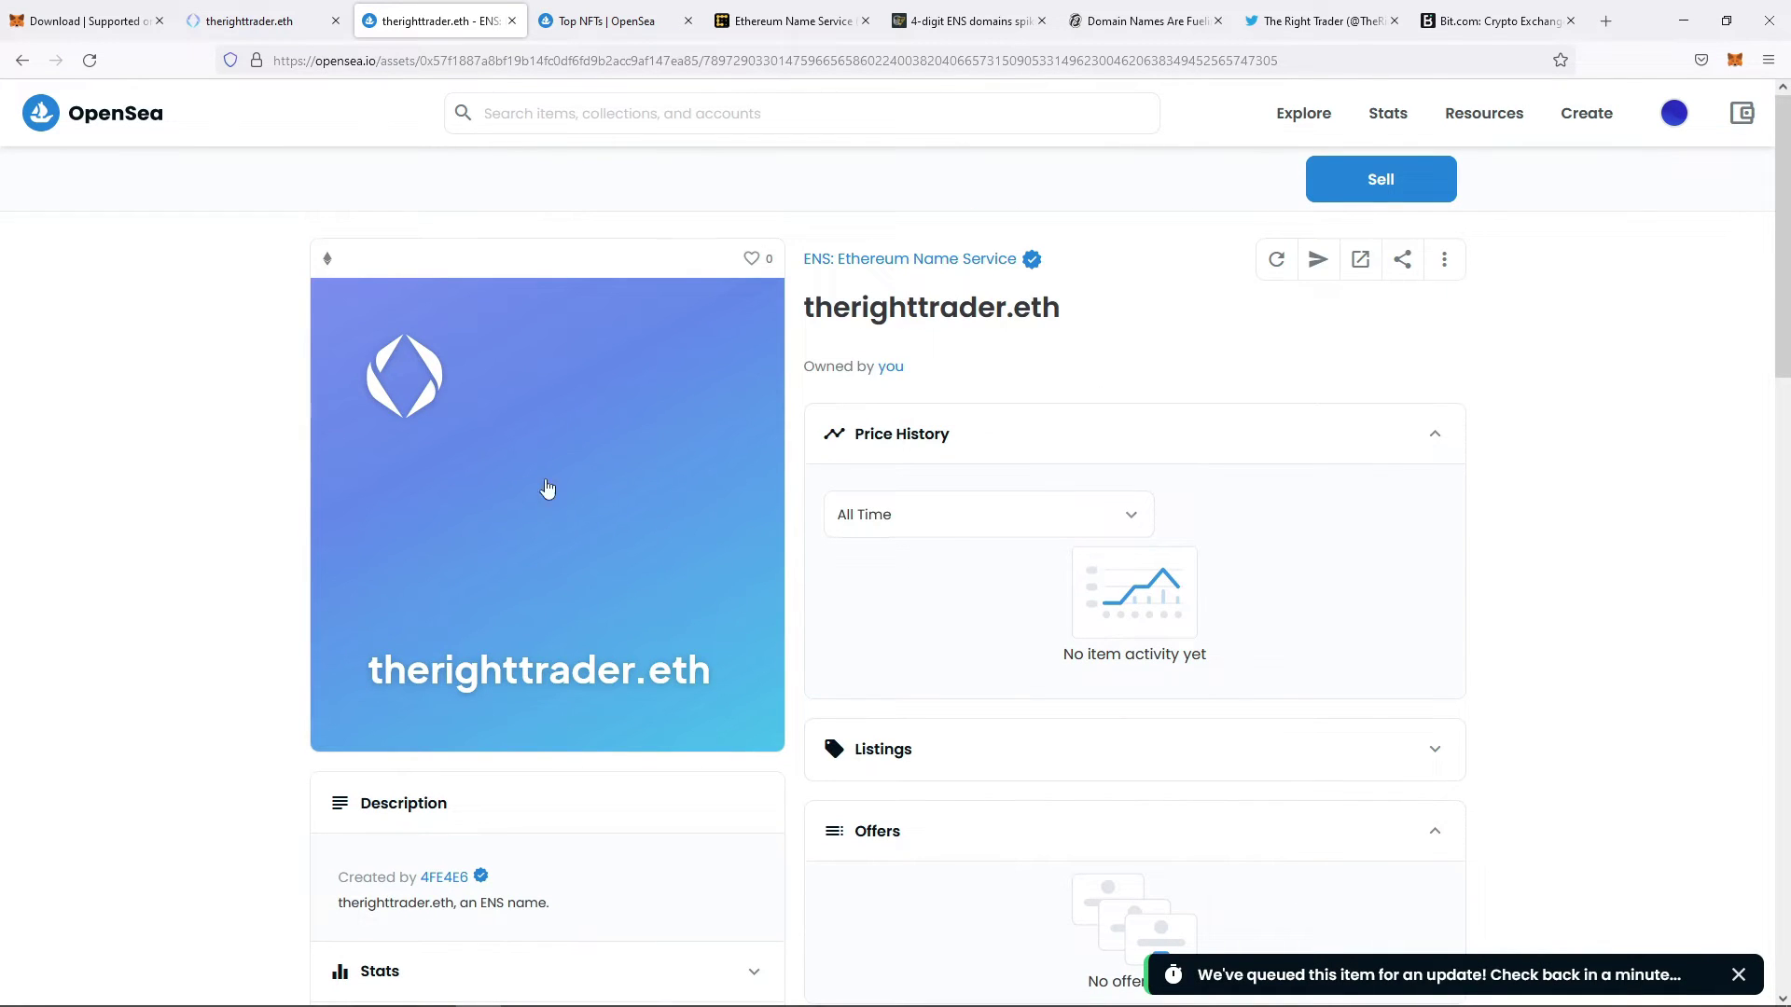
Step: Go back to the ENS Manager tab and show the favourite names list
click(283, 31)
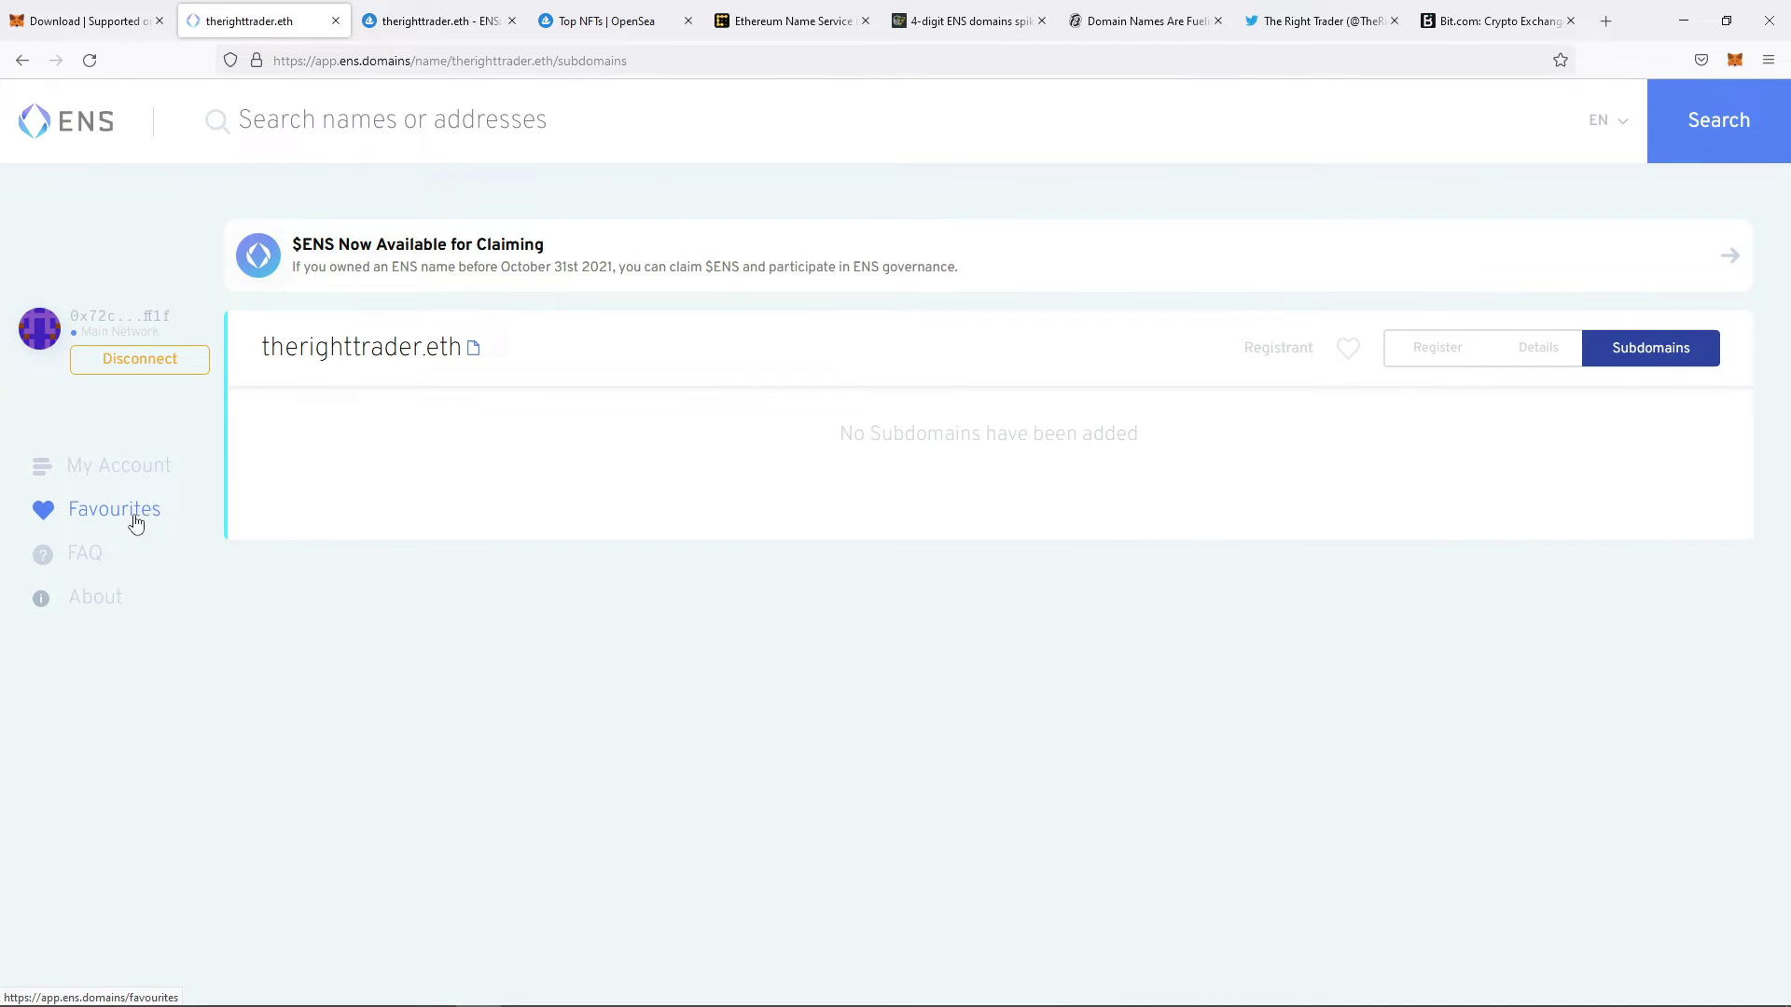
click(136, 524)
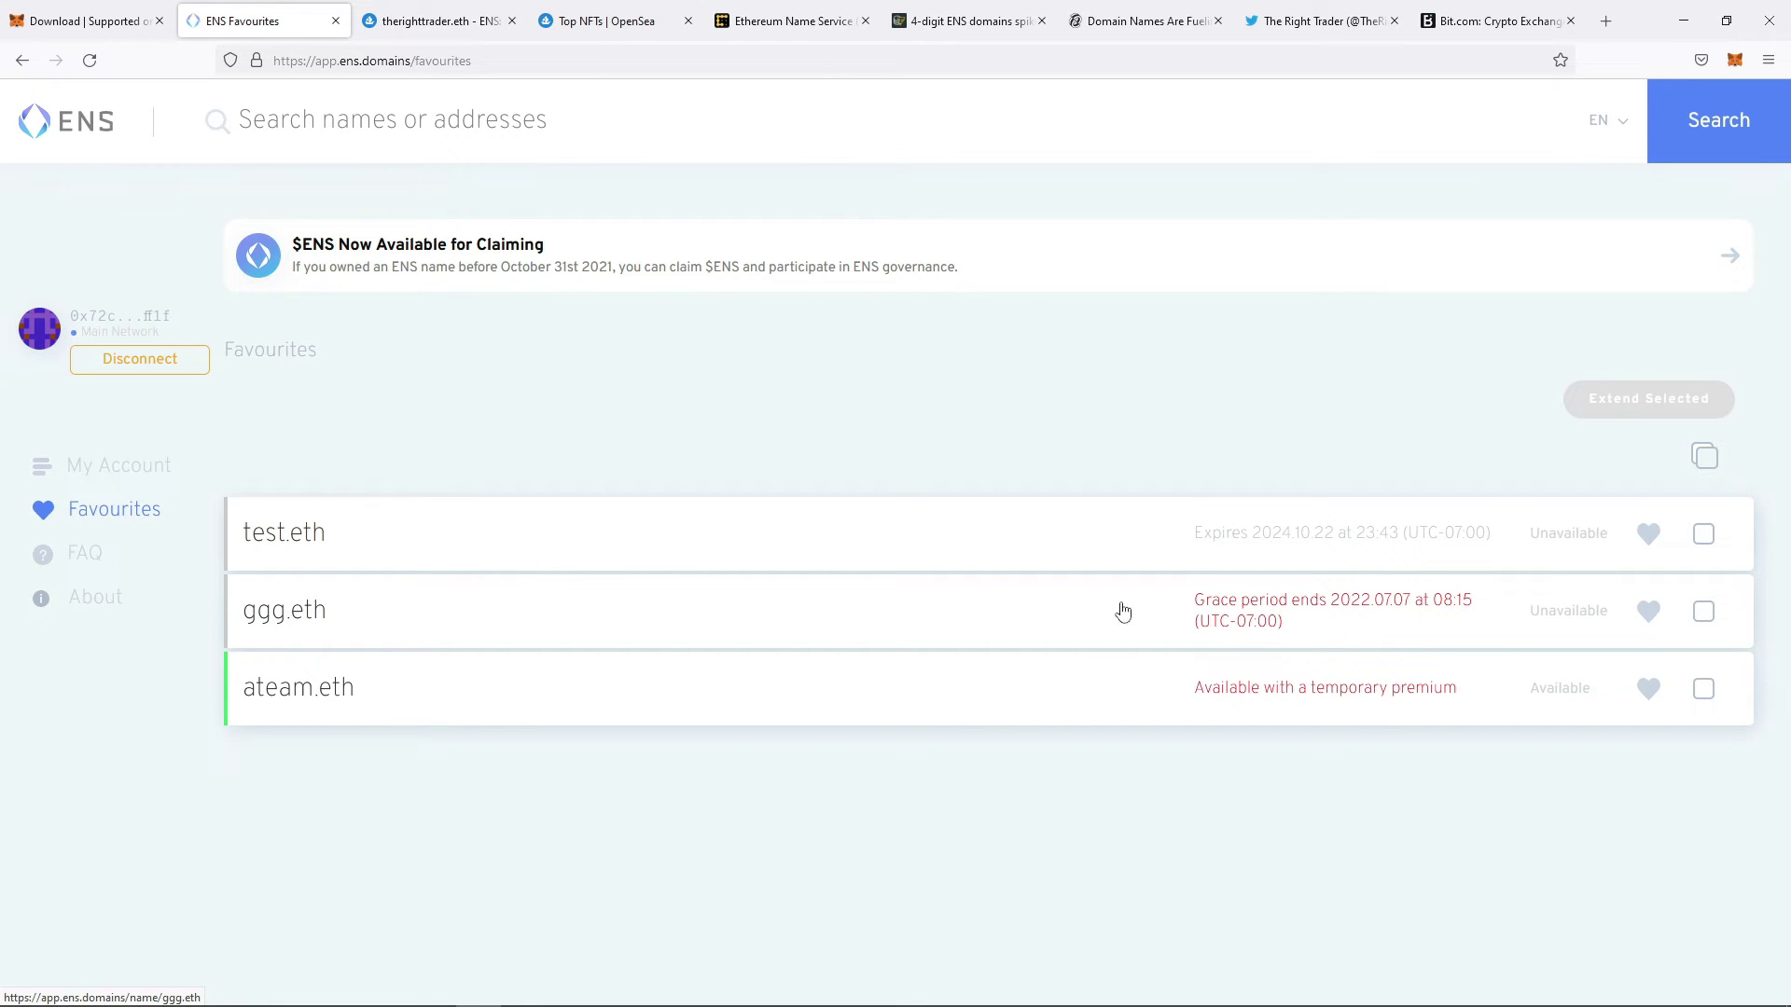
Step: Confirm test.eth is already registered on its Register tab, then return to Favourites
click(746, 556)
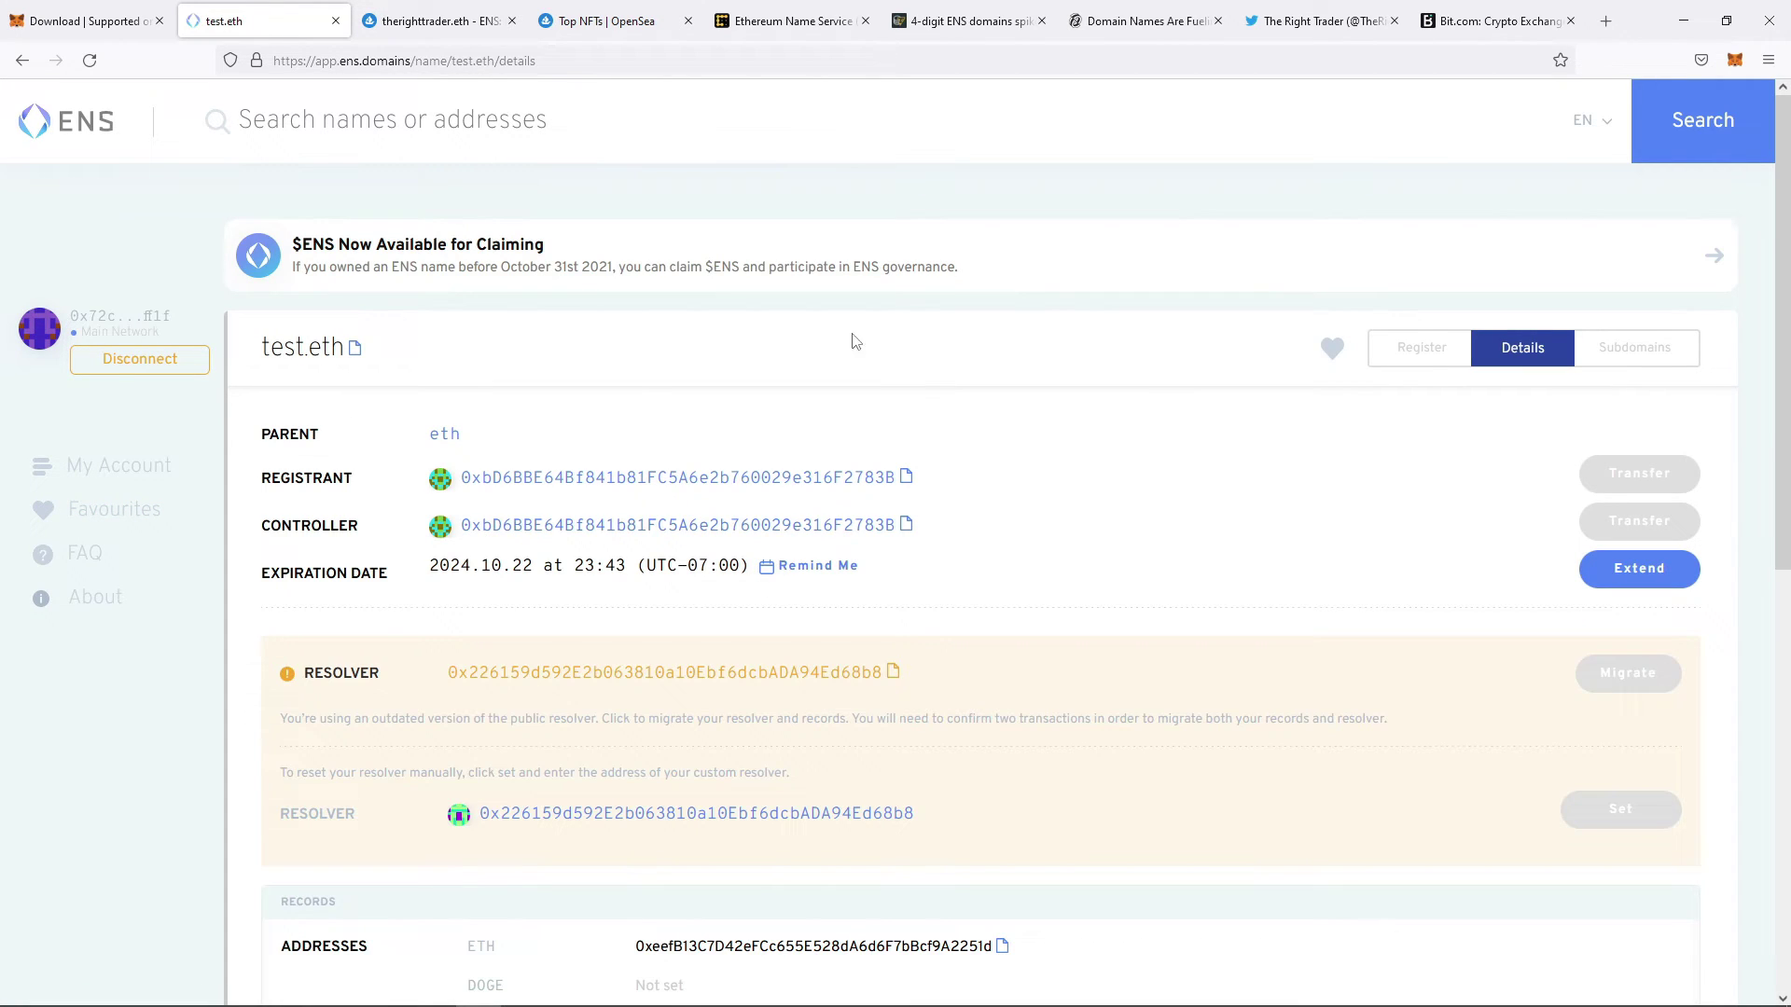
click(1413, 350)
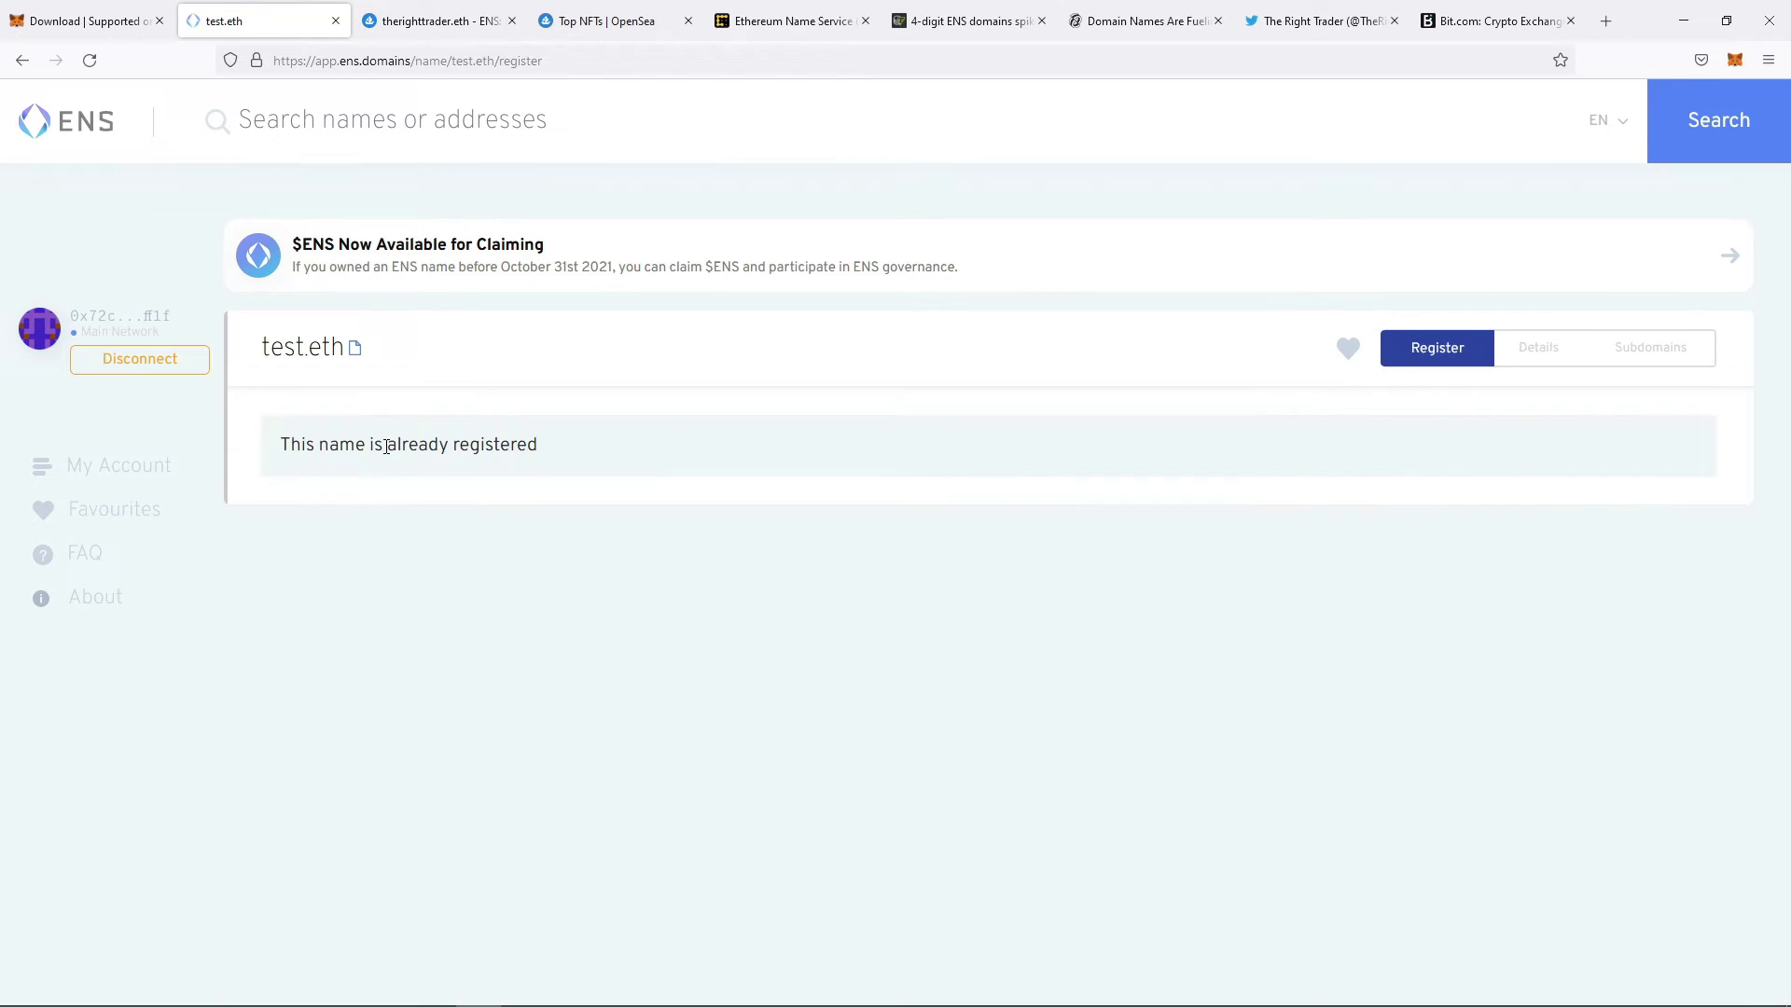
drag(285, 444, 620, 472)
click(632, 473)
drag(300, 454, 597, 464)
click(597, 464)
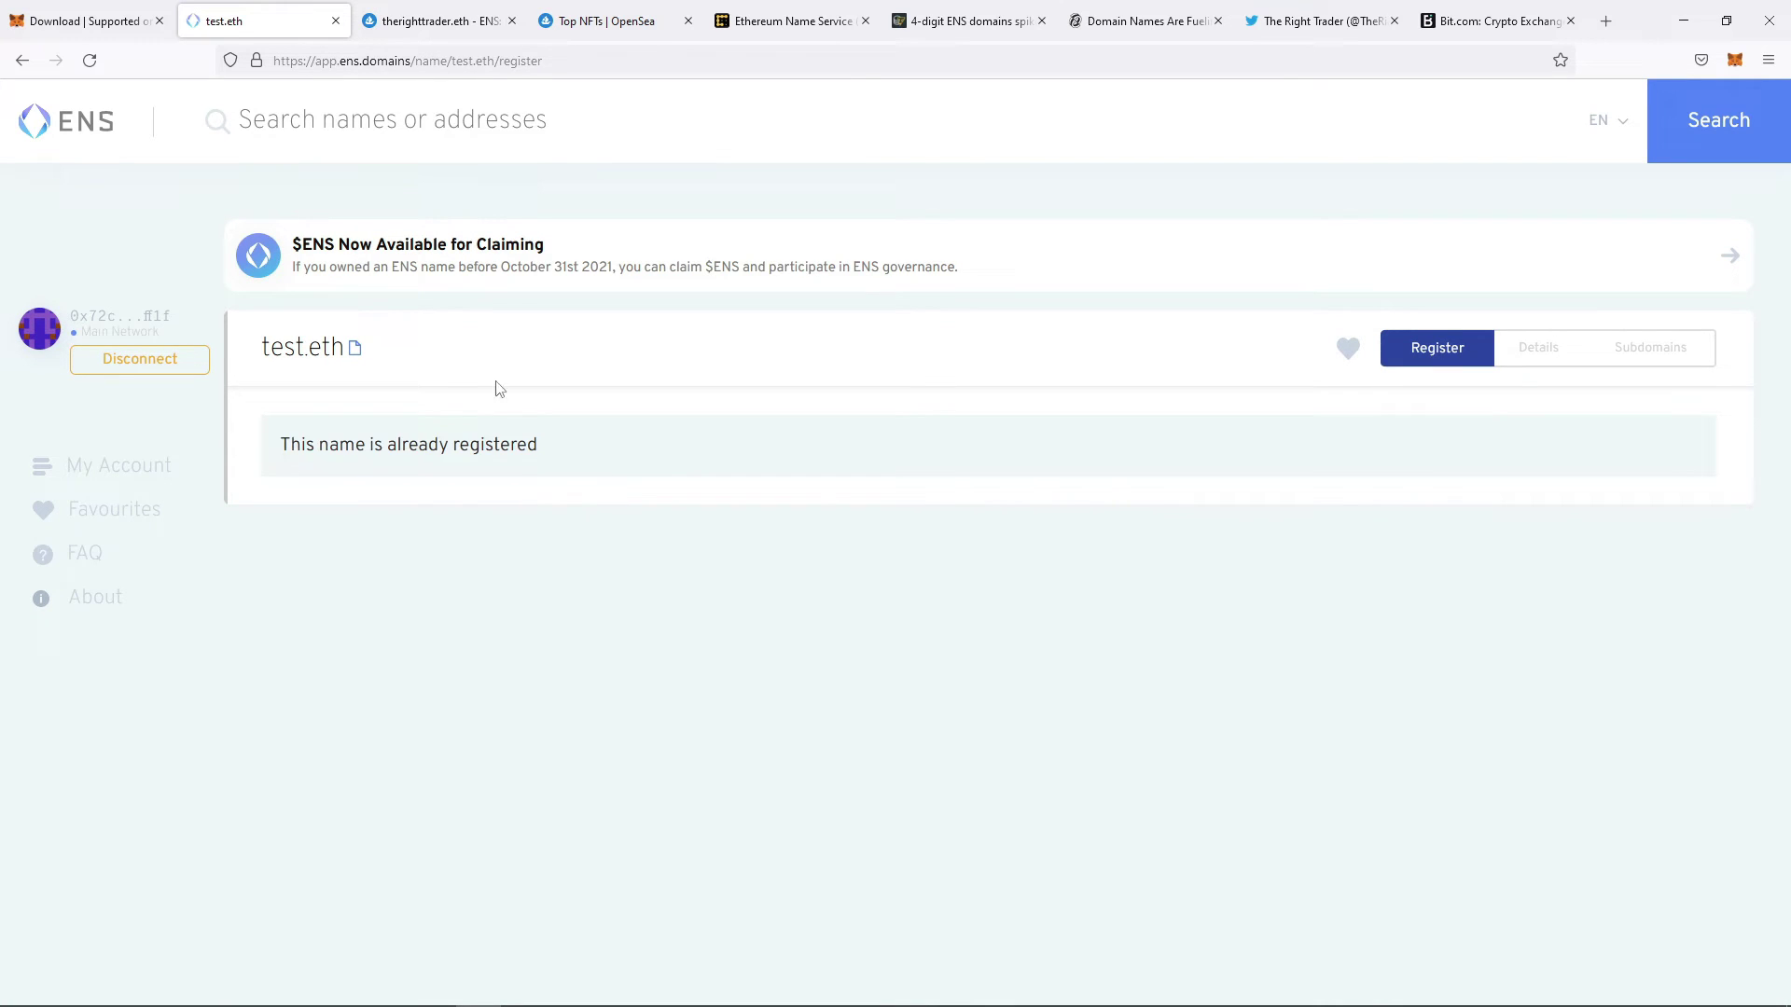
click(22, 60)
click(22, 60)
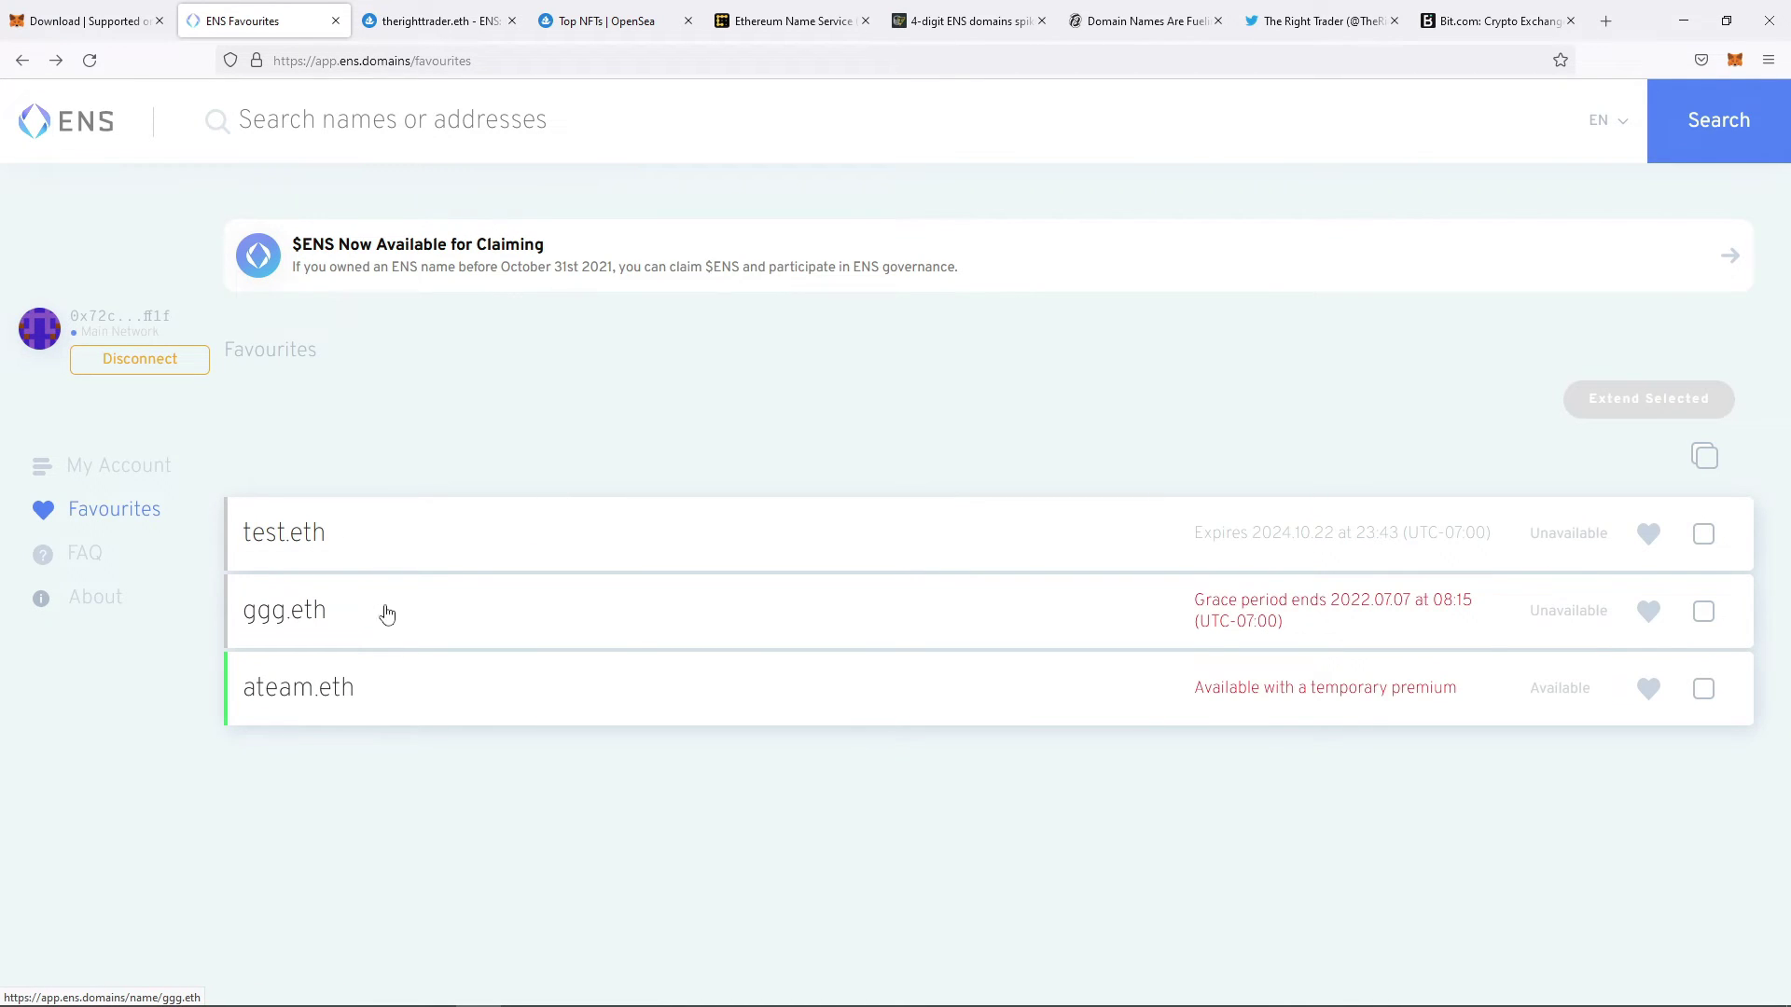
Step: Check ggg.eth's grace period end date, then return to Favourites
click(301, 631)
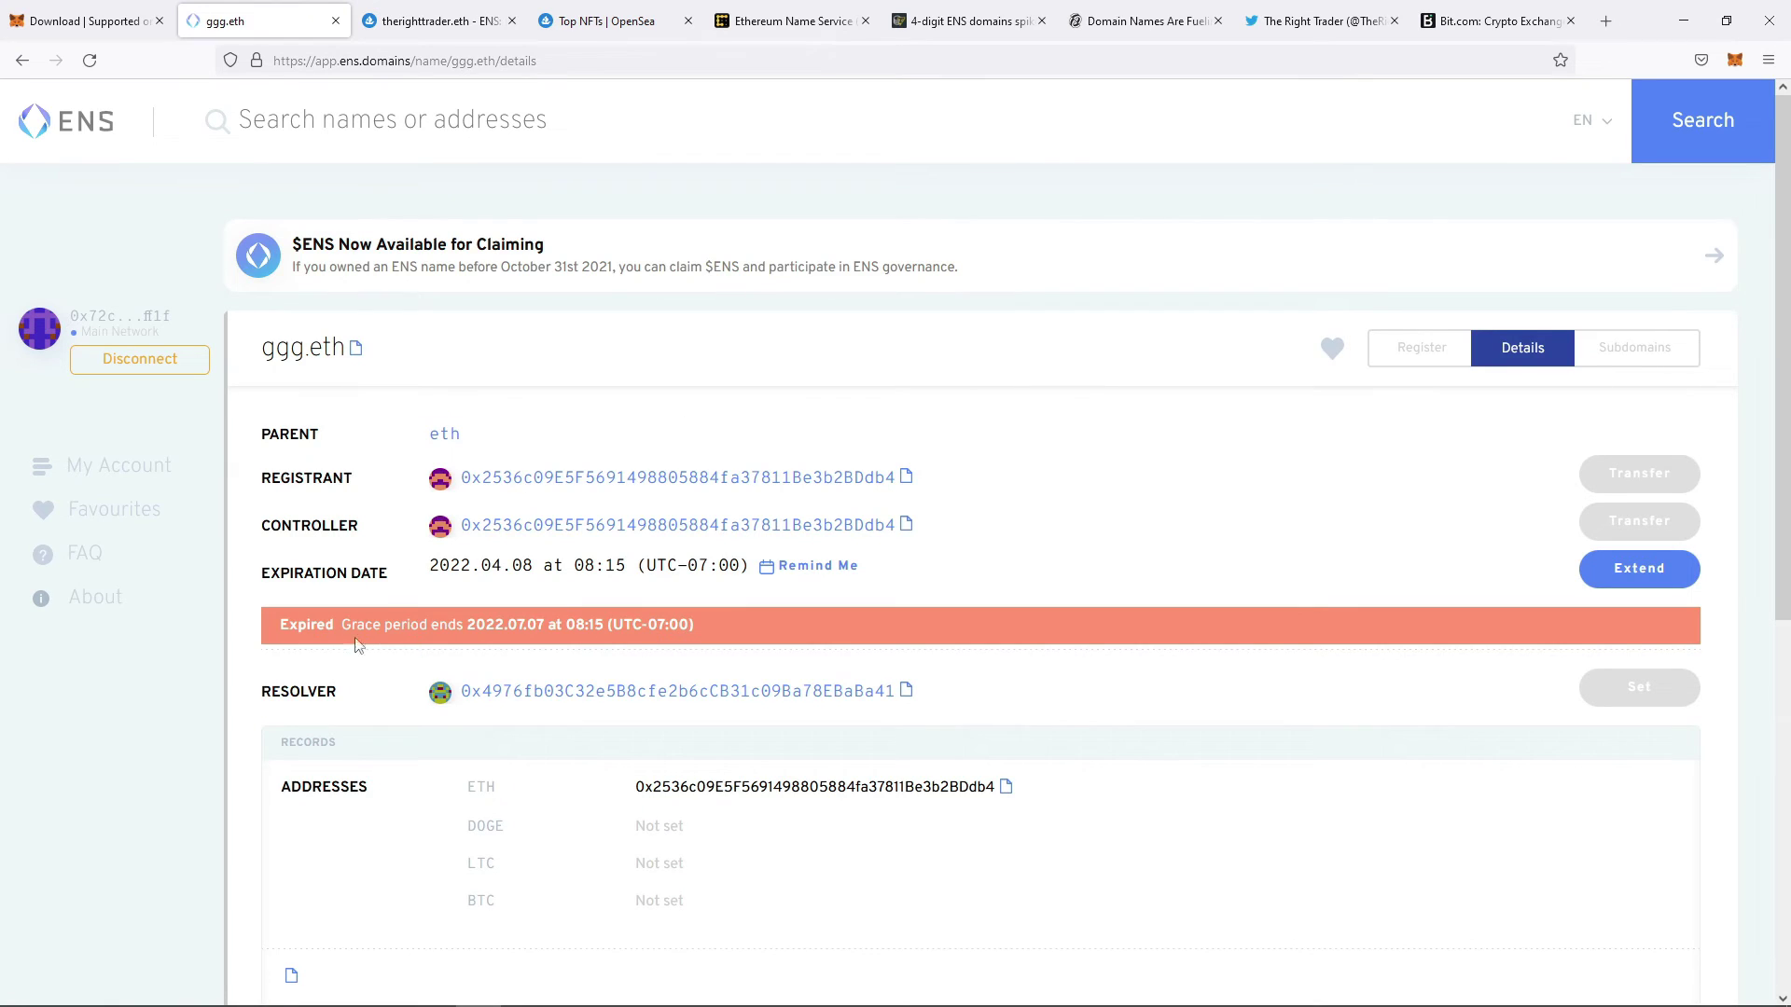
drag(341, 625, 703, 624)
click(704, 624)
click(22, 60)
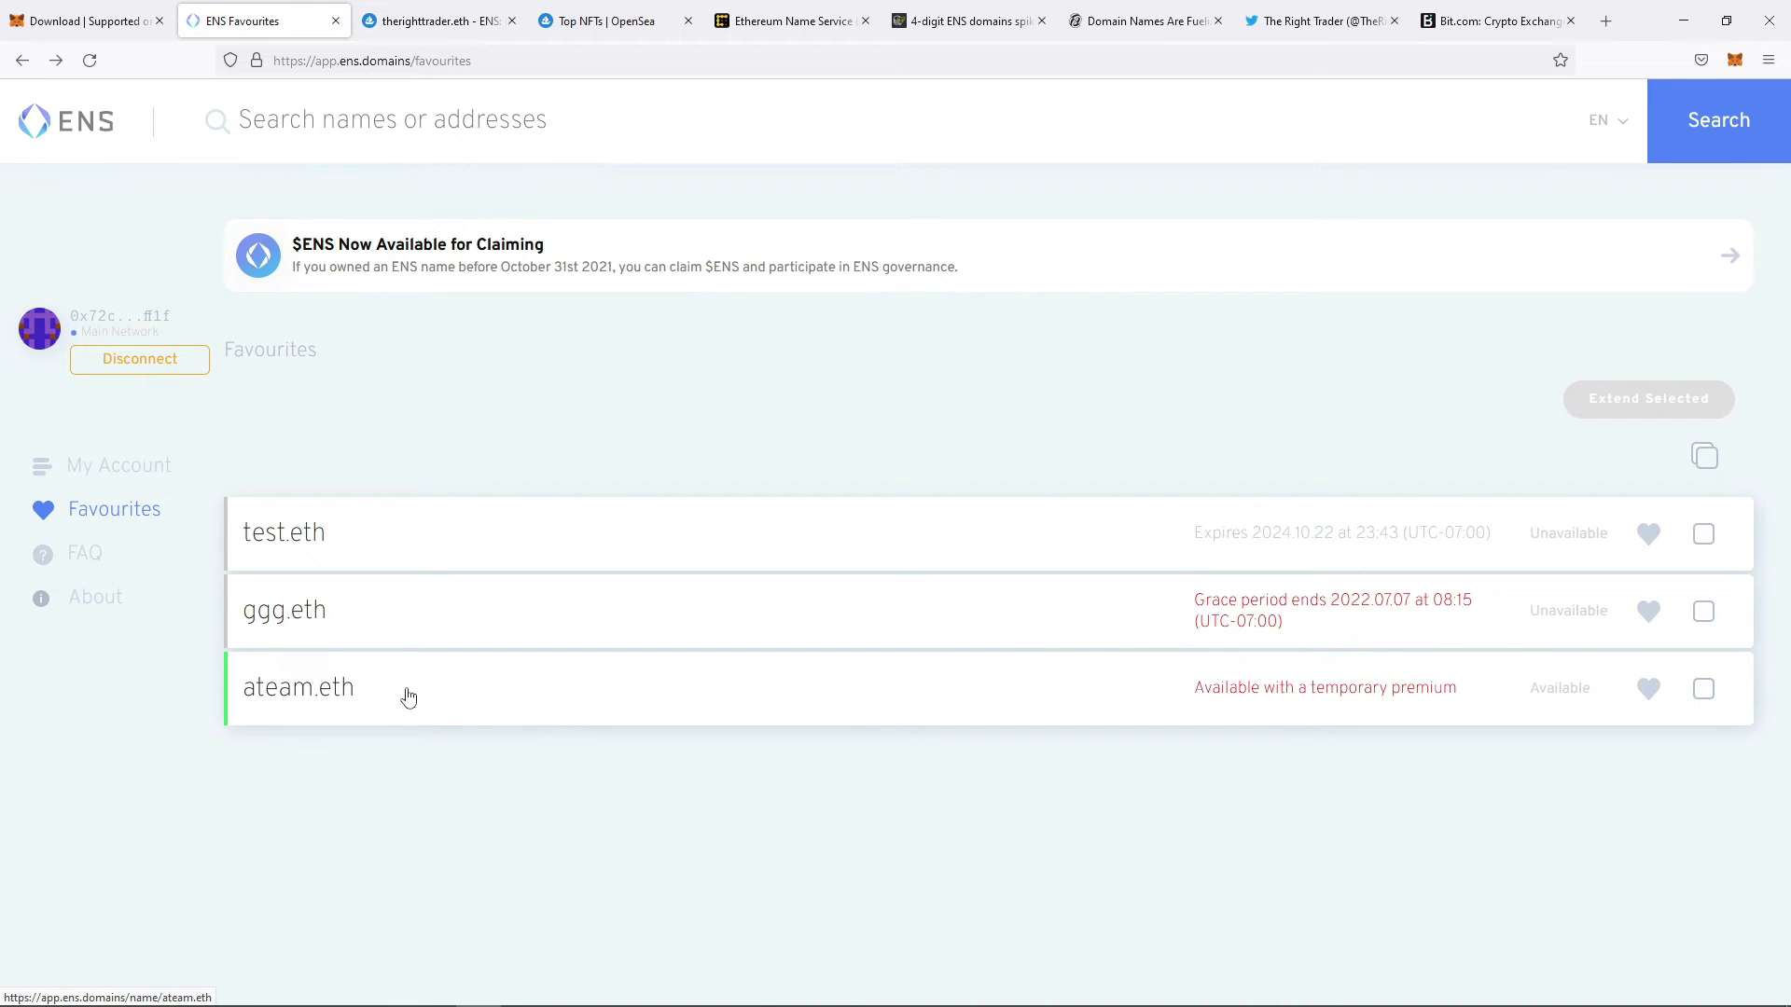
Step: Open ateam.eth's registration page and scroll through its temporary premium section
click(380, 700)
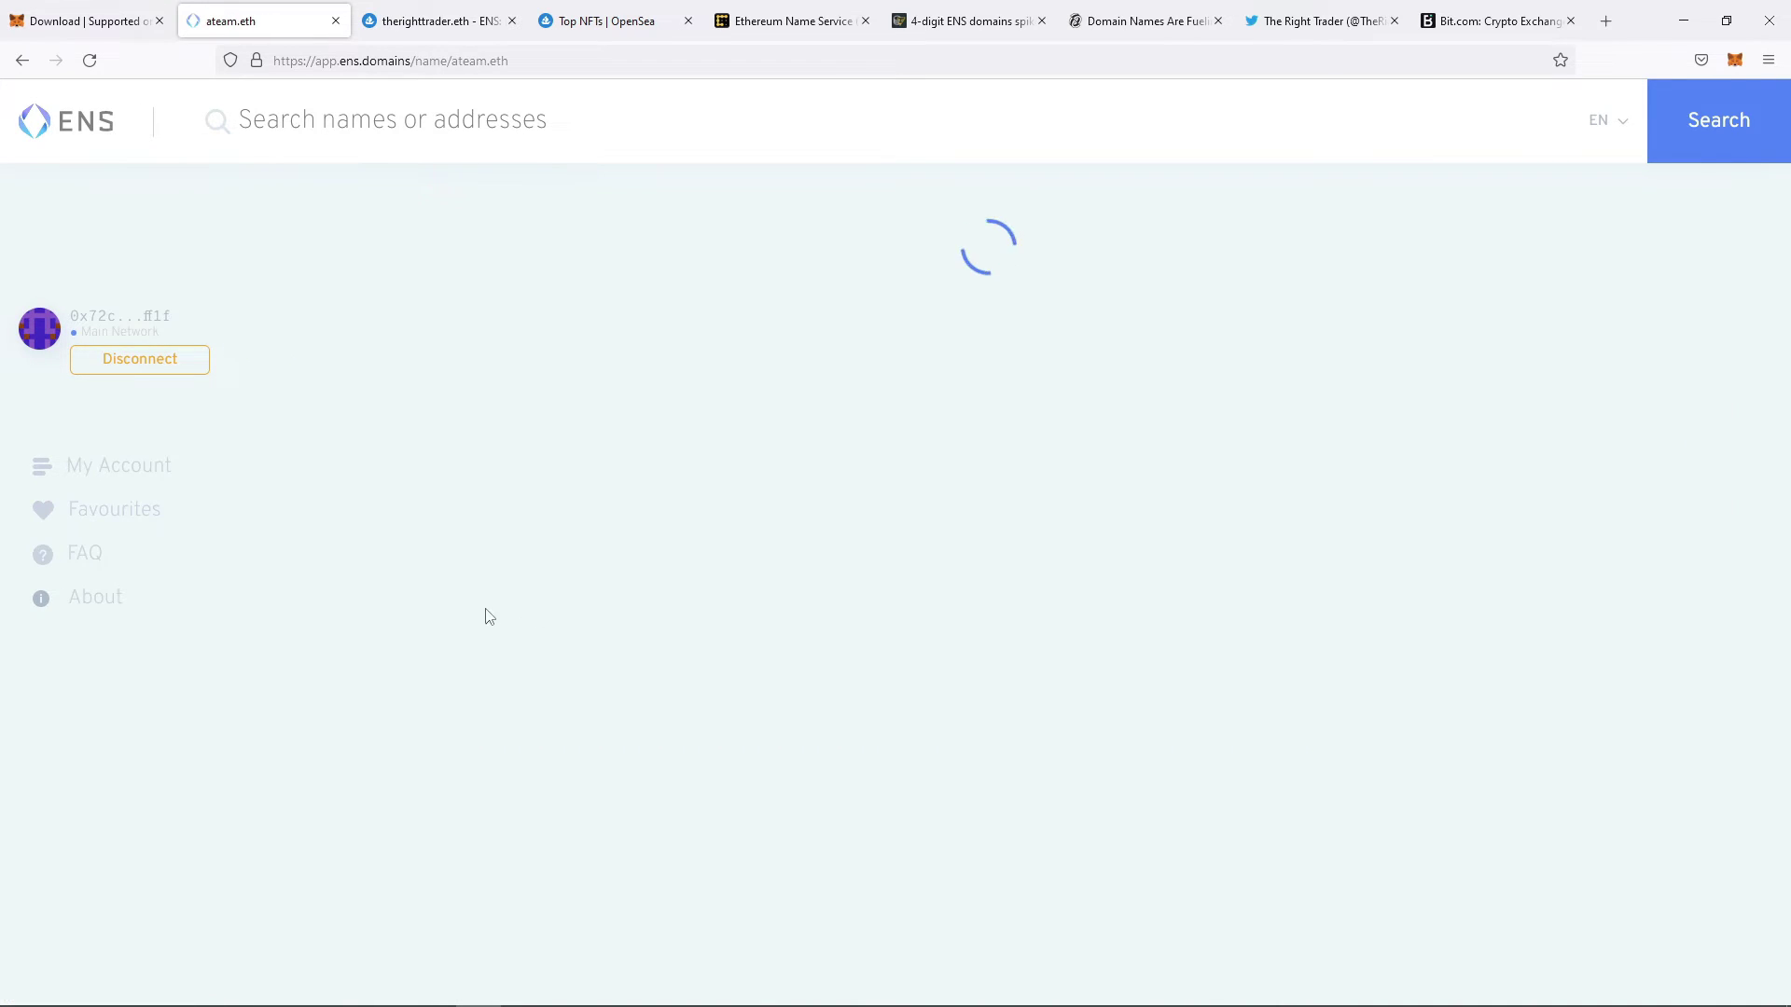
scroll(391, 560, down, 1)
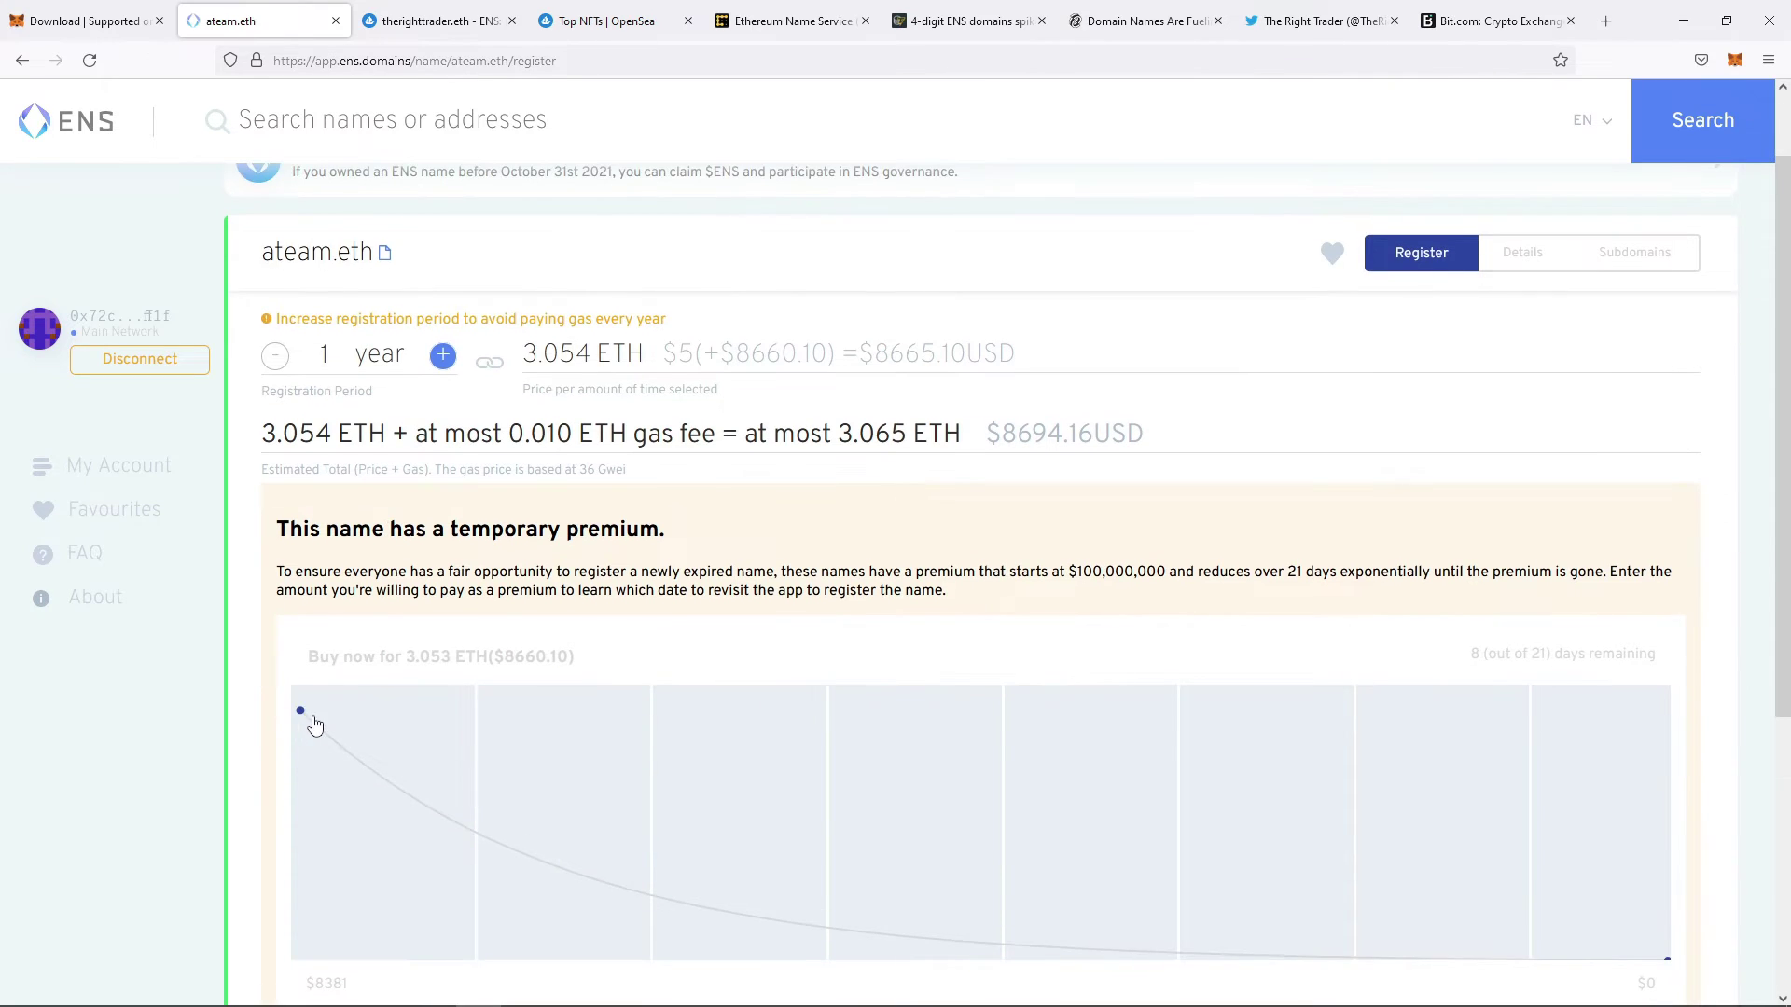
scroll(316, 726, down, 2)
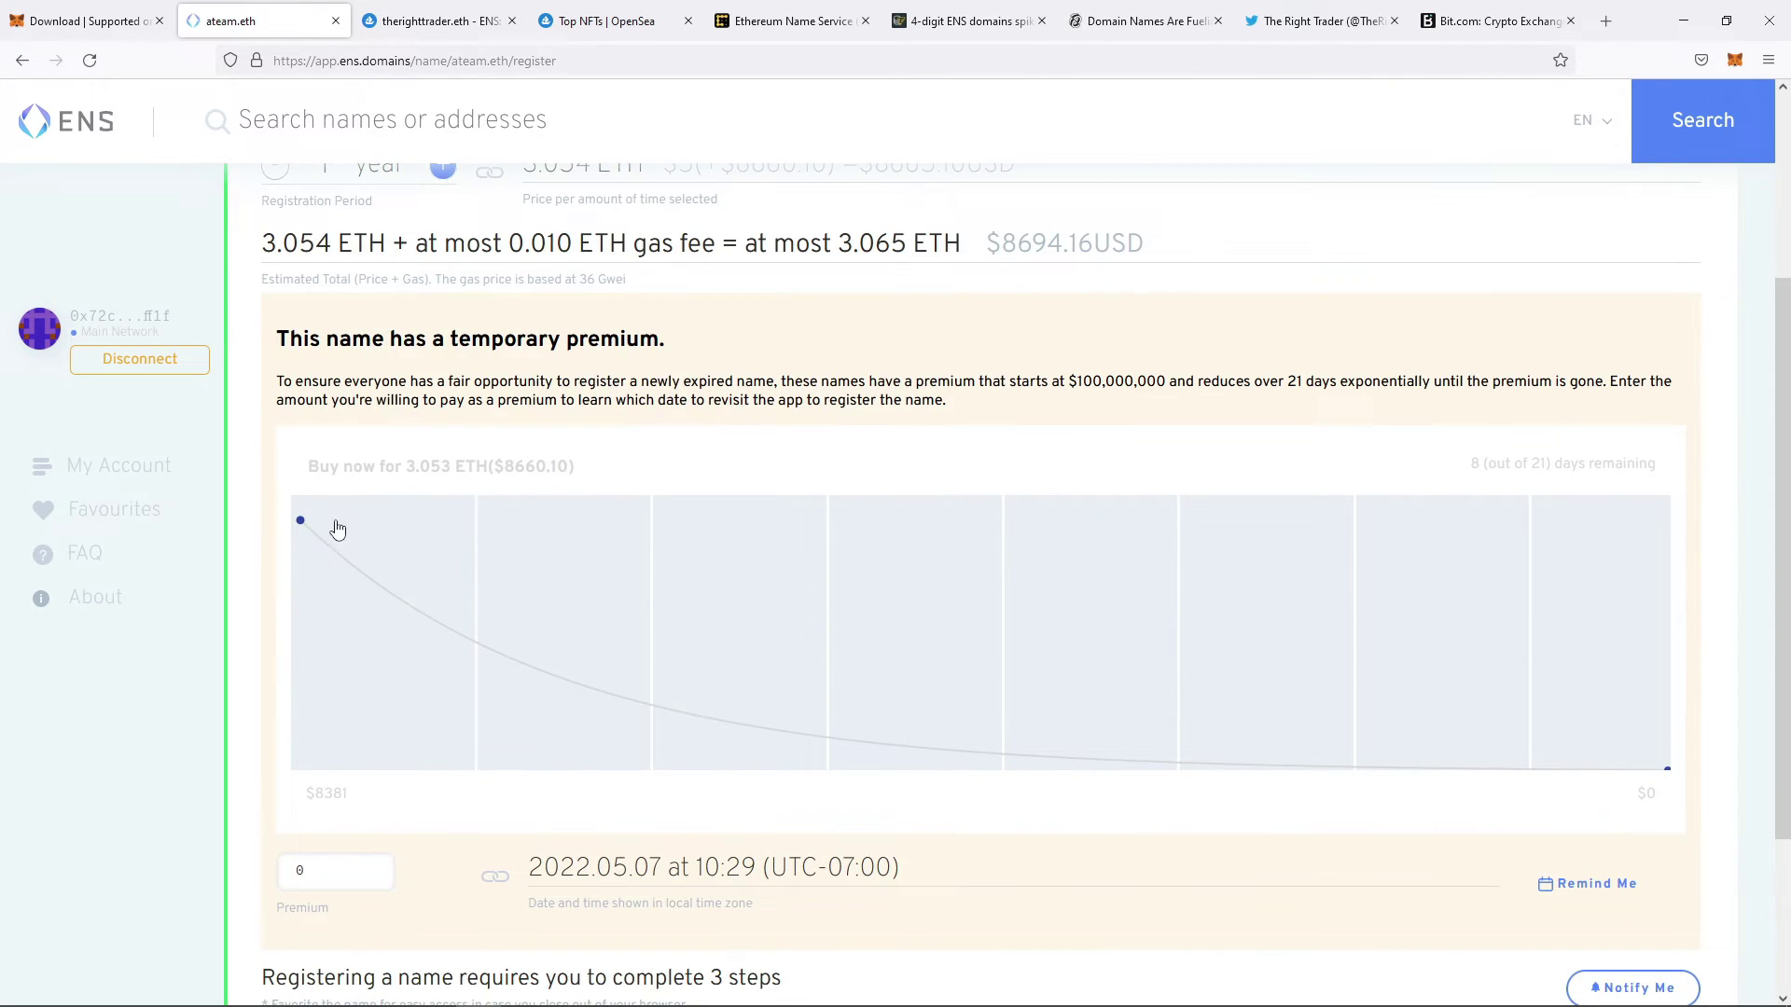
drag(444, 340, 686, 339)
click(686, 340)
scroll(376, 594, up, 2)
scroll(363, 615, down, 1)
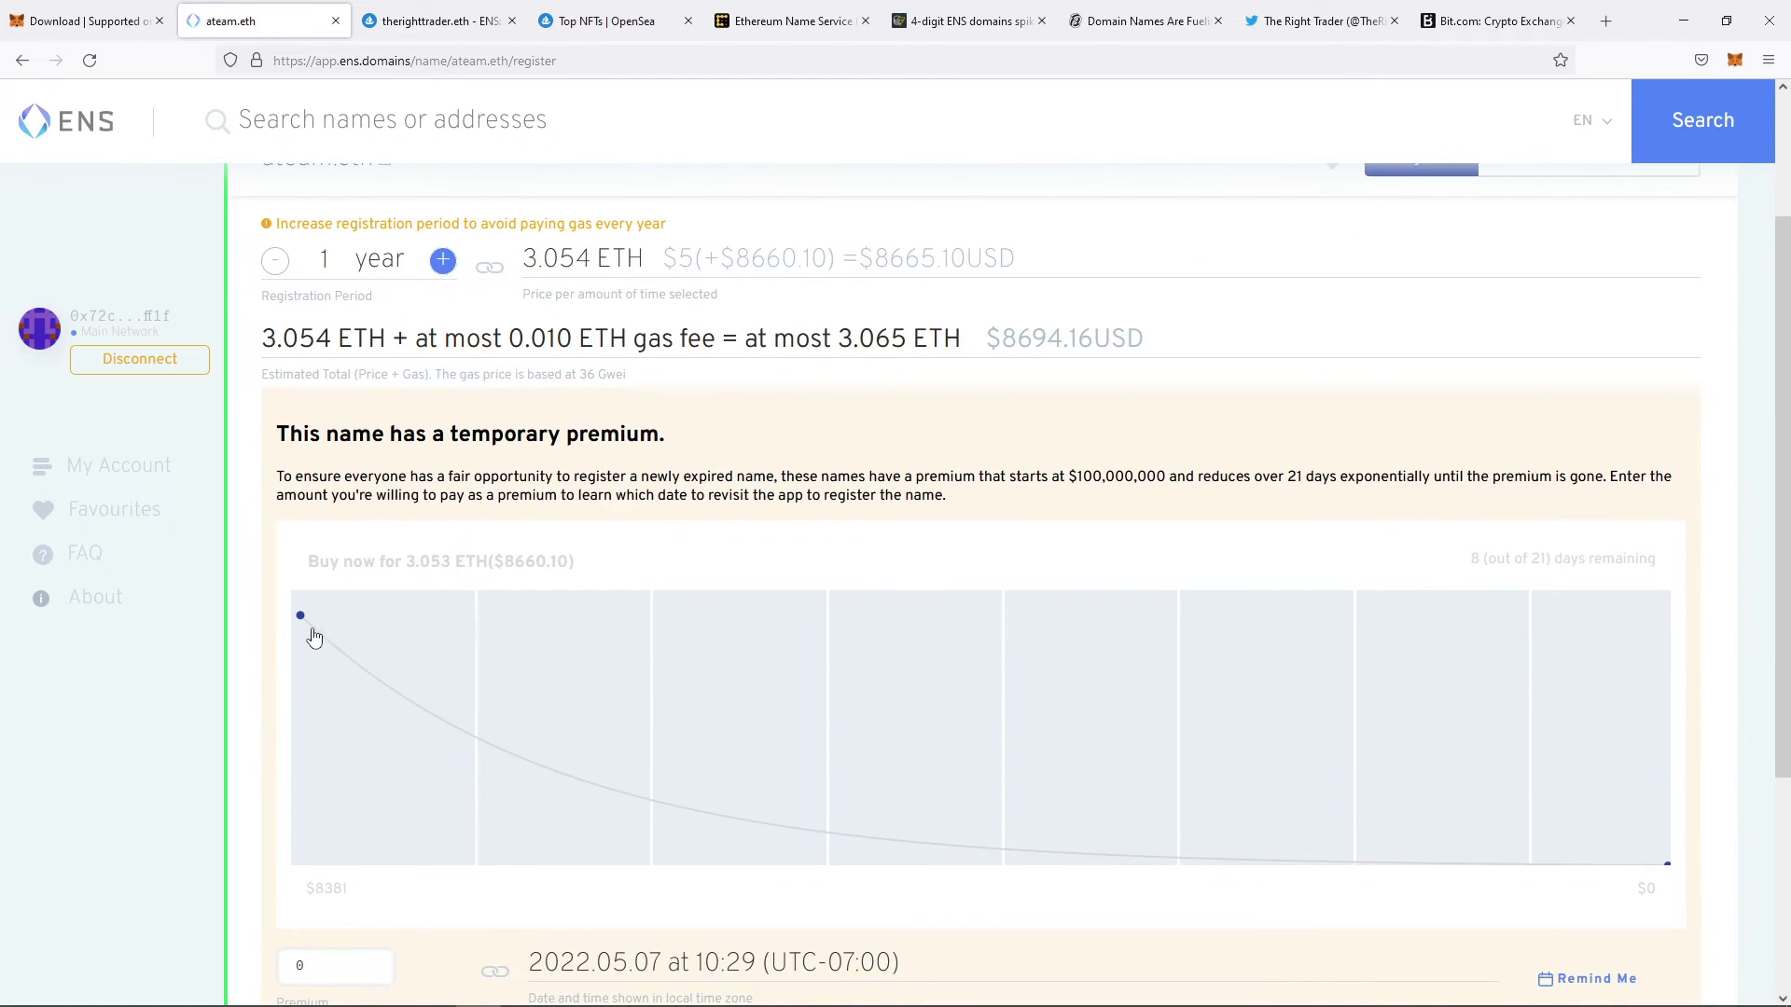
scroll(360, 607, down, 2)
mouse_move(332, 452)
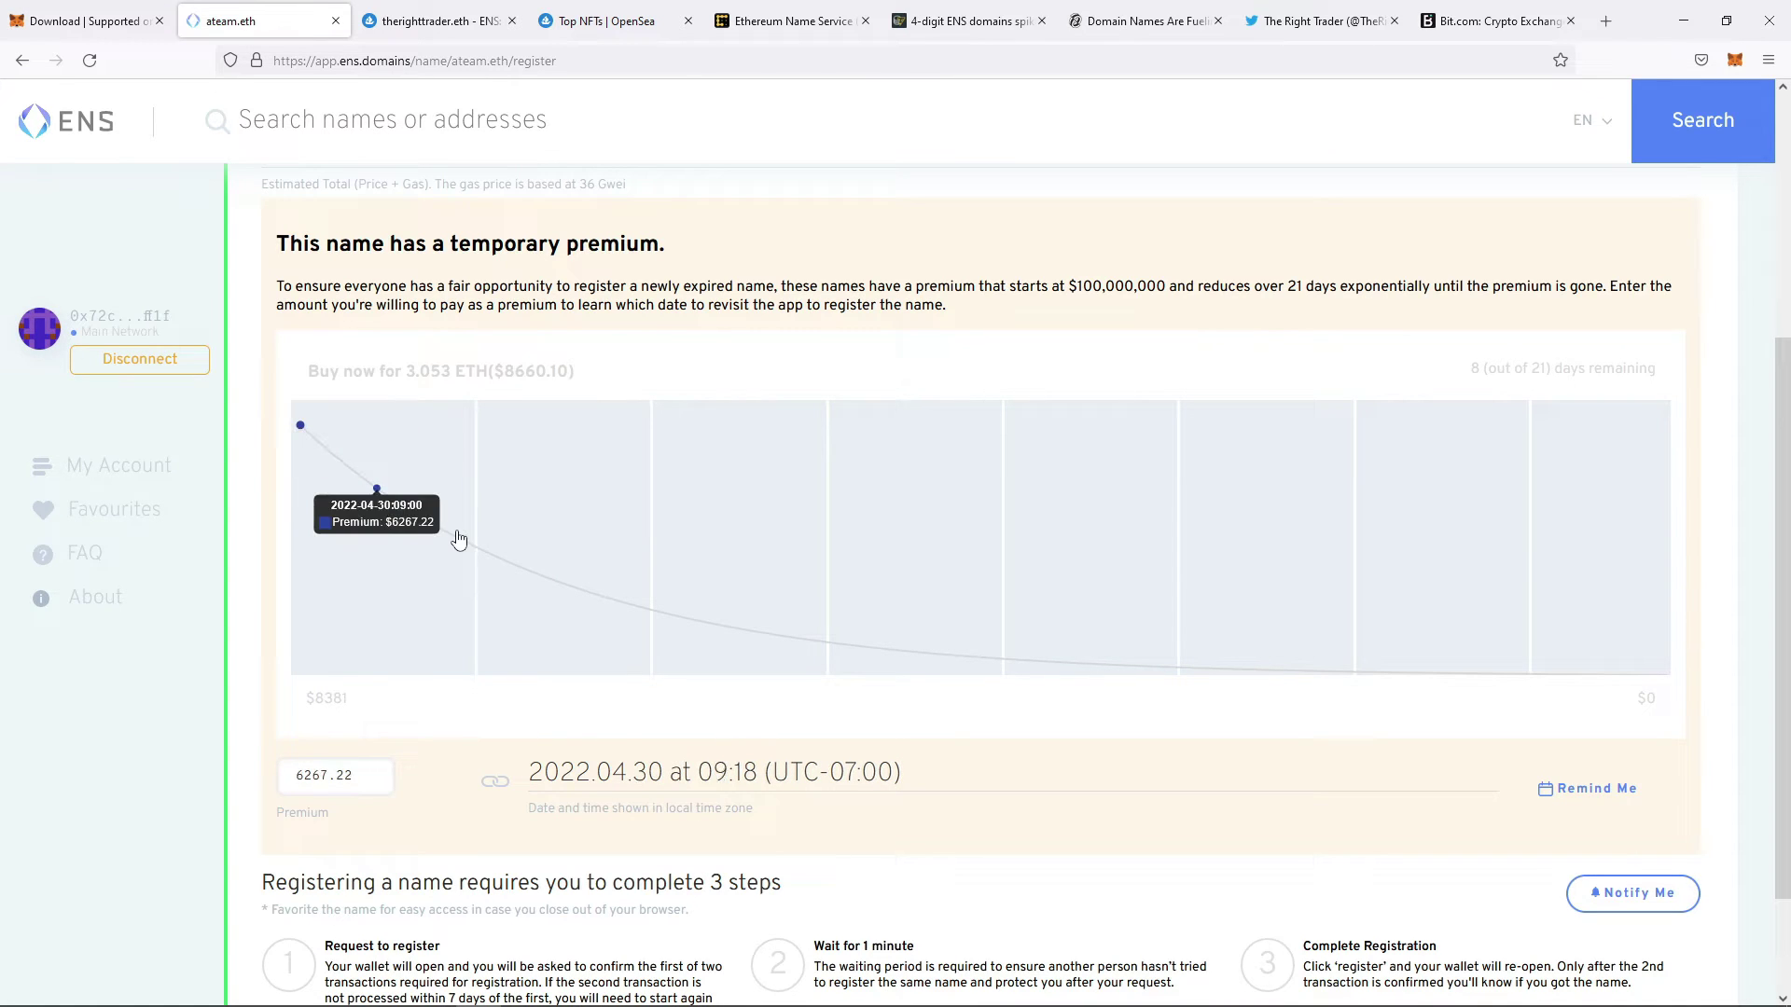
scroll(400, 748, down, 1)
scroll(473, 632, up, 3)
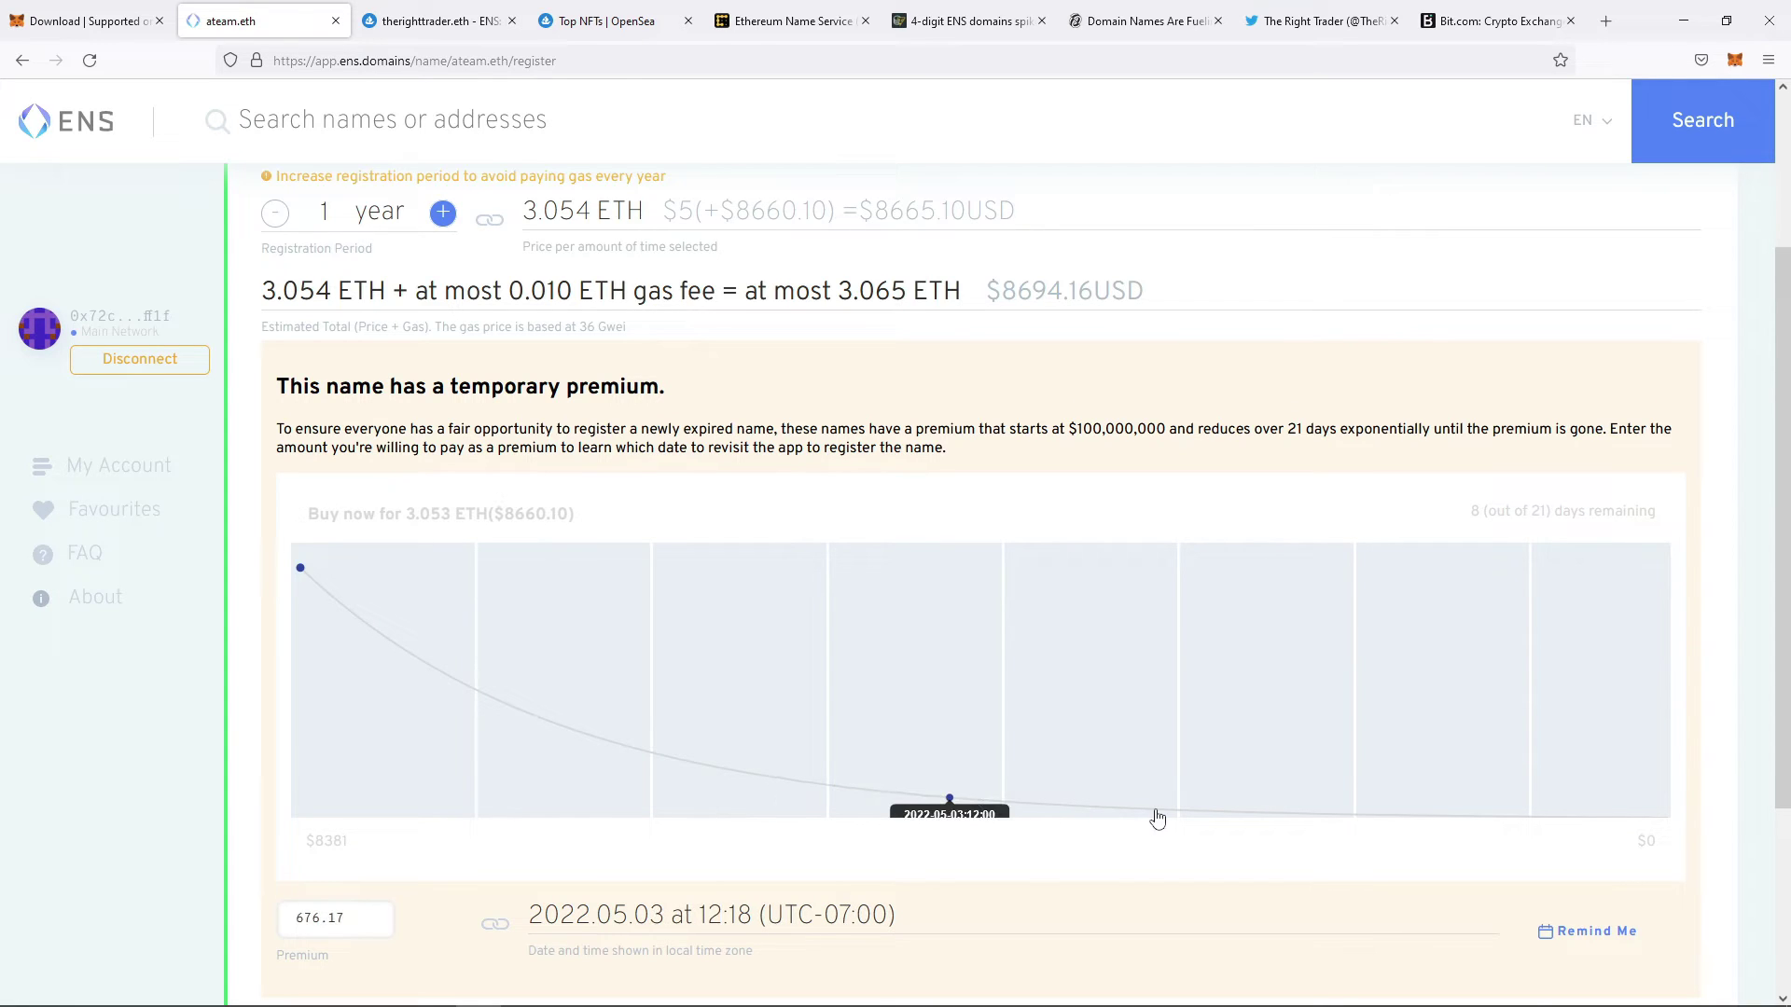
scroll(389, 623, down, 3)
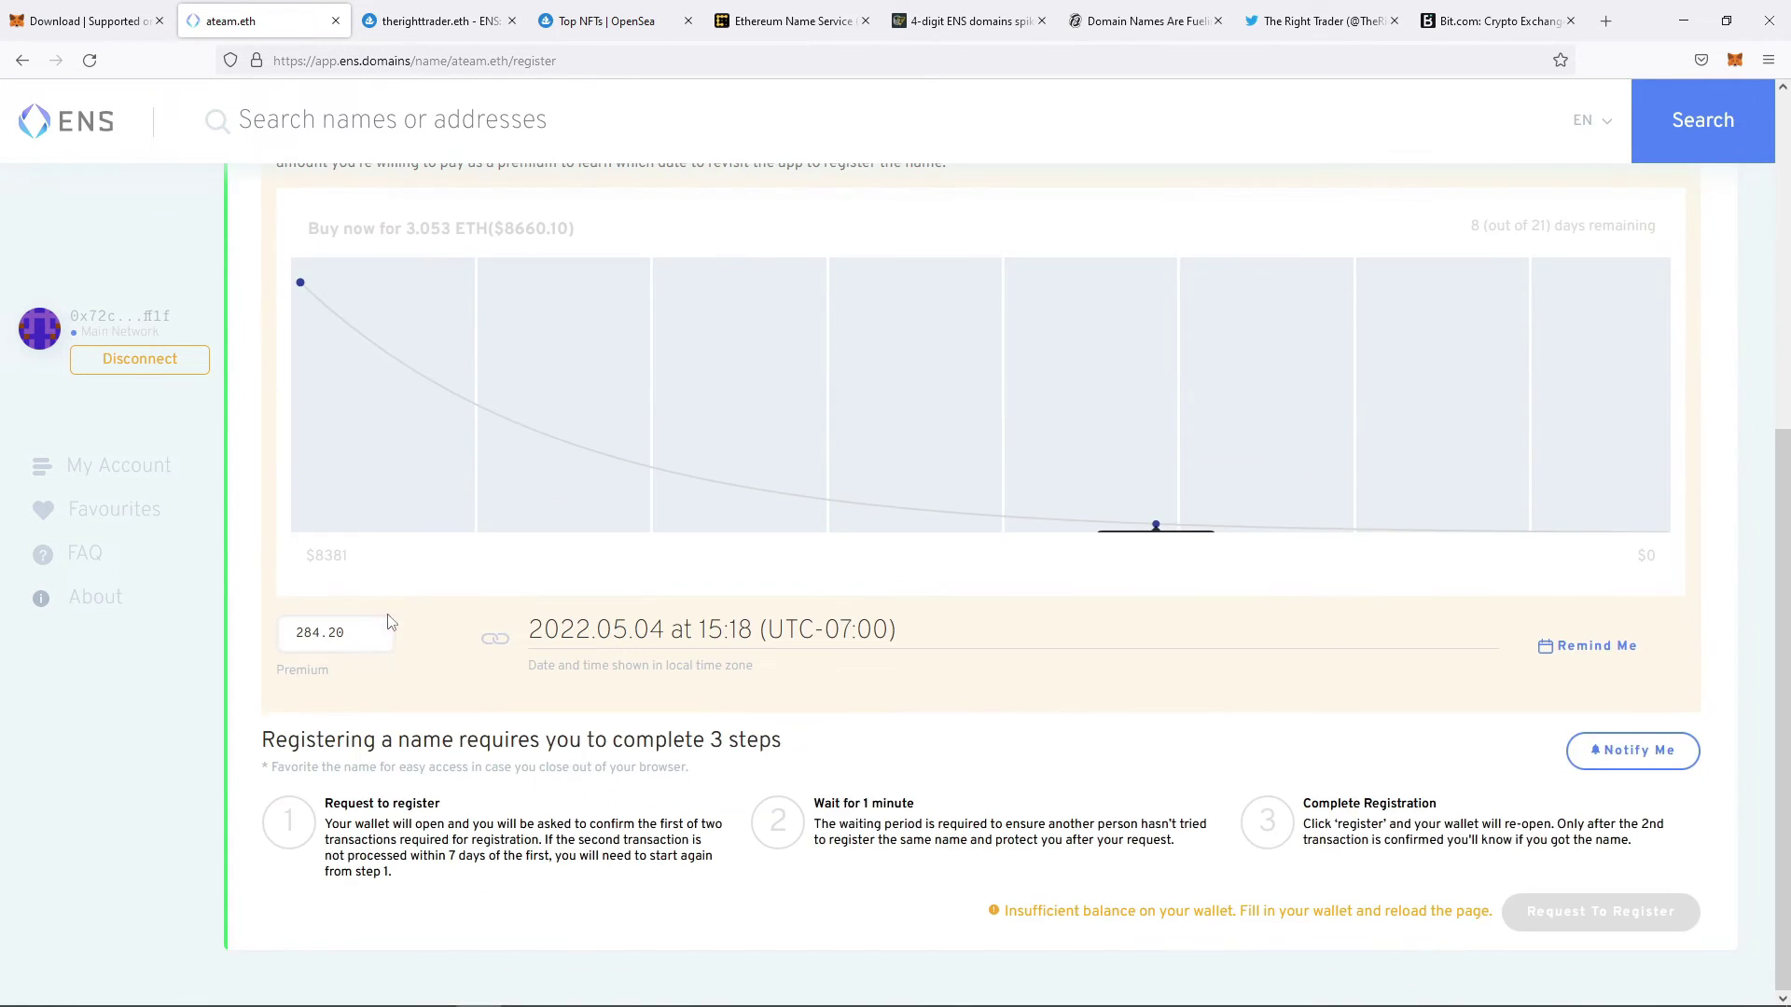
scroll(390, 623, up, 2)
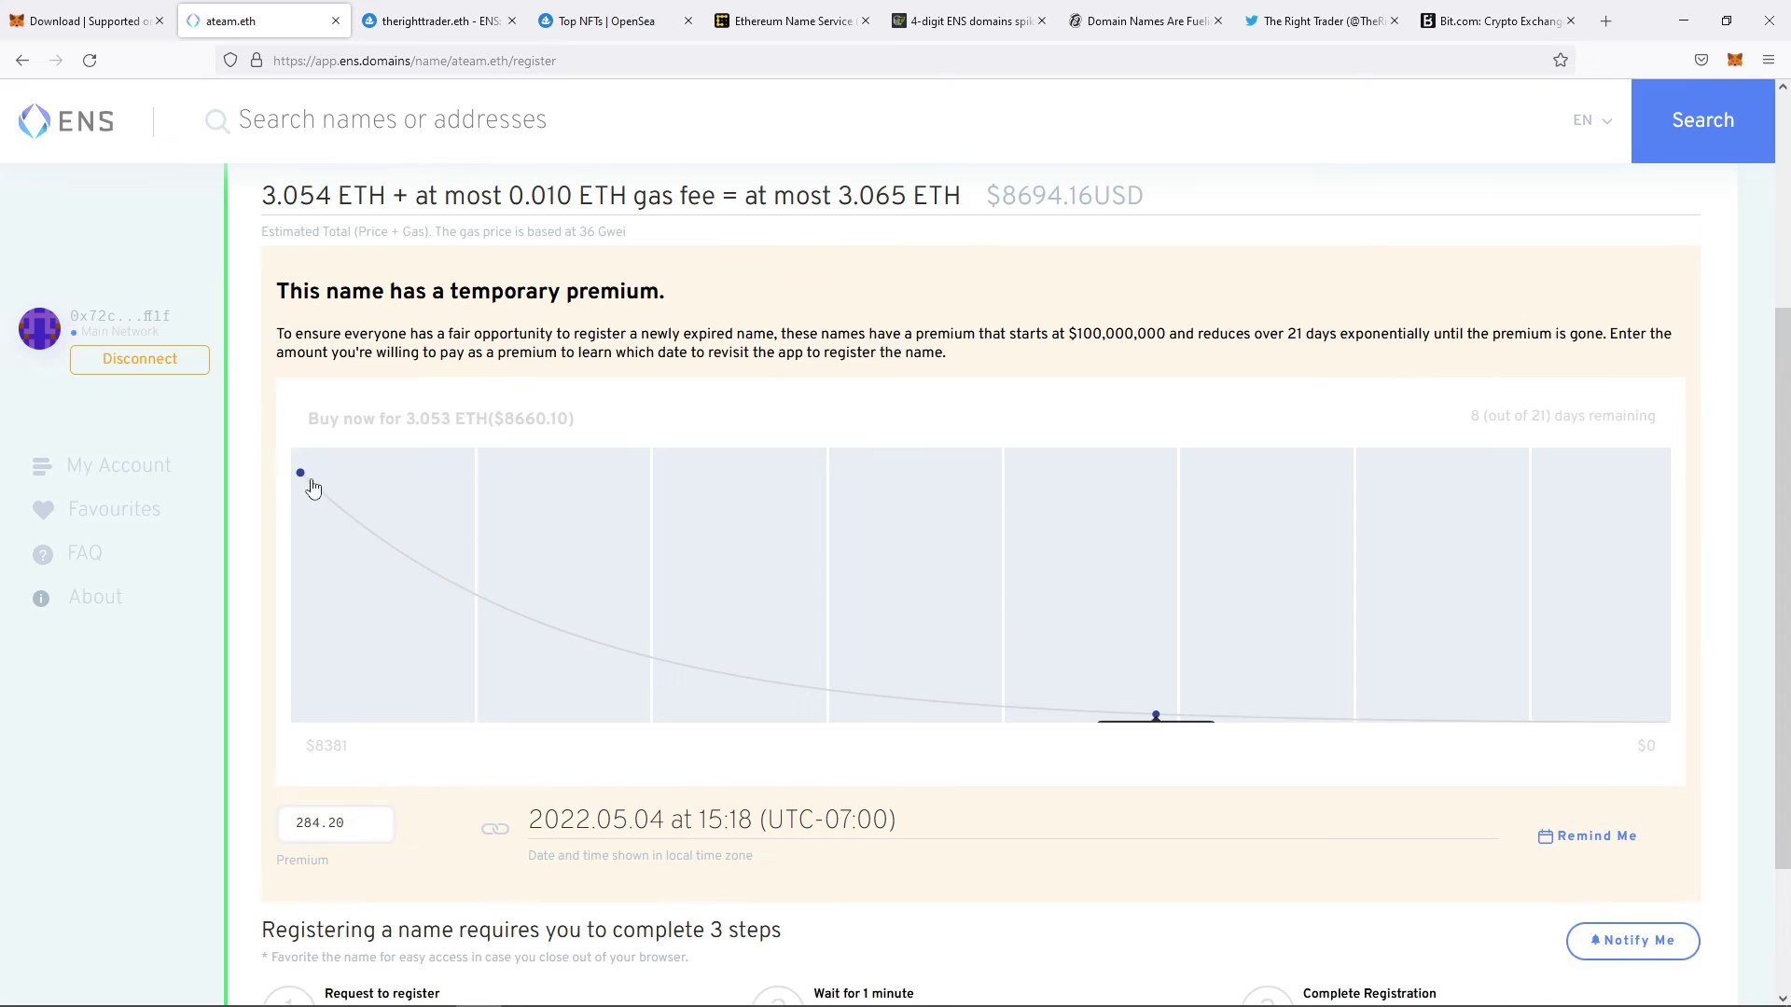
scroll(313, 489, up, 1)
scroll(392, 531, down, 2)
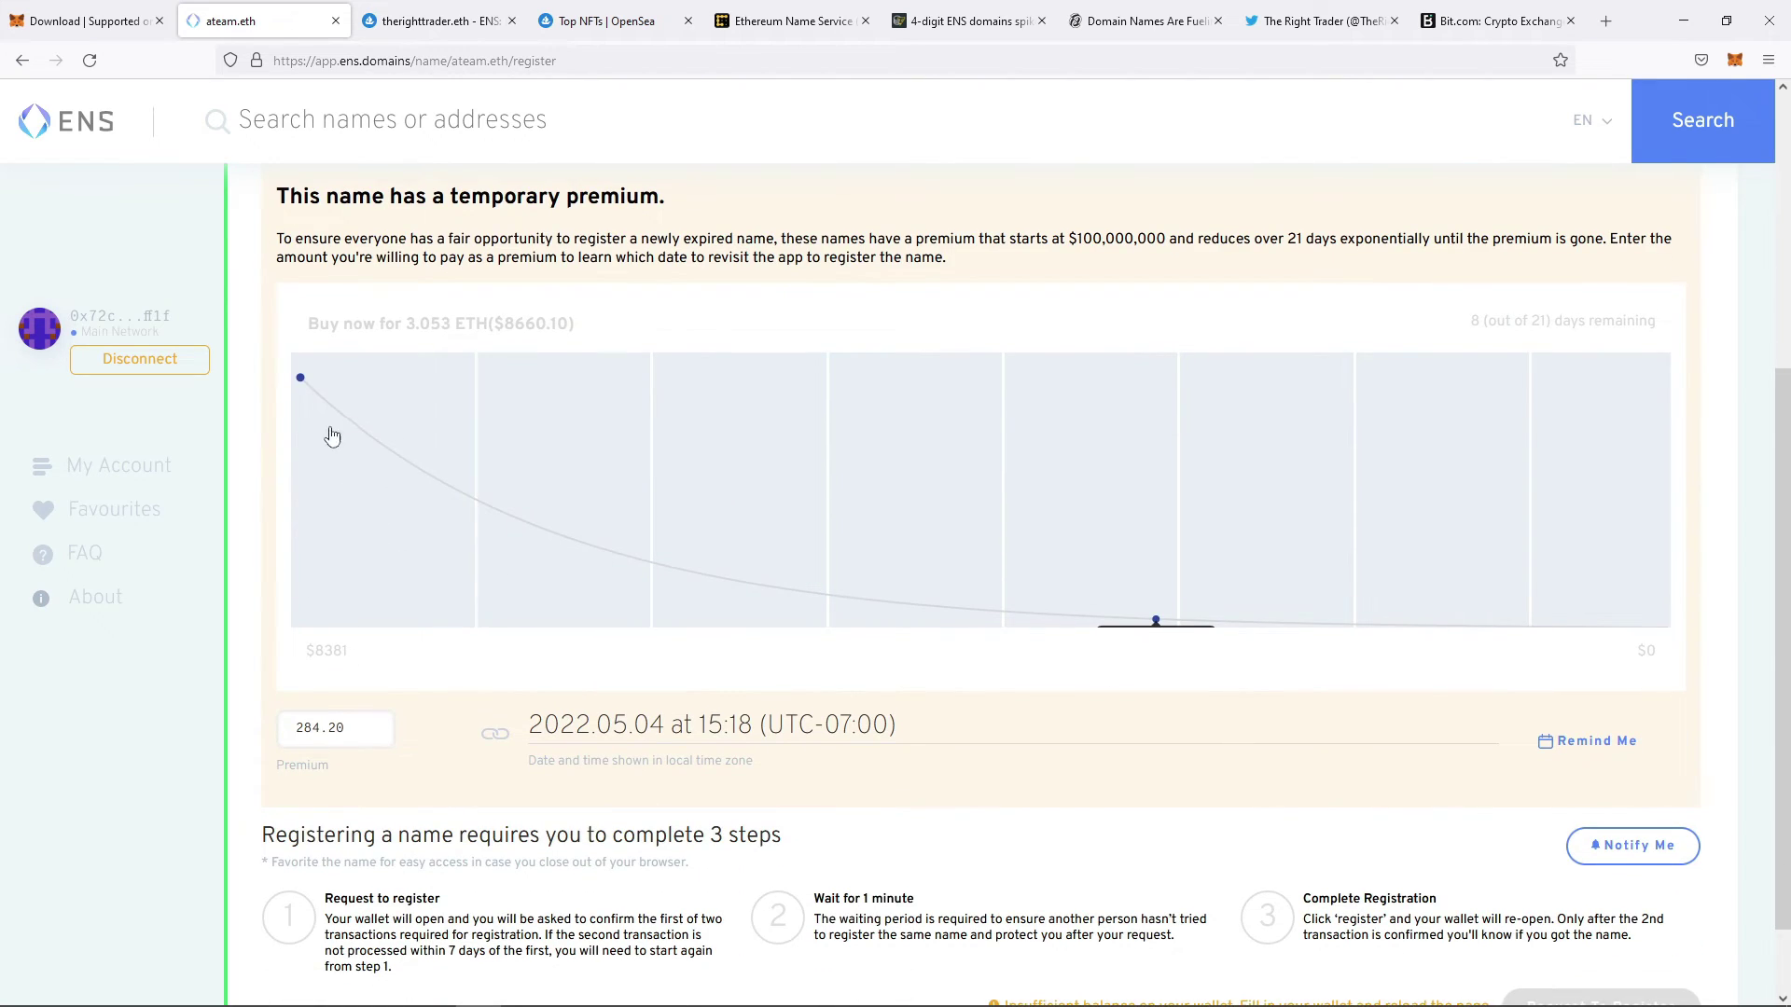
Step: Read premiums at points on the chart from the start date through April 30 to $0
click(304, 399)
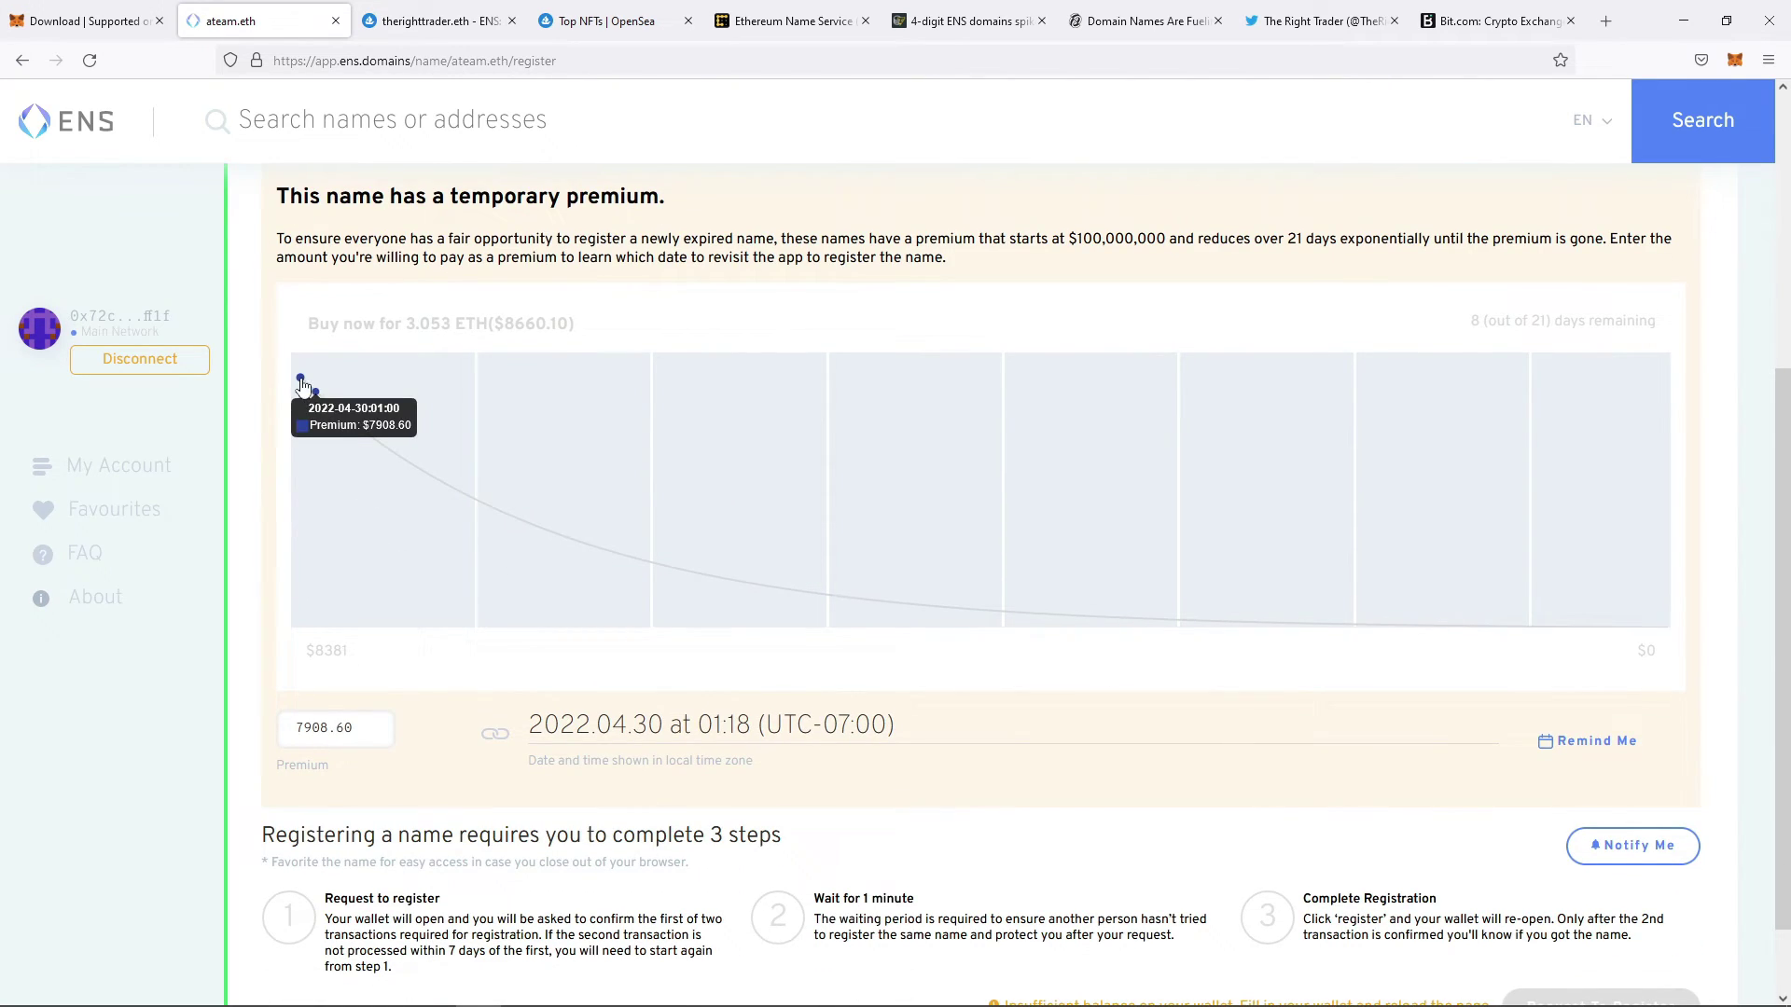
click(301, 384)
click(355, 439)
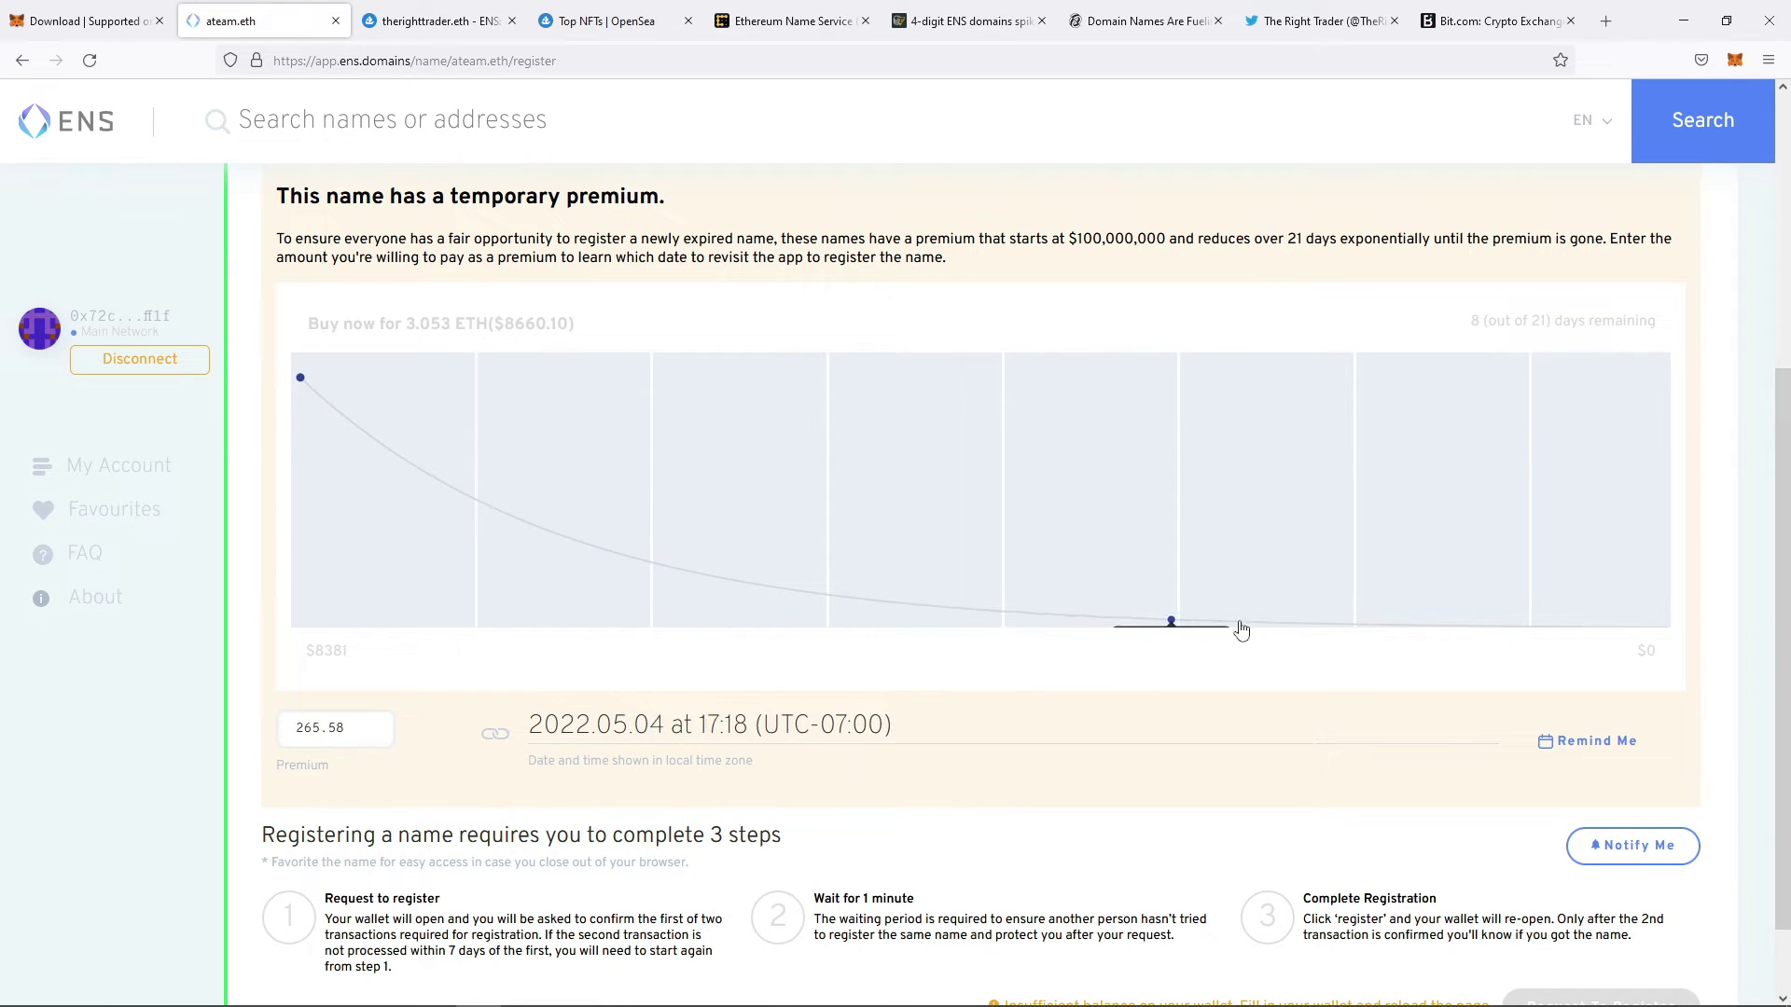
double_click(1546, 638)
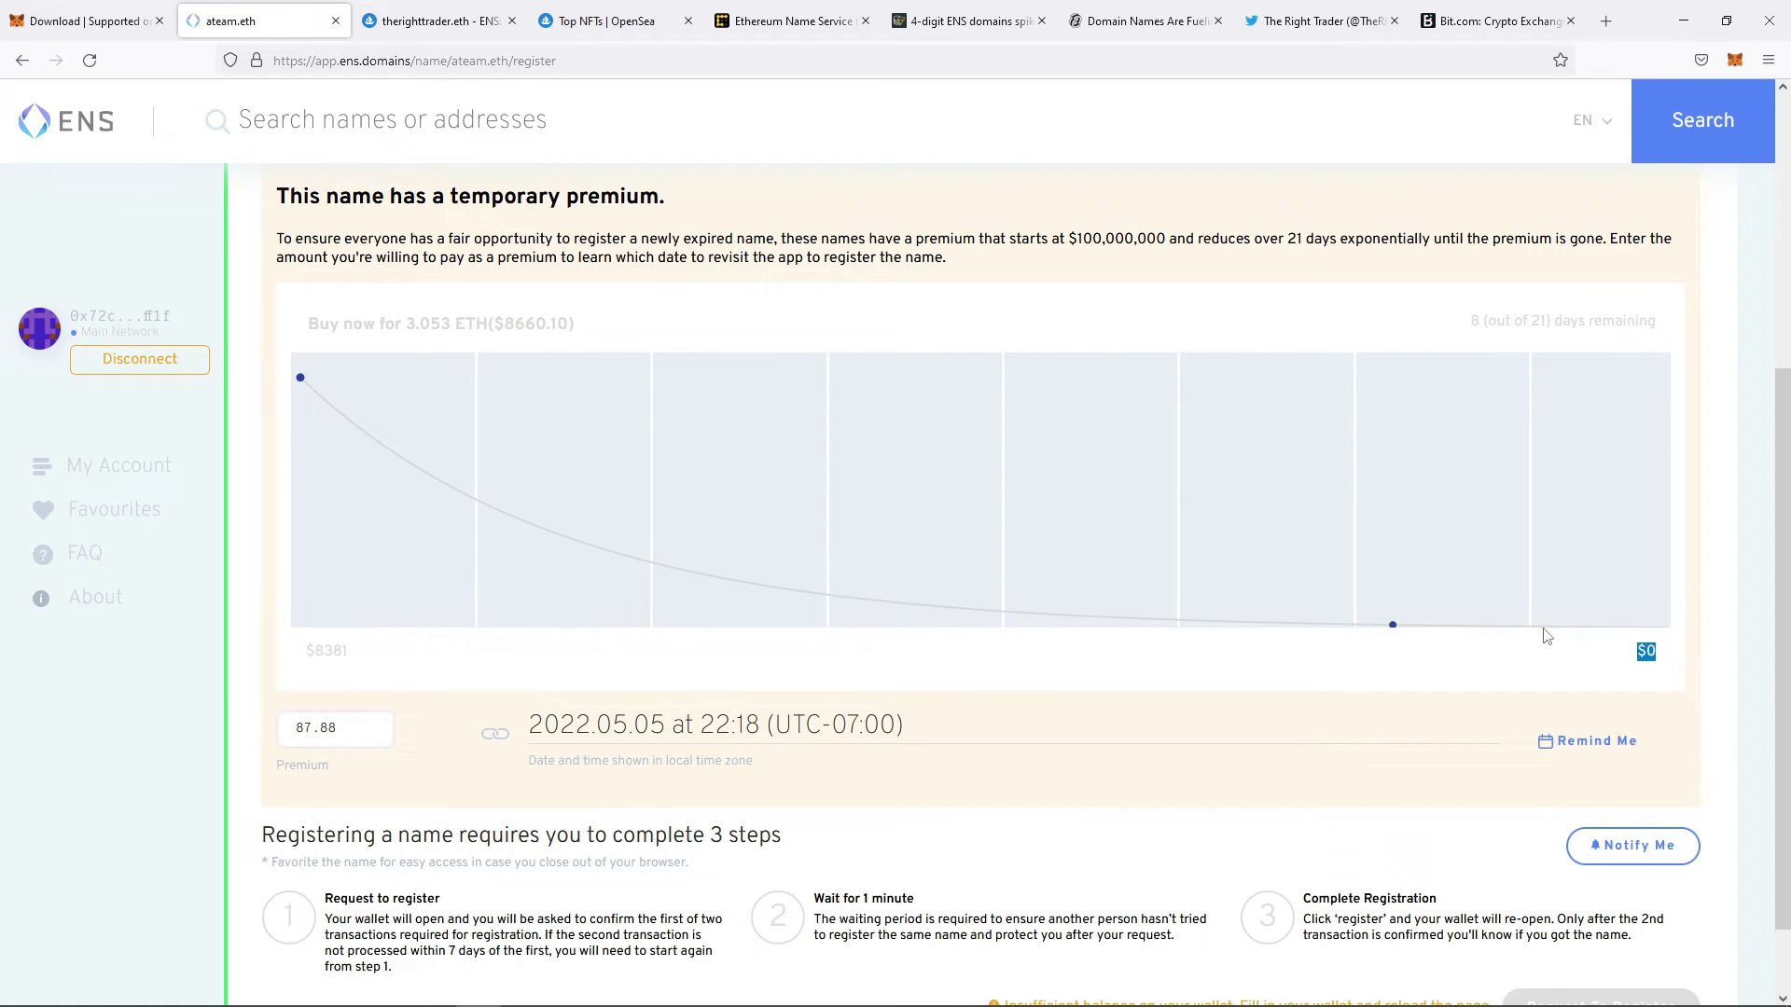
scroll(640, 628, up, 3)
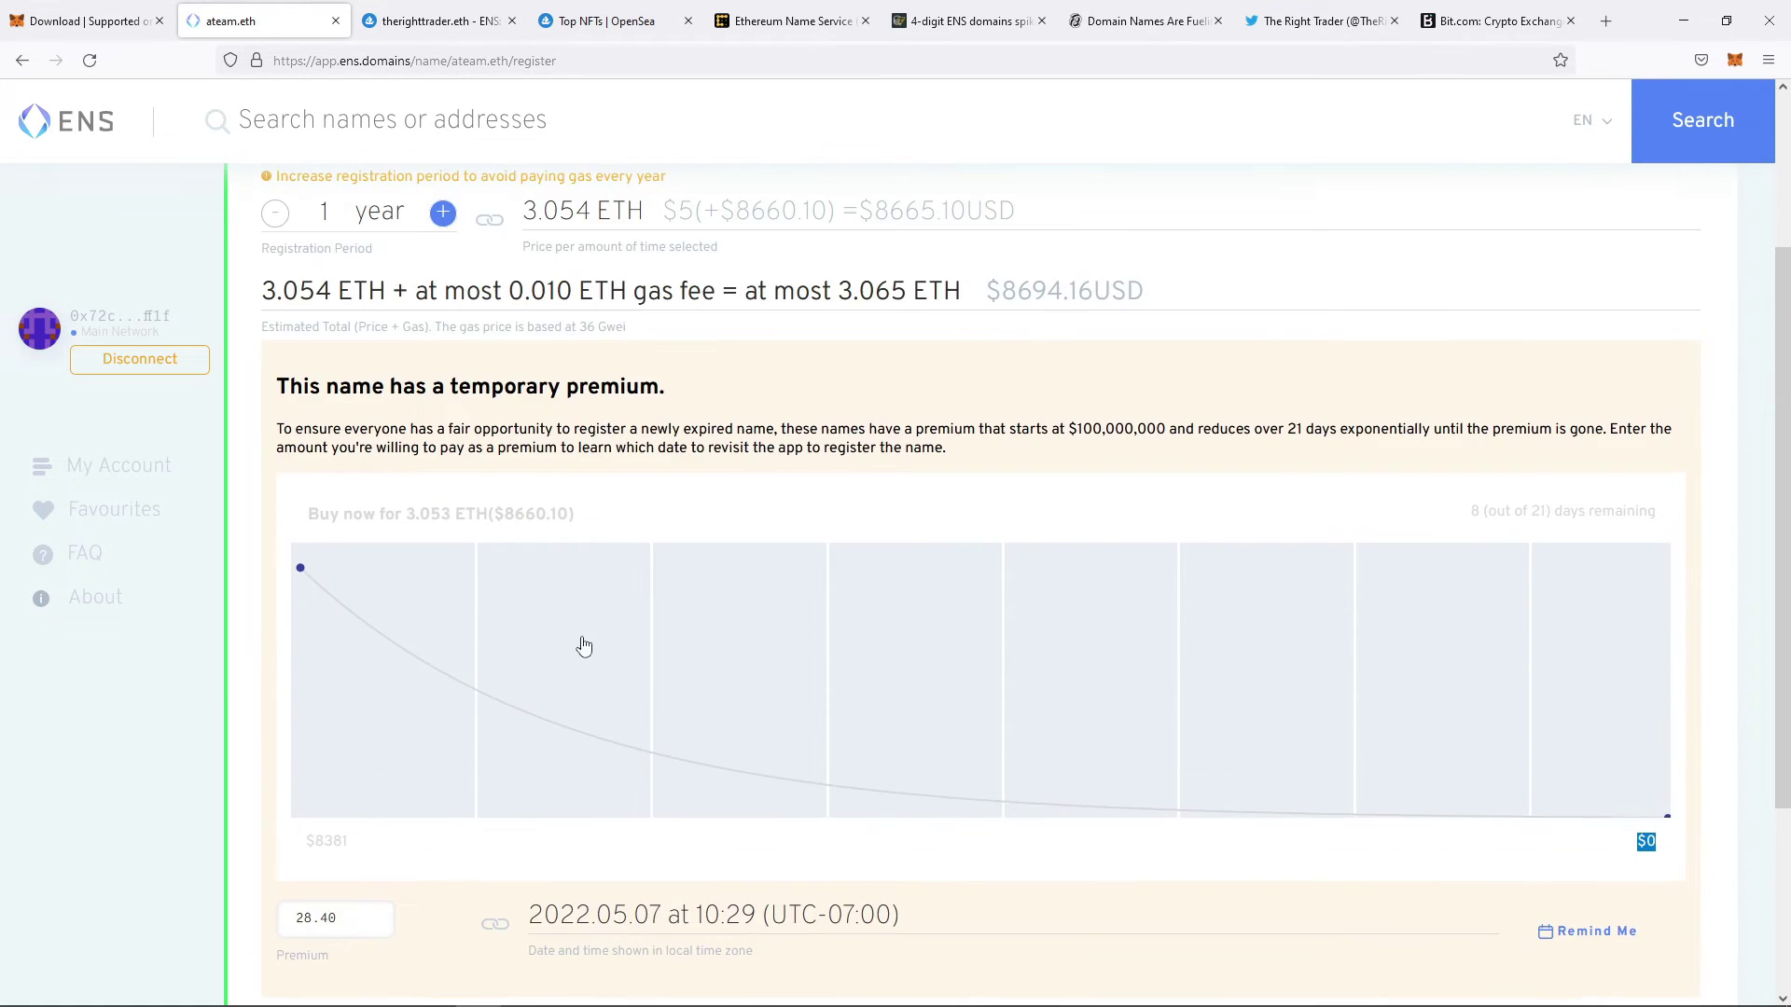
scroll(594, 690, down, 3)
scroll(533, 611, up, 5)
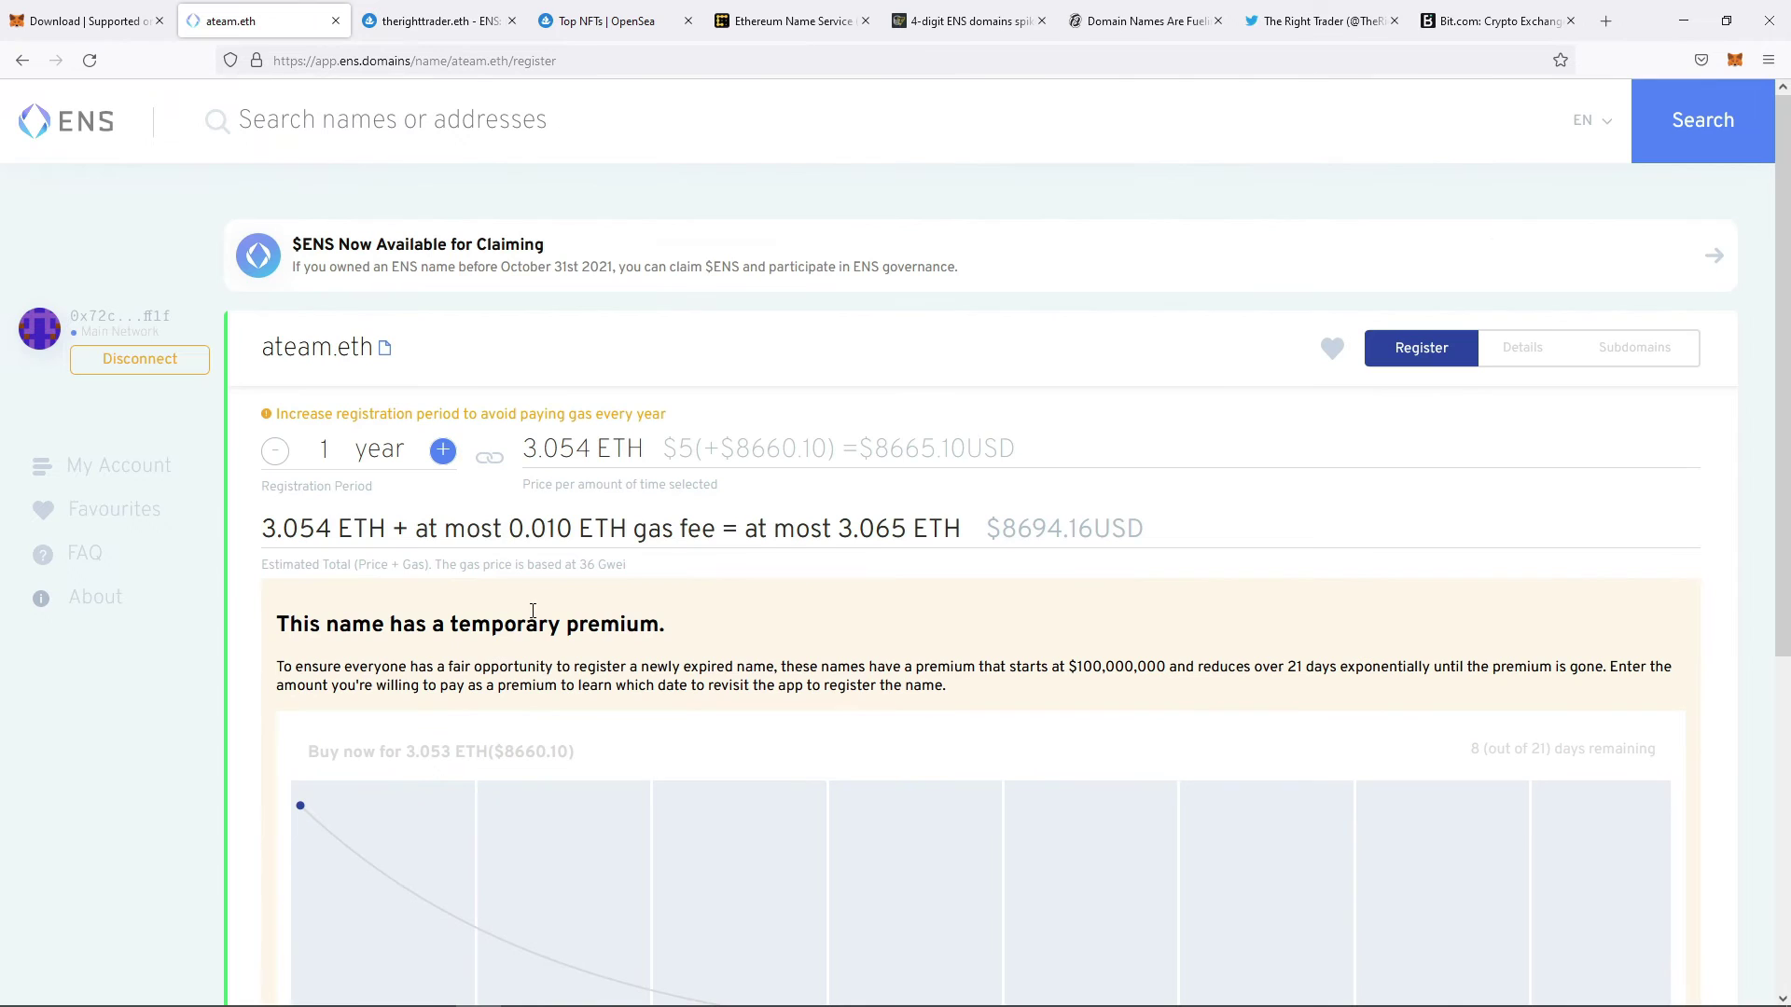
Step: Open the FAQ and highlight the yearly price lines, including $5 for 5+ characters
click(89, 553)
scroll(373, 455, down, 5)
scroll(371, 457, up, 1)
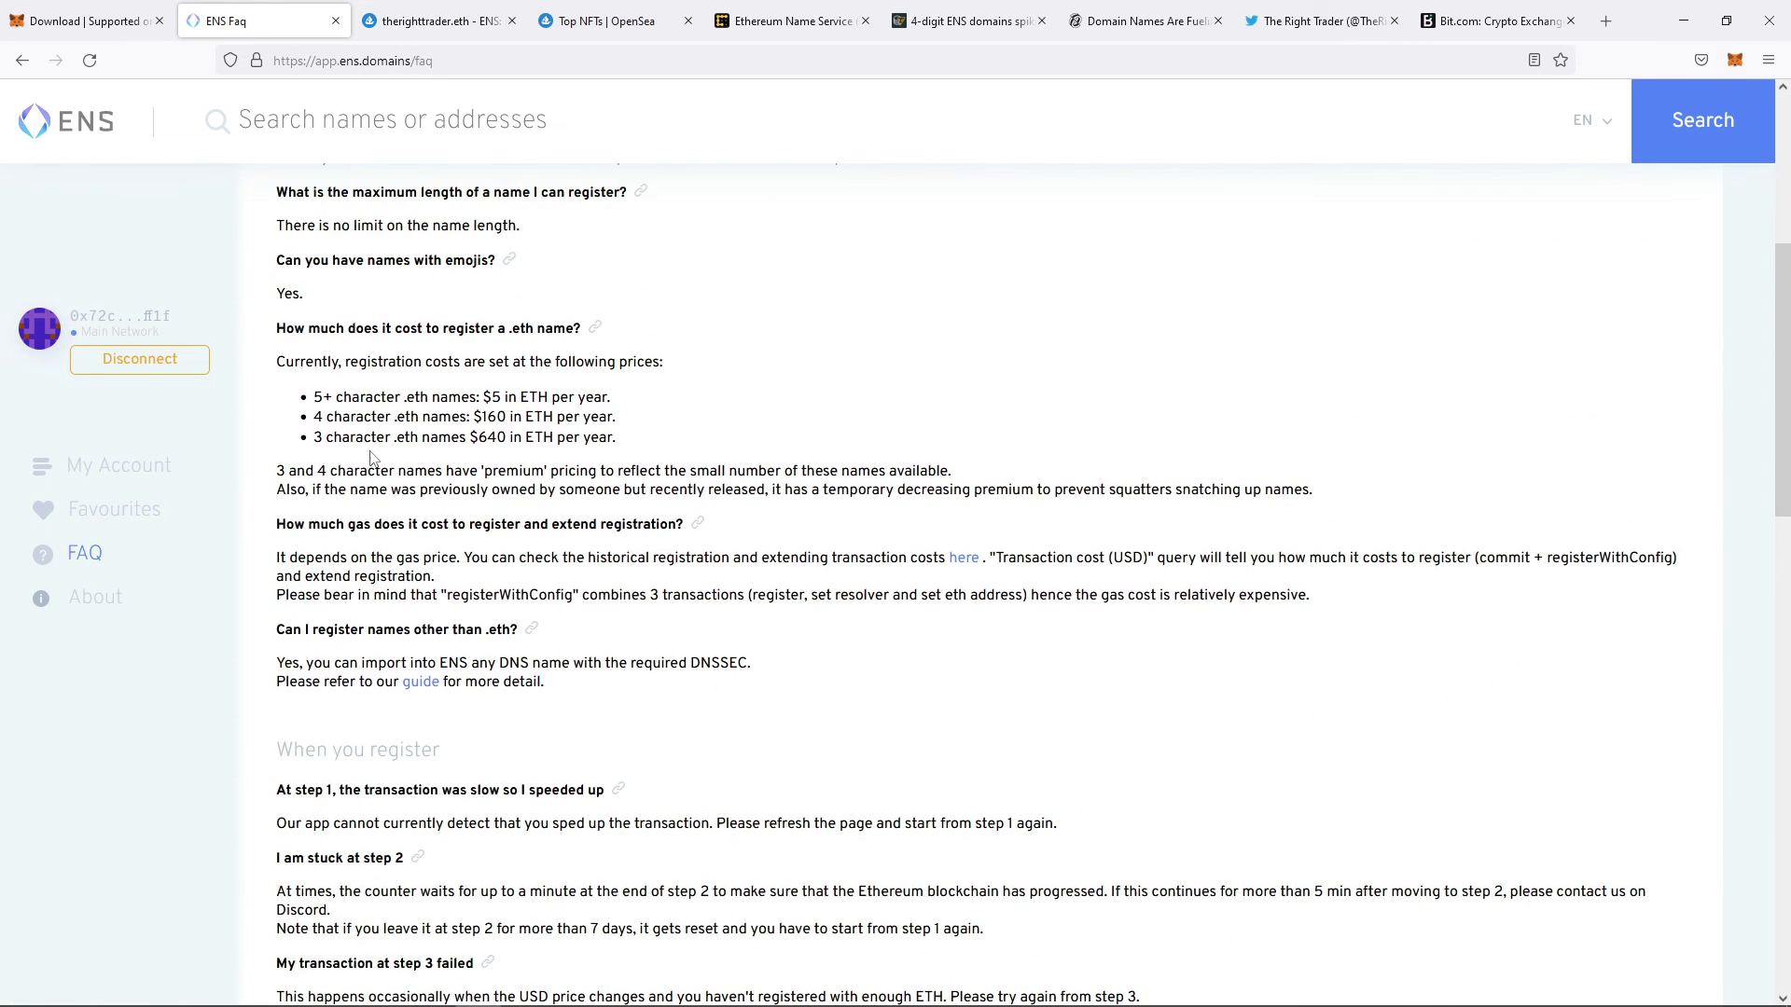
drag(322, 396, 624, 446)
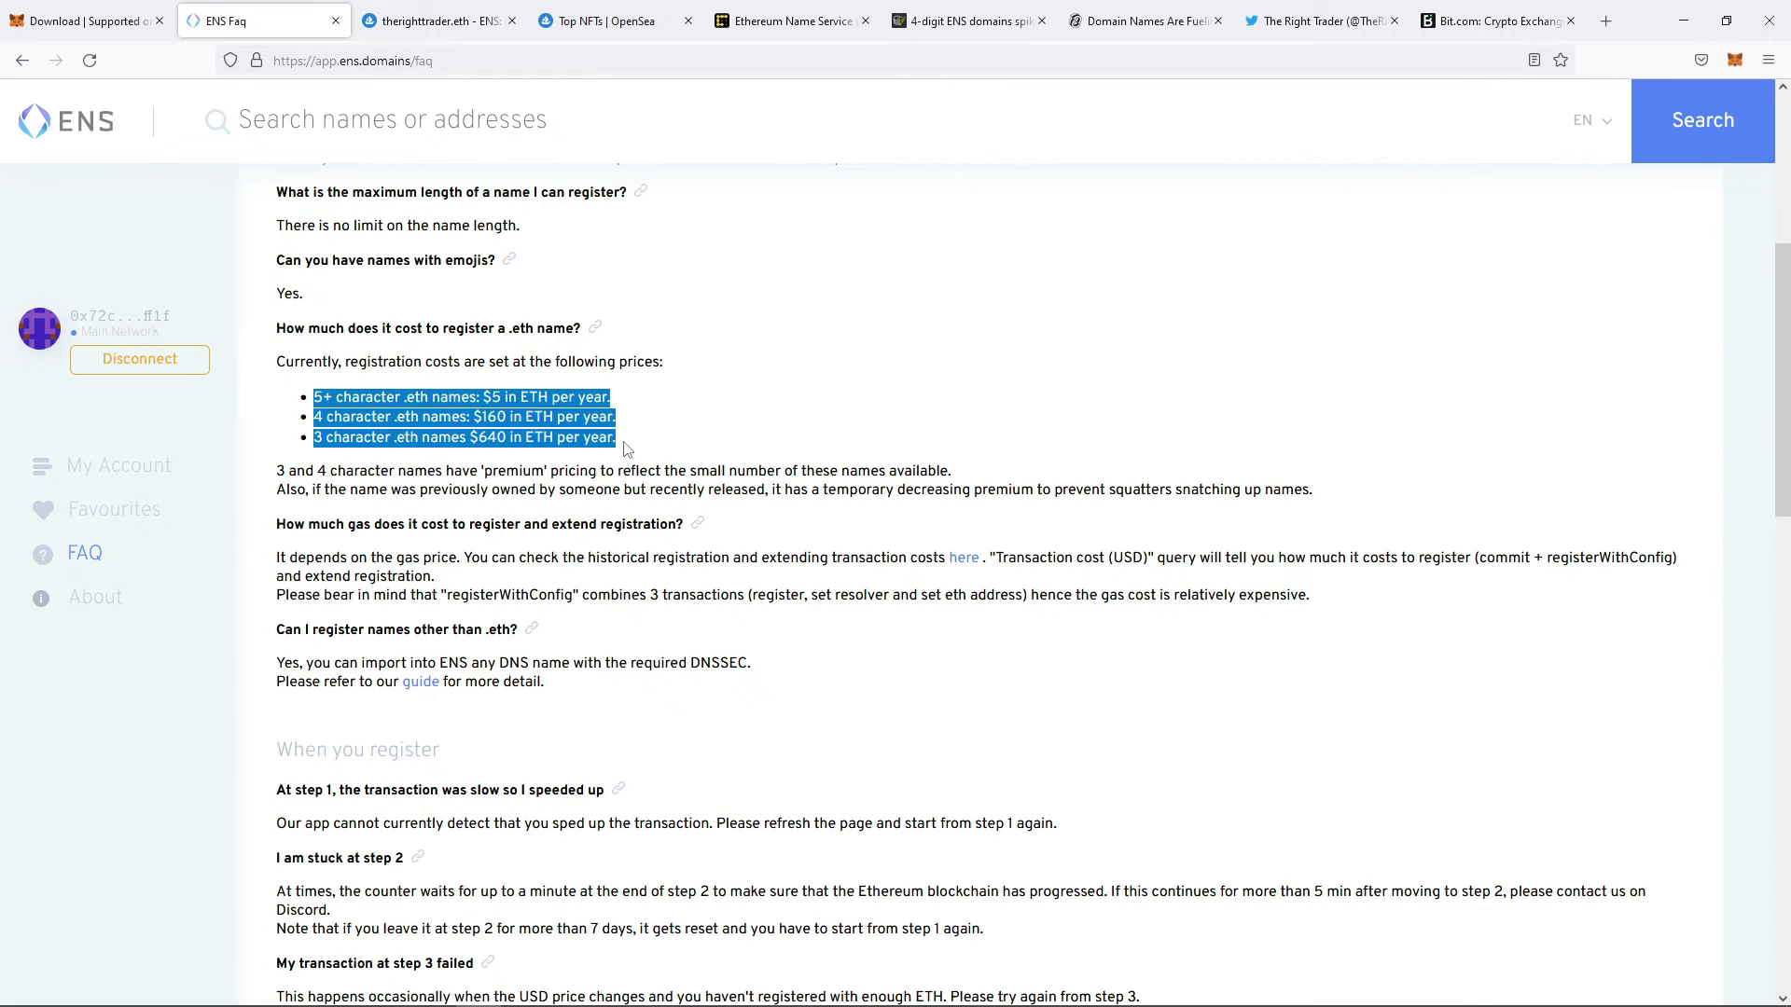
click(455, 437)
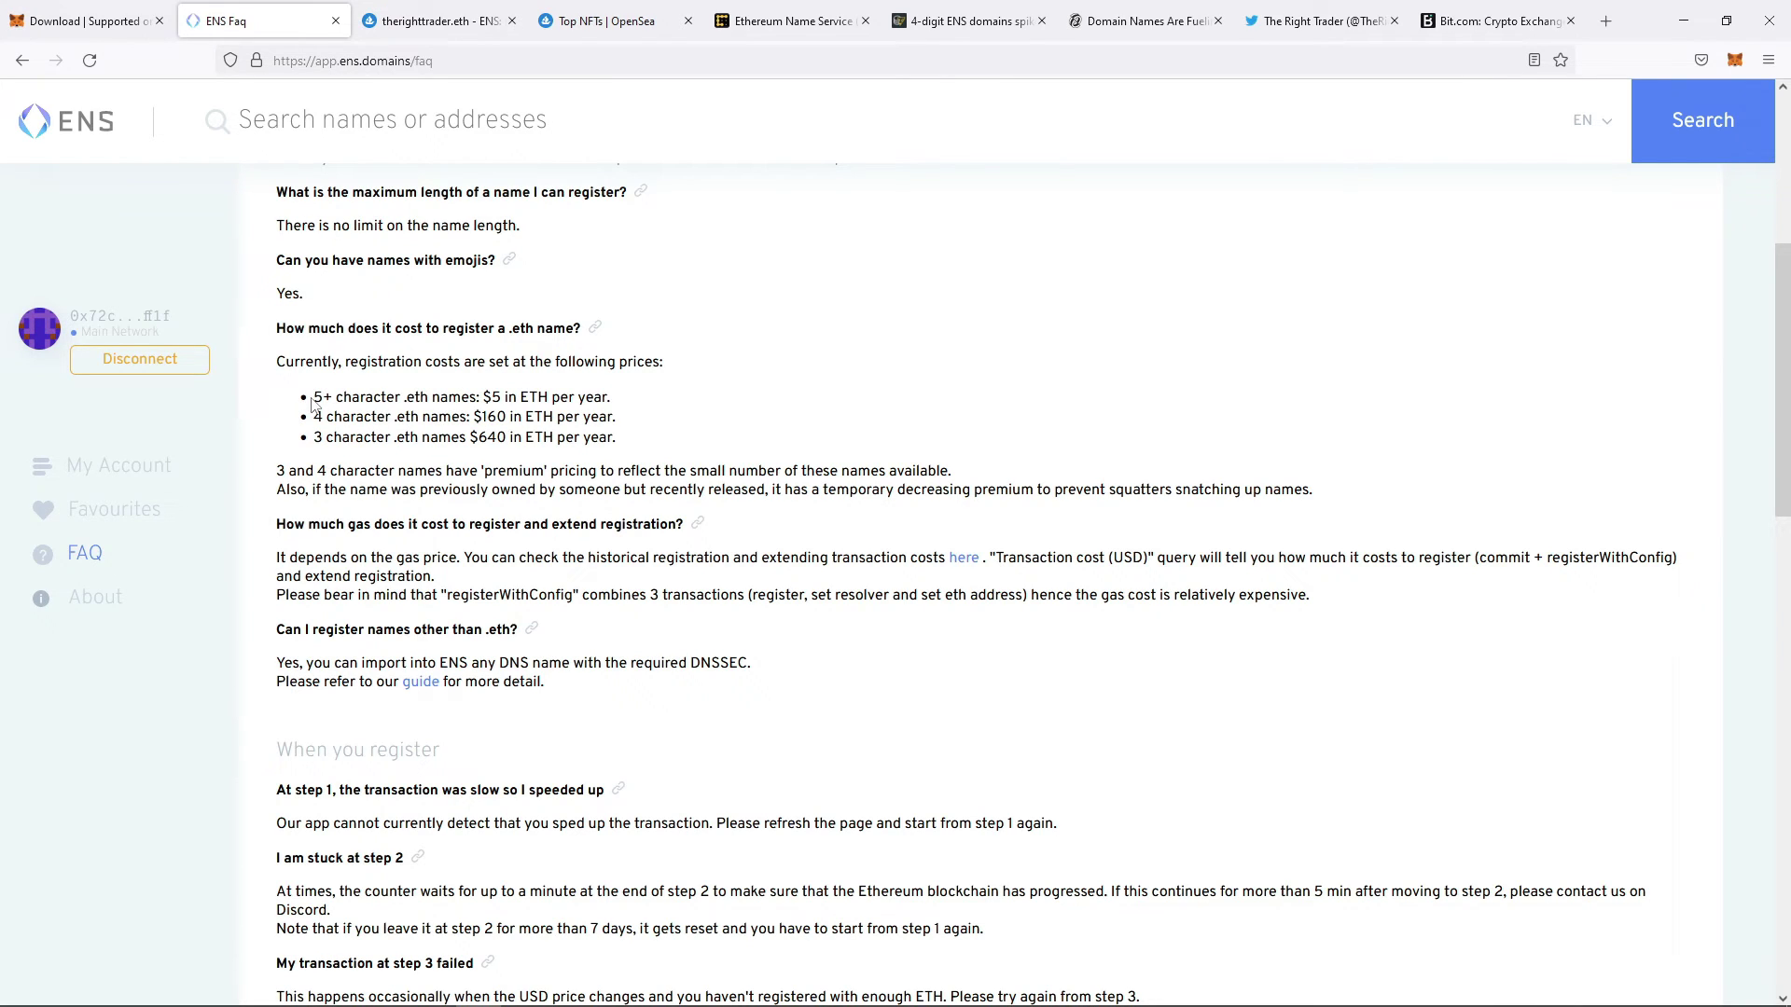
drag(412, 399, 602, 399)
click(488, 401)
drag(479, 397, 602, 399)
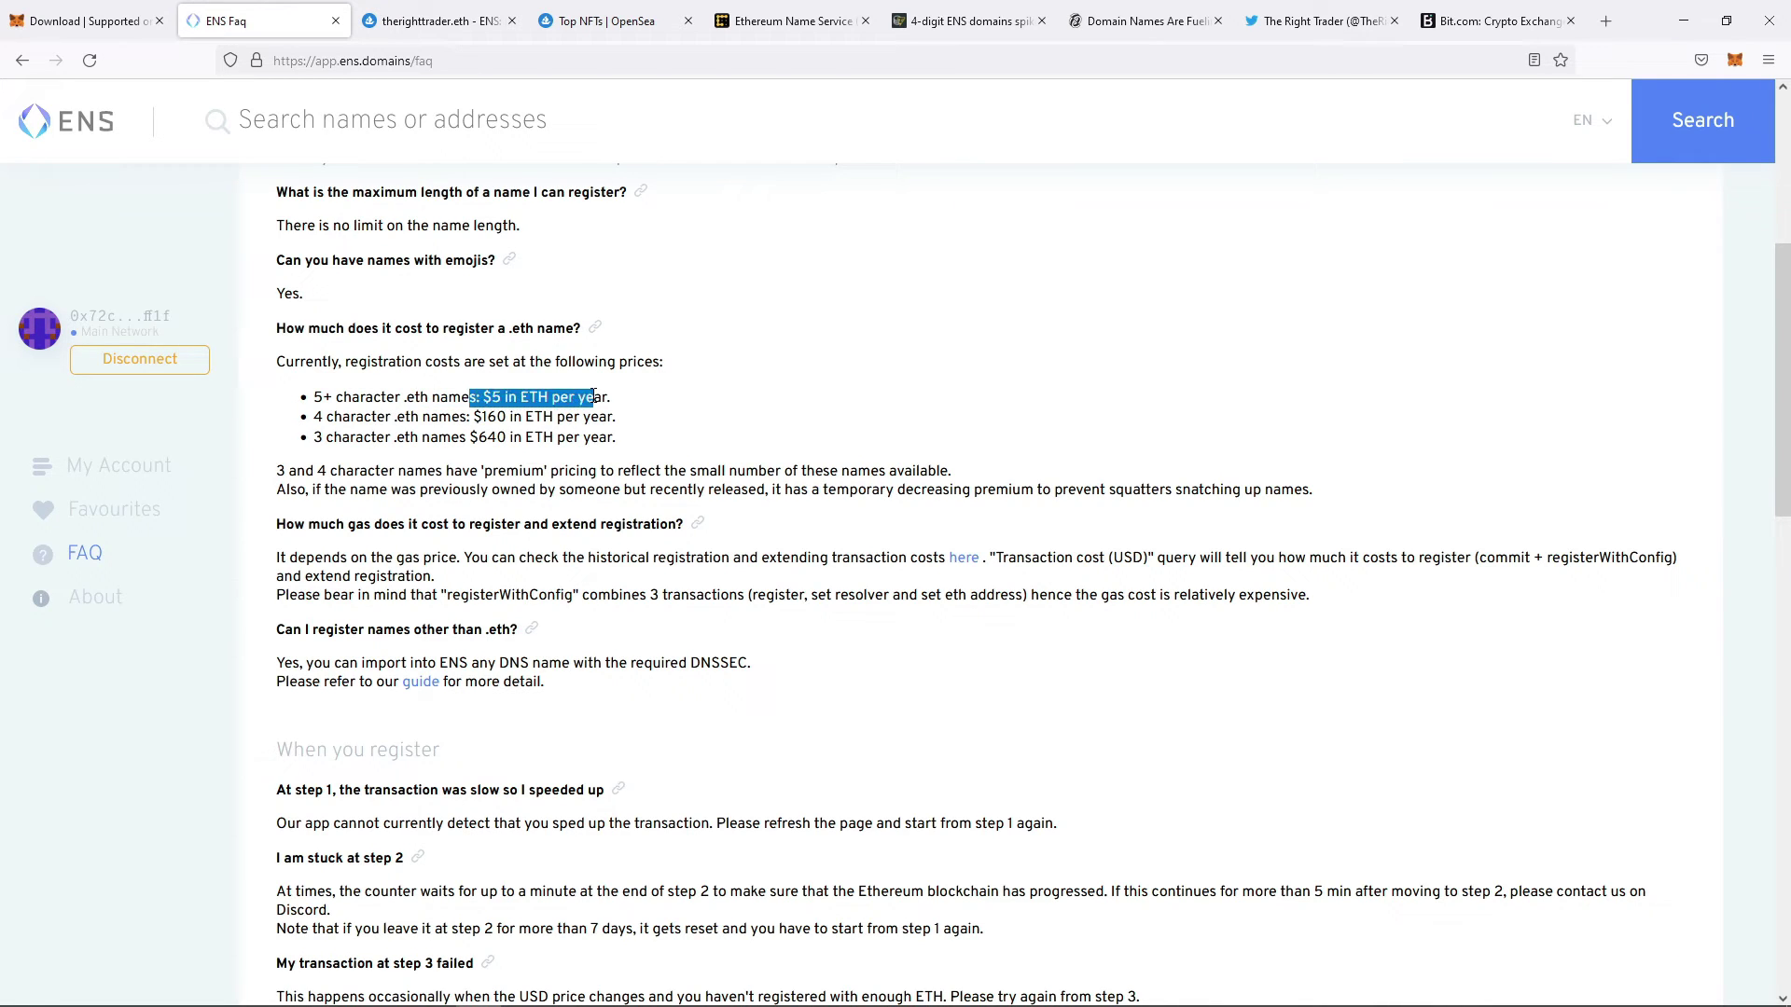
click(601, 399)
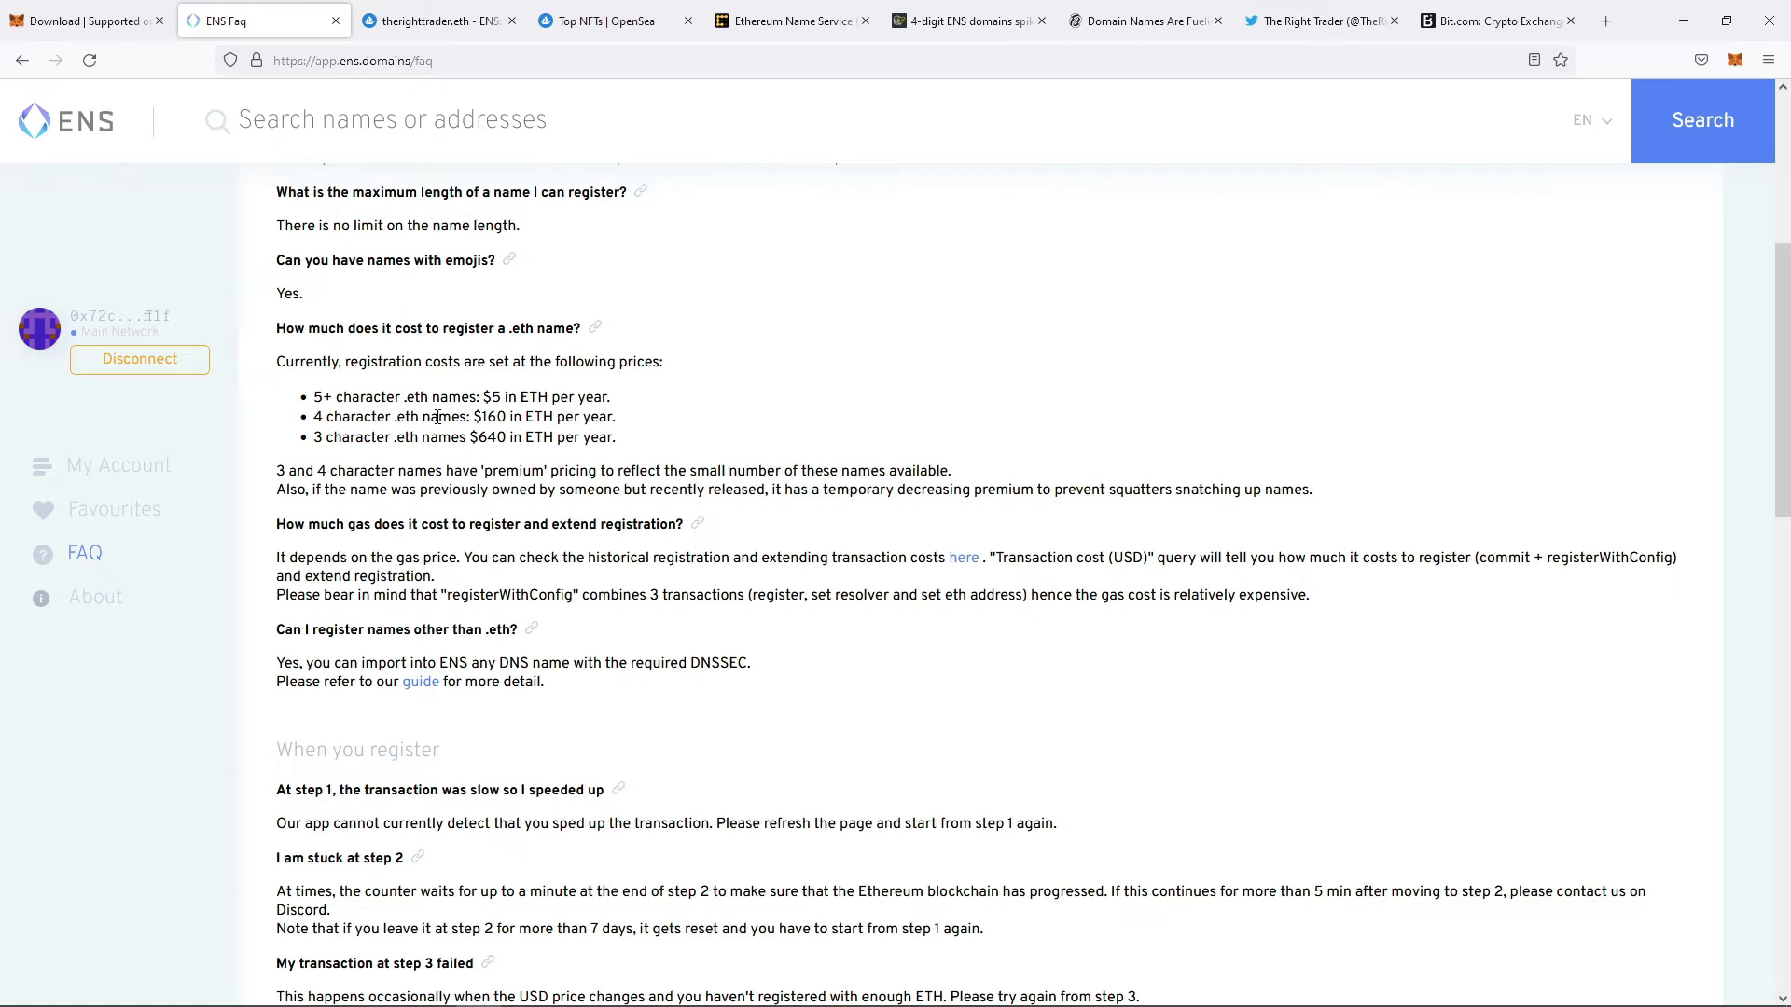
Step: Highlight the $160 four-character and $640 three-character yearly prices
drag(342, 416, 559, 418)
click(512, 418)
click(550, 418)
drag(318, 440, 592, 436)
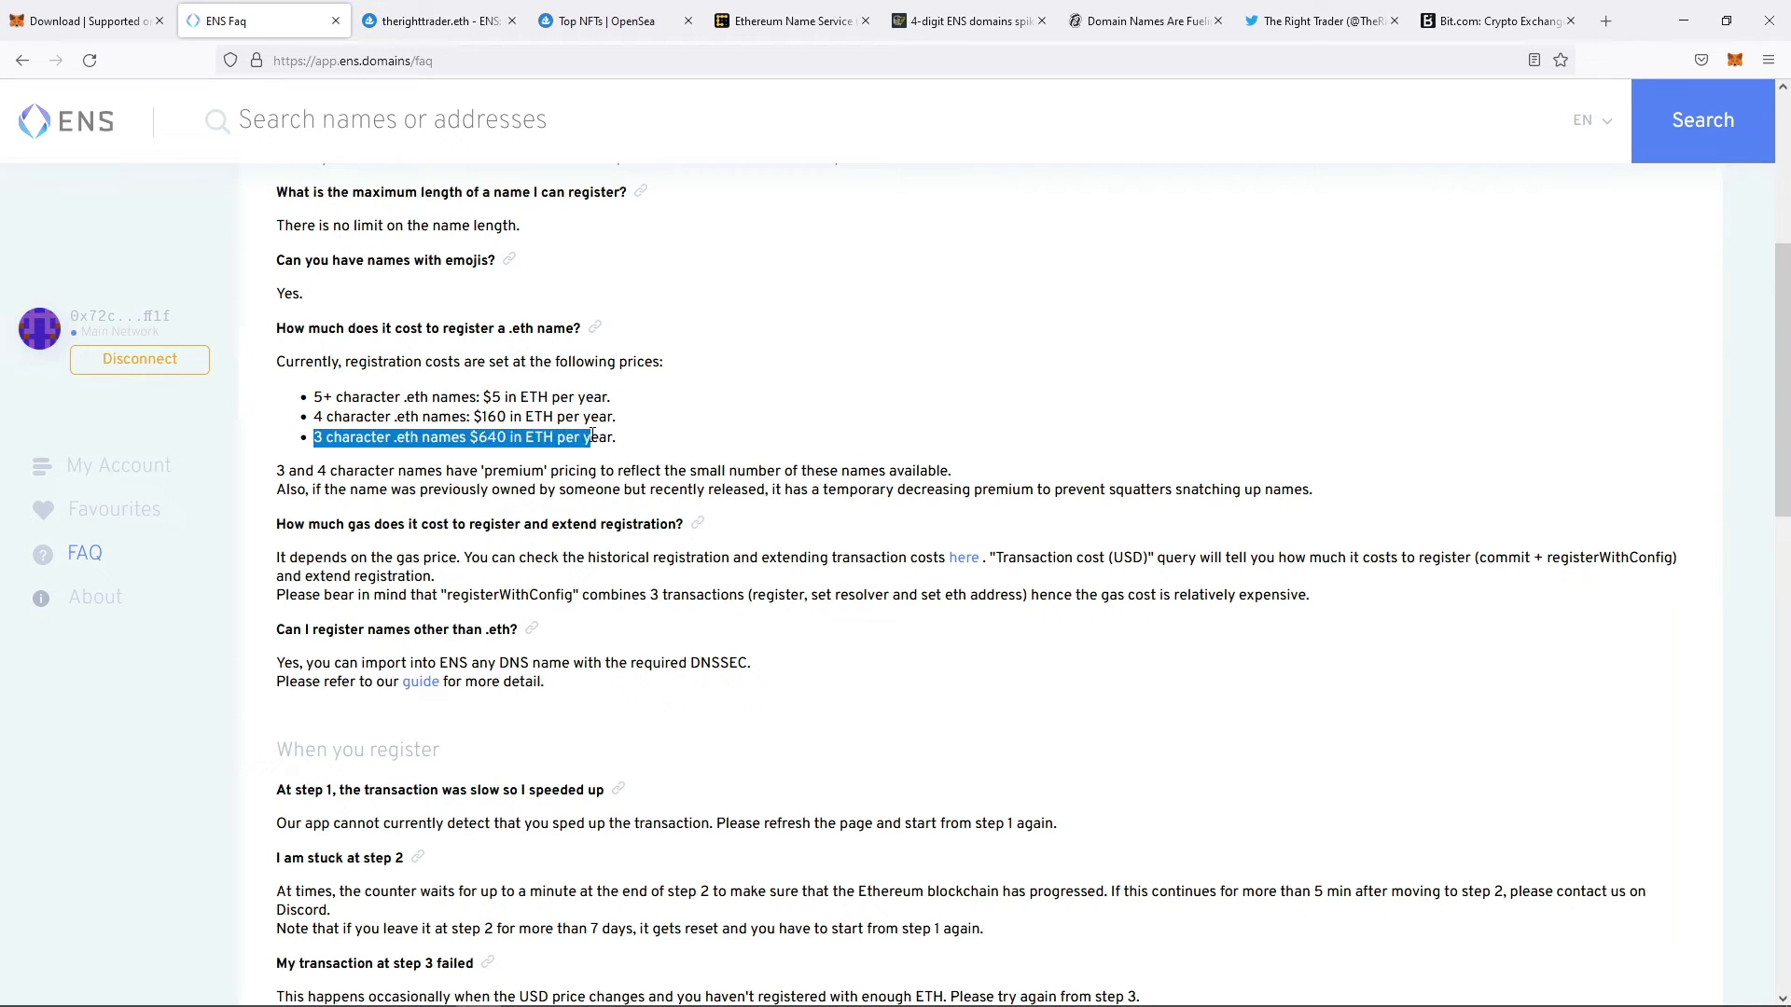
click(460, 442)
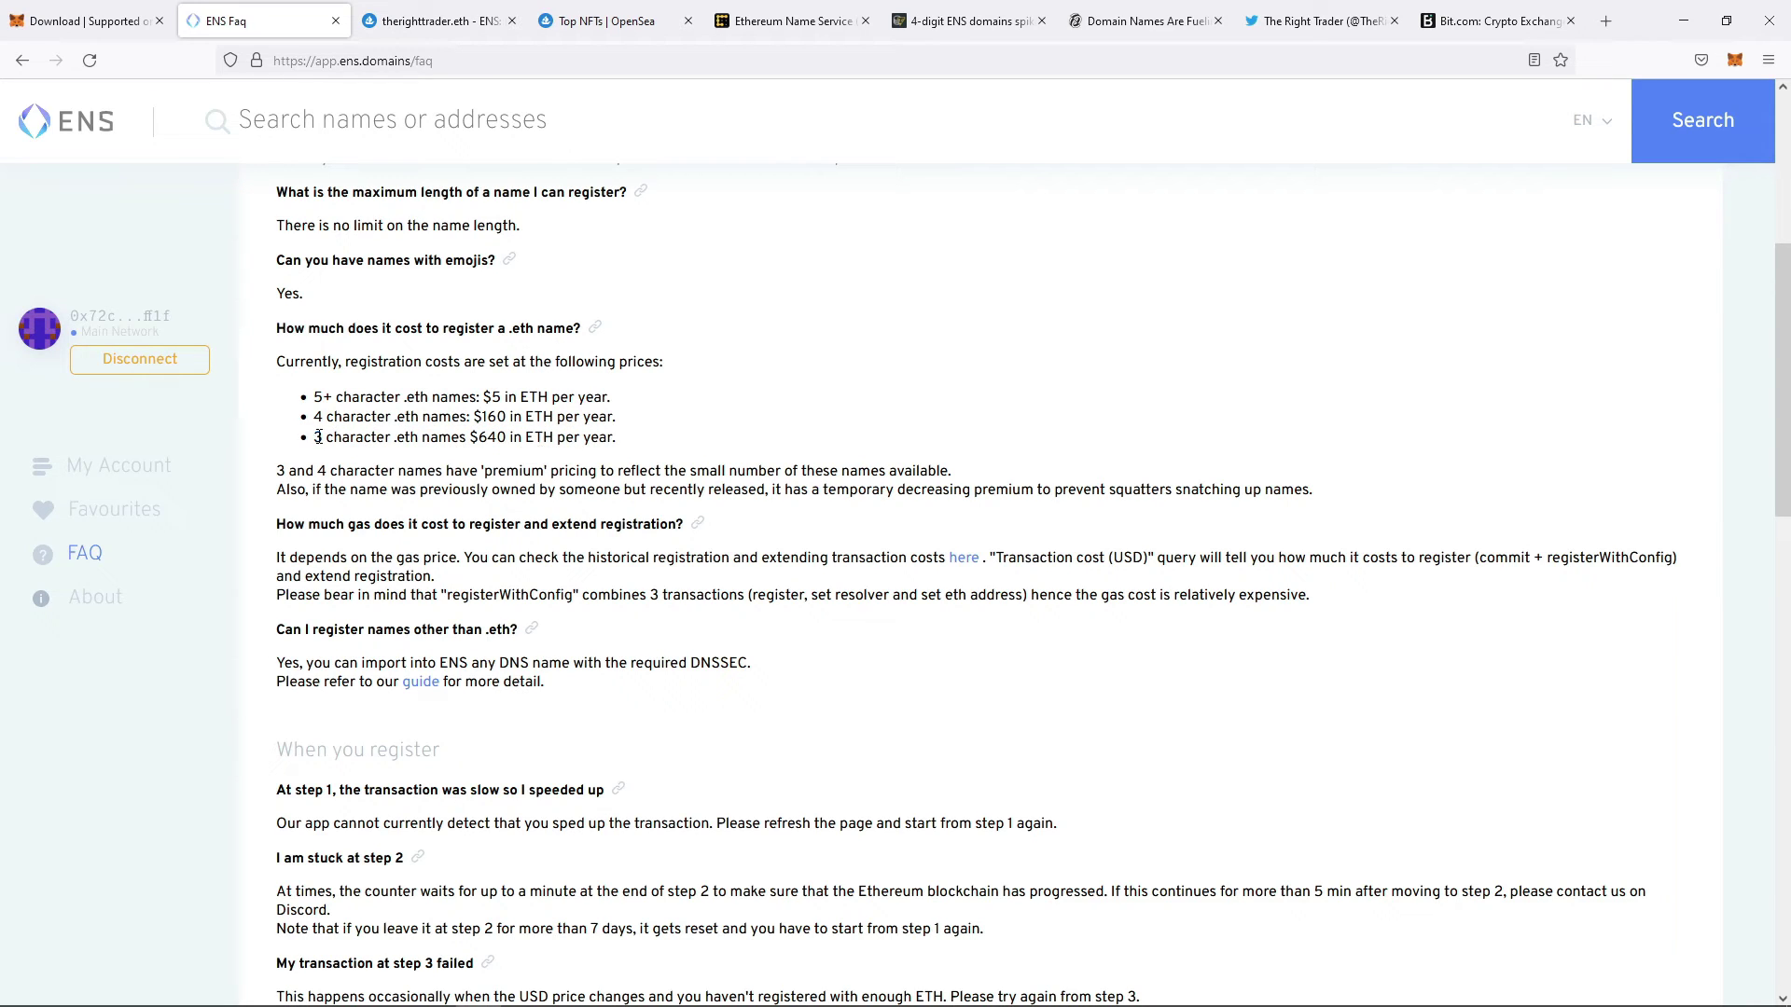
drag(318, 437, 606, 439)
click(481, 444)
Step: Search ENS Manager for the names '12' and '1'
click(545, 130)
text(12)
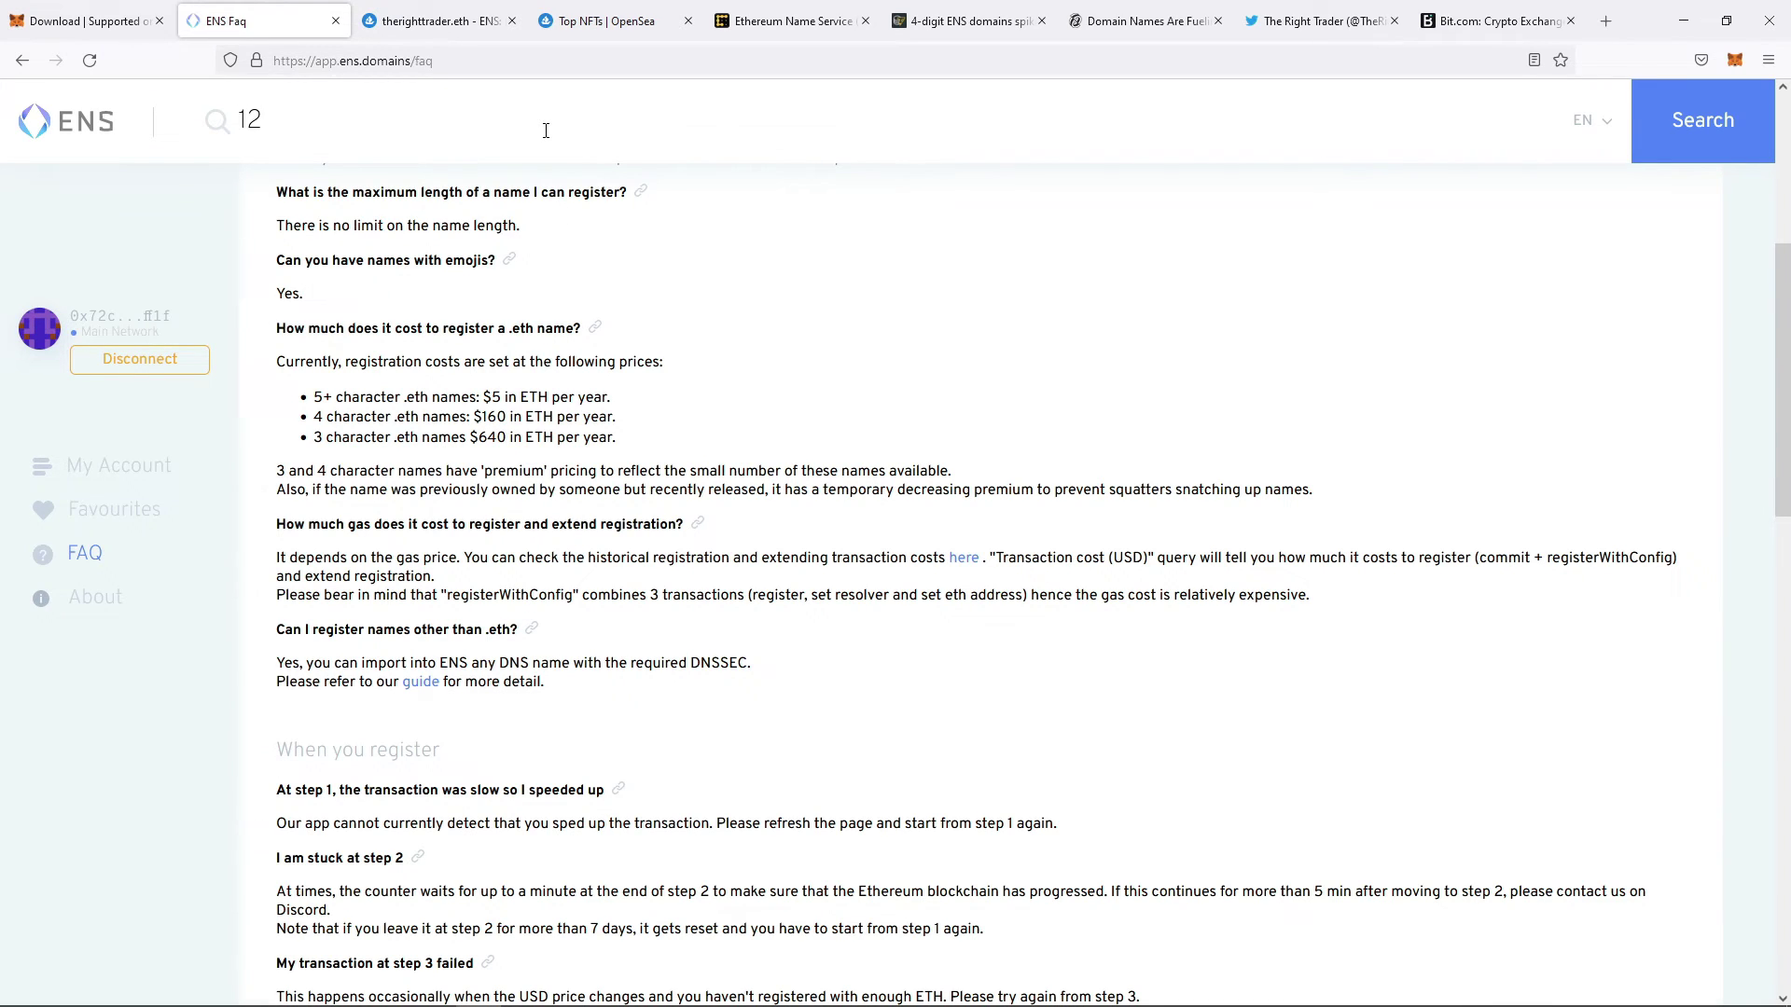
key(Return)
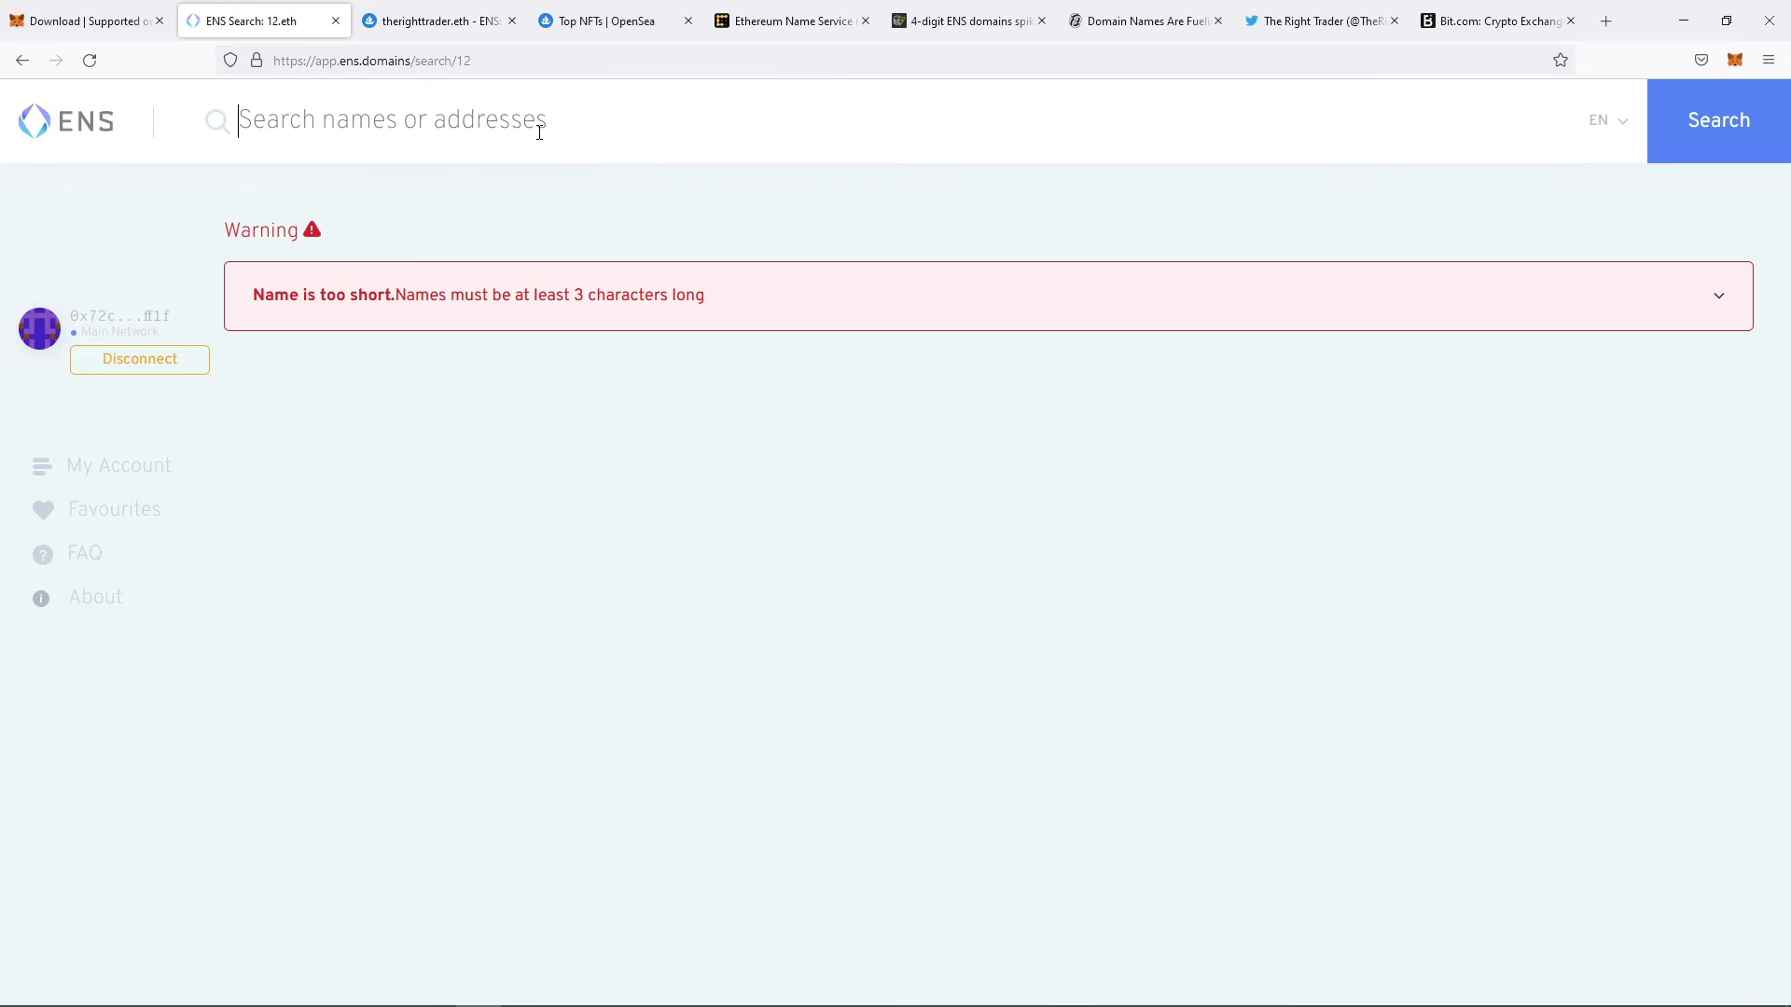
text(1)
key(Return)
Step: Read the 3-character minimum in the too-short warning, then go to the therighttrader.eth OpenSea tab
drag(572, 297, 663, 311)
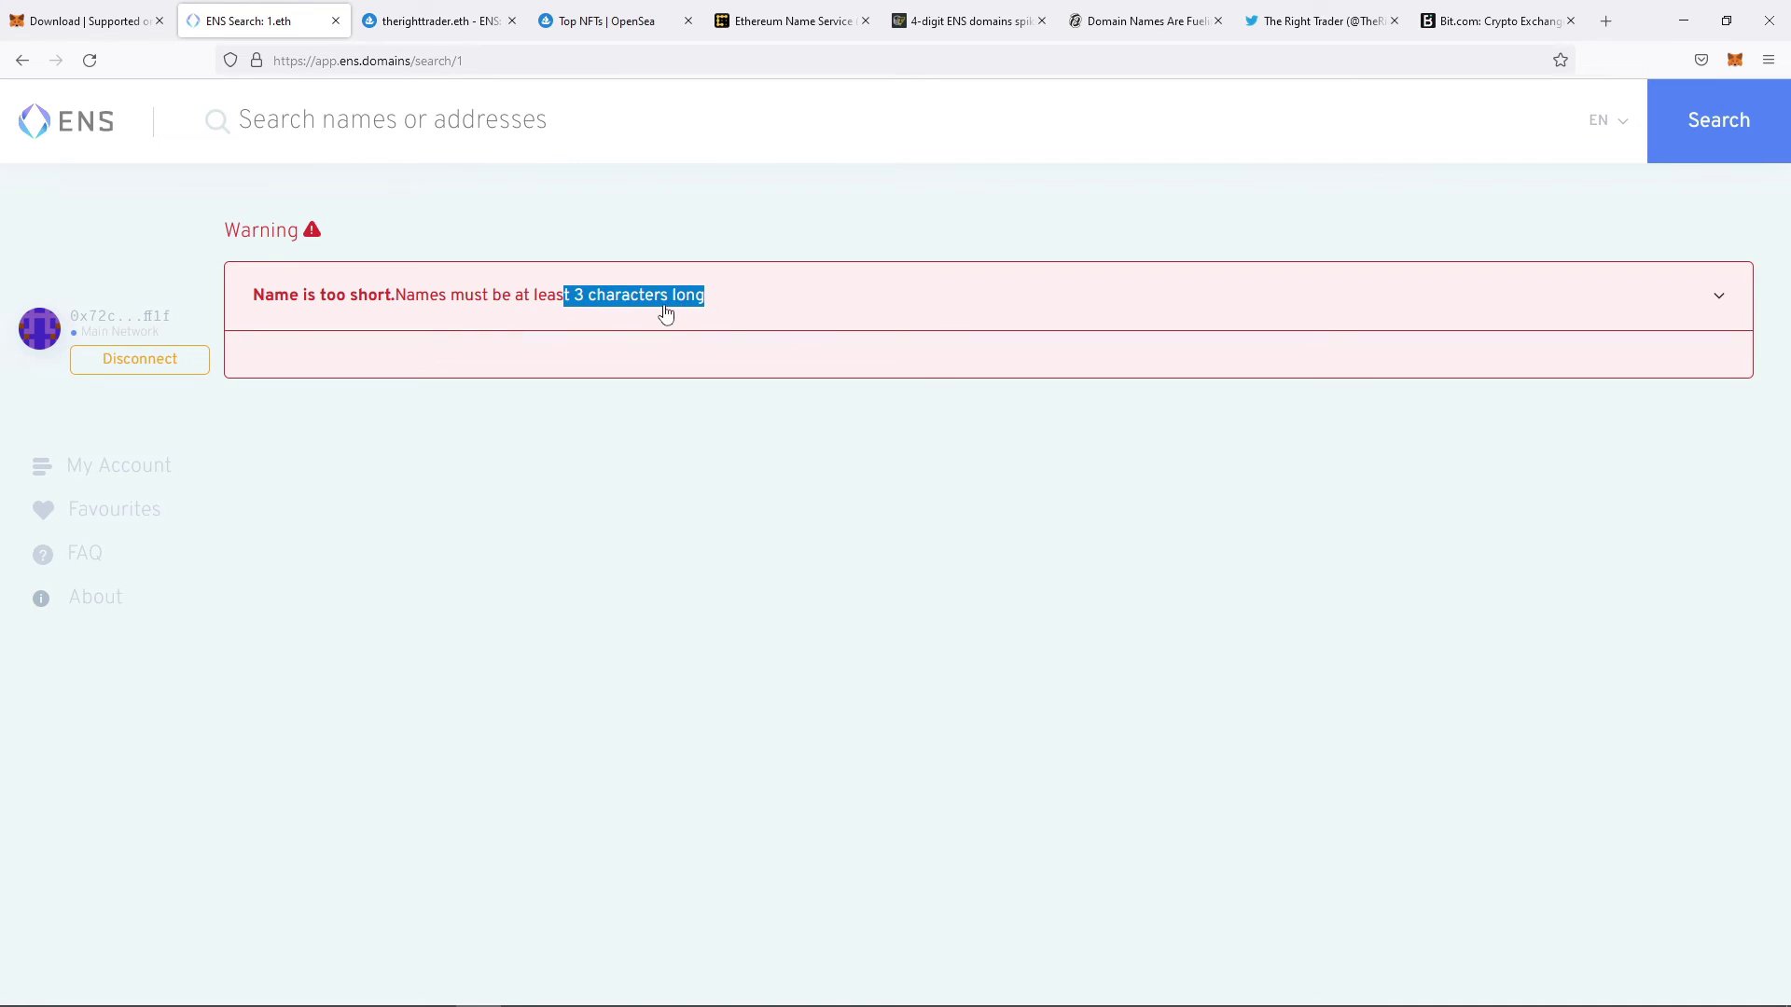
click(644, 311)
drag(550, 308, 699, 304)
click(700, 304)
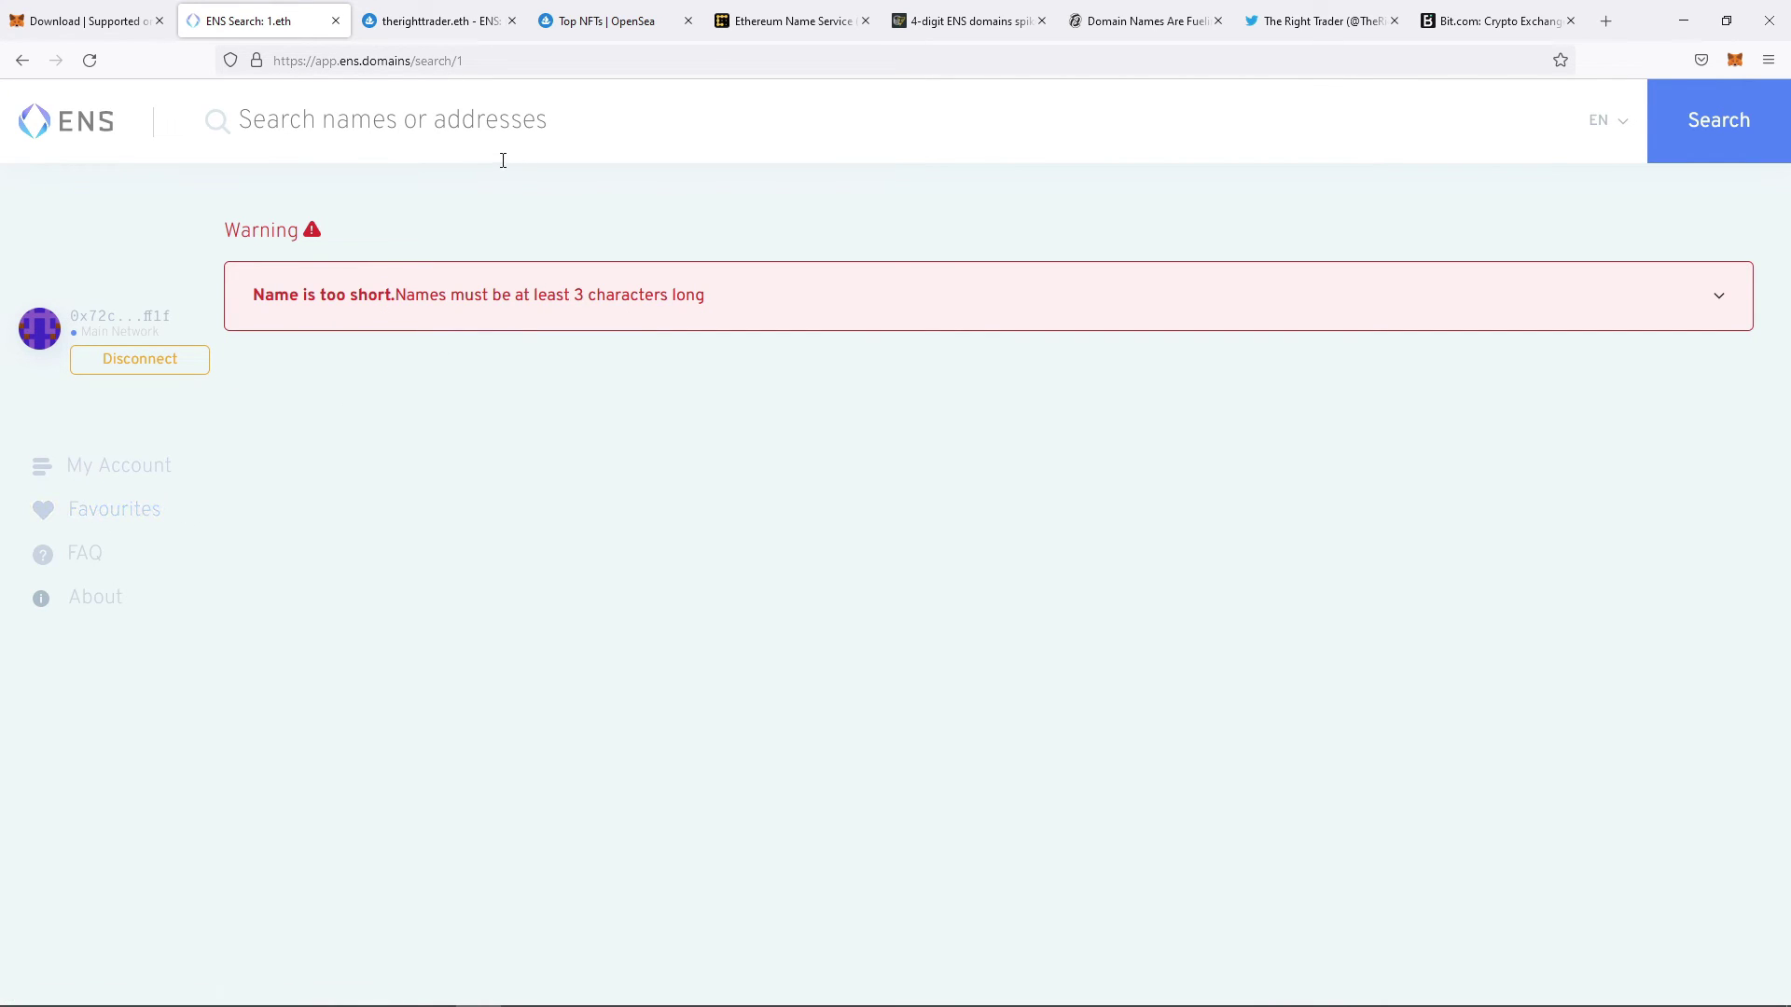
click(439, 23)
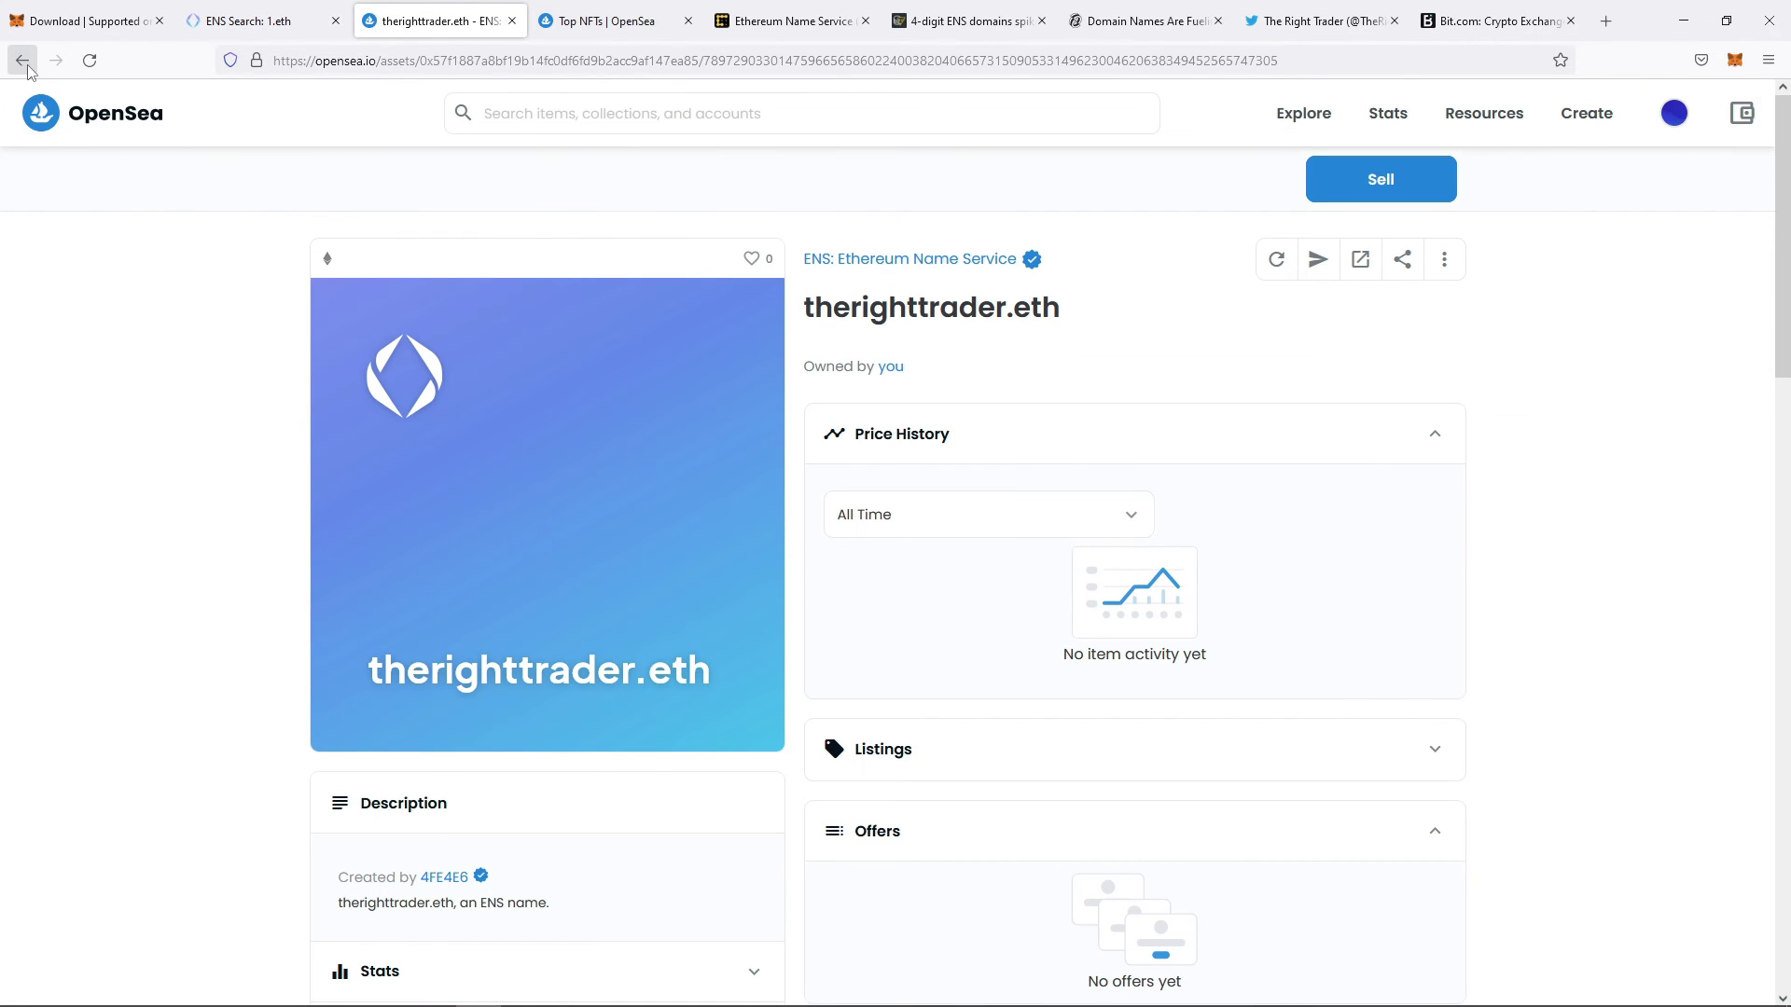
Step: Open the ENS: Ethereum Name Service collection from the therighttrader.eth asset page
click(926, 264)
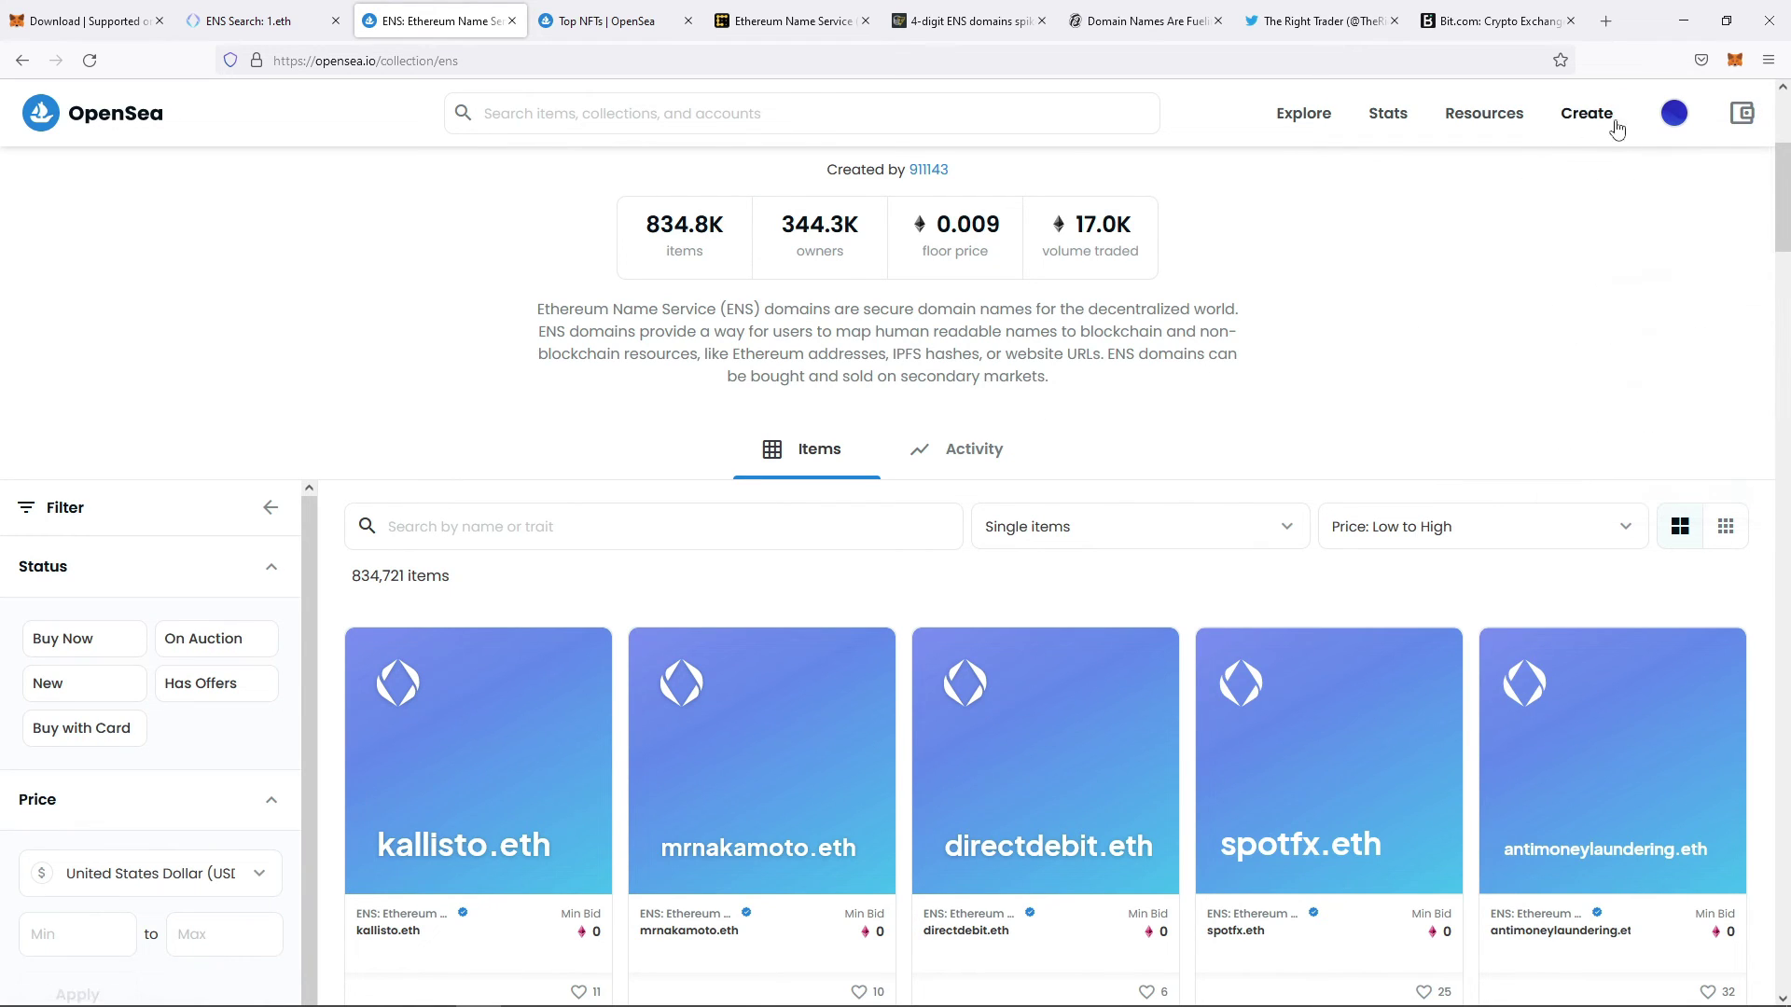
mouse_move(1674, 113)
Step: Return to ENS Manager and view My Account's list of owned names
click(295, 21)
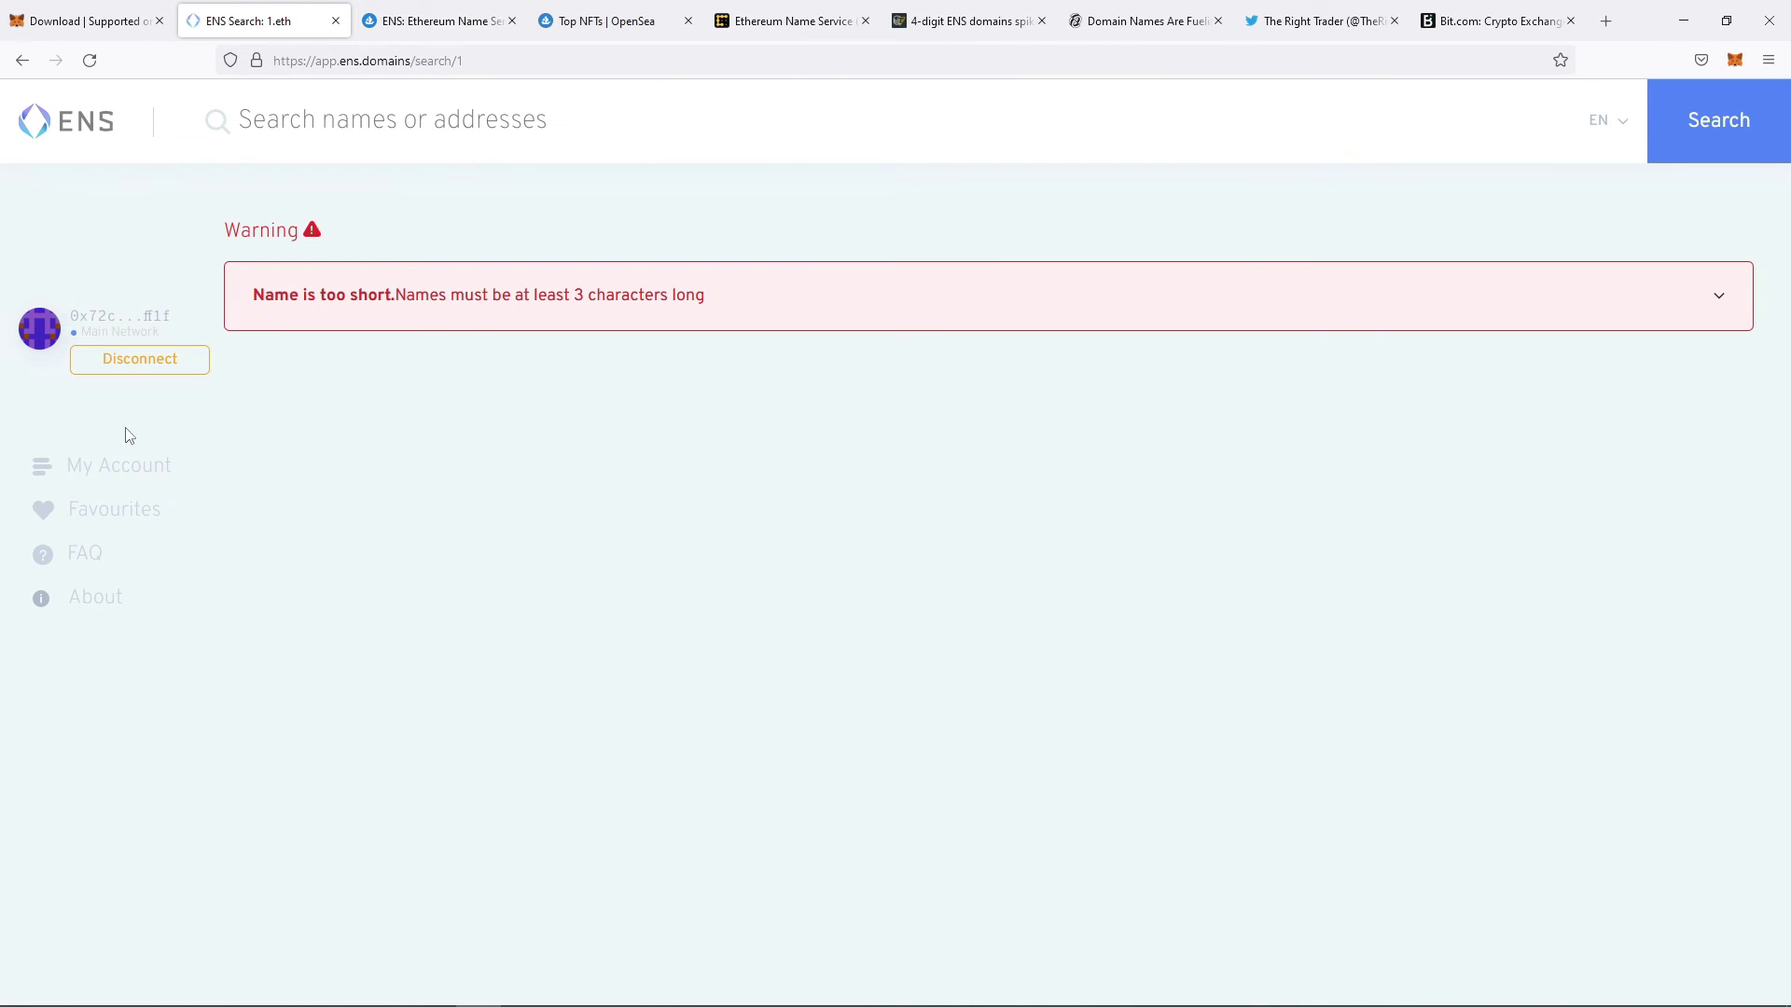
click(125, 477)
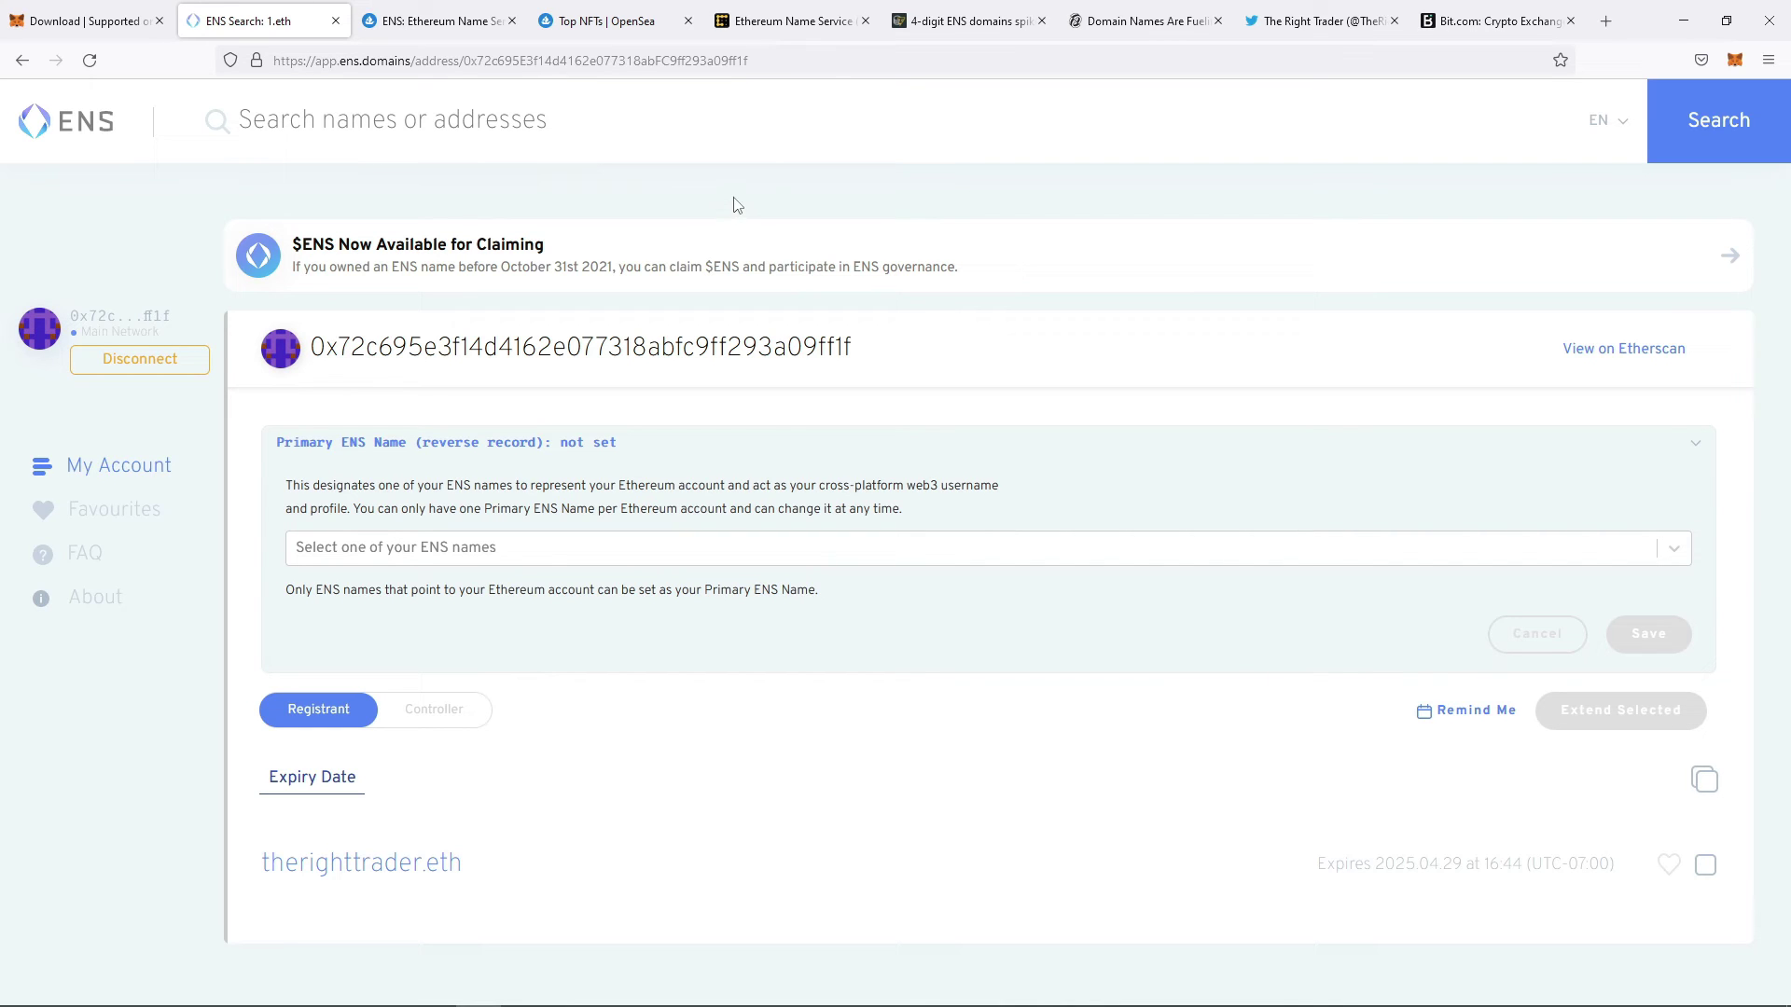
Step: Read the CoinDesk ENS trade-volume article, highlighting the three- and four-digit domains phrase
click(608, 23)
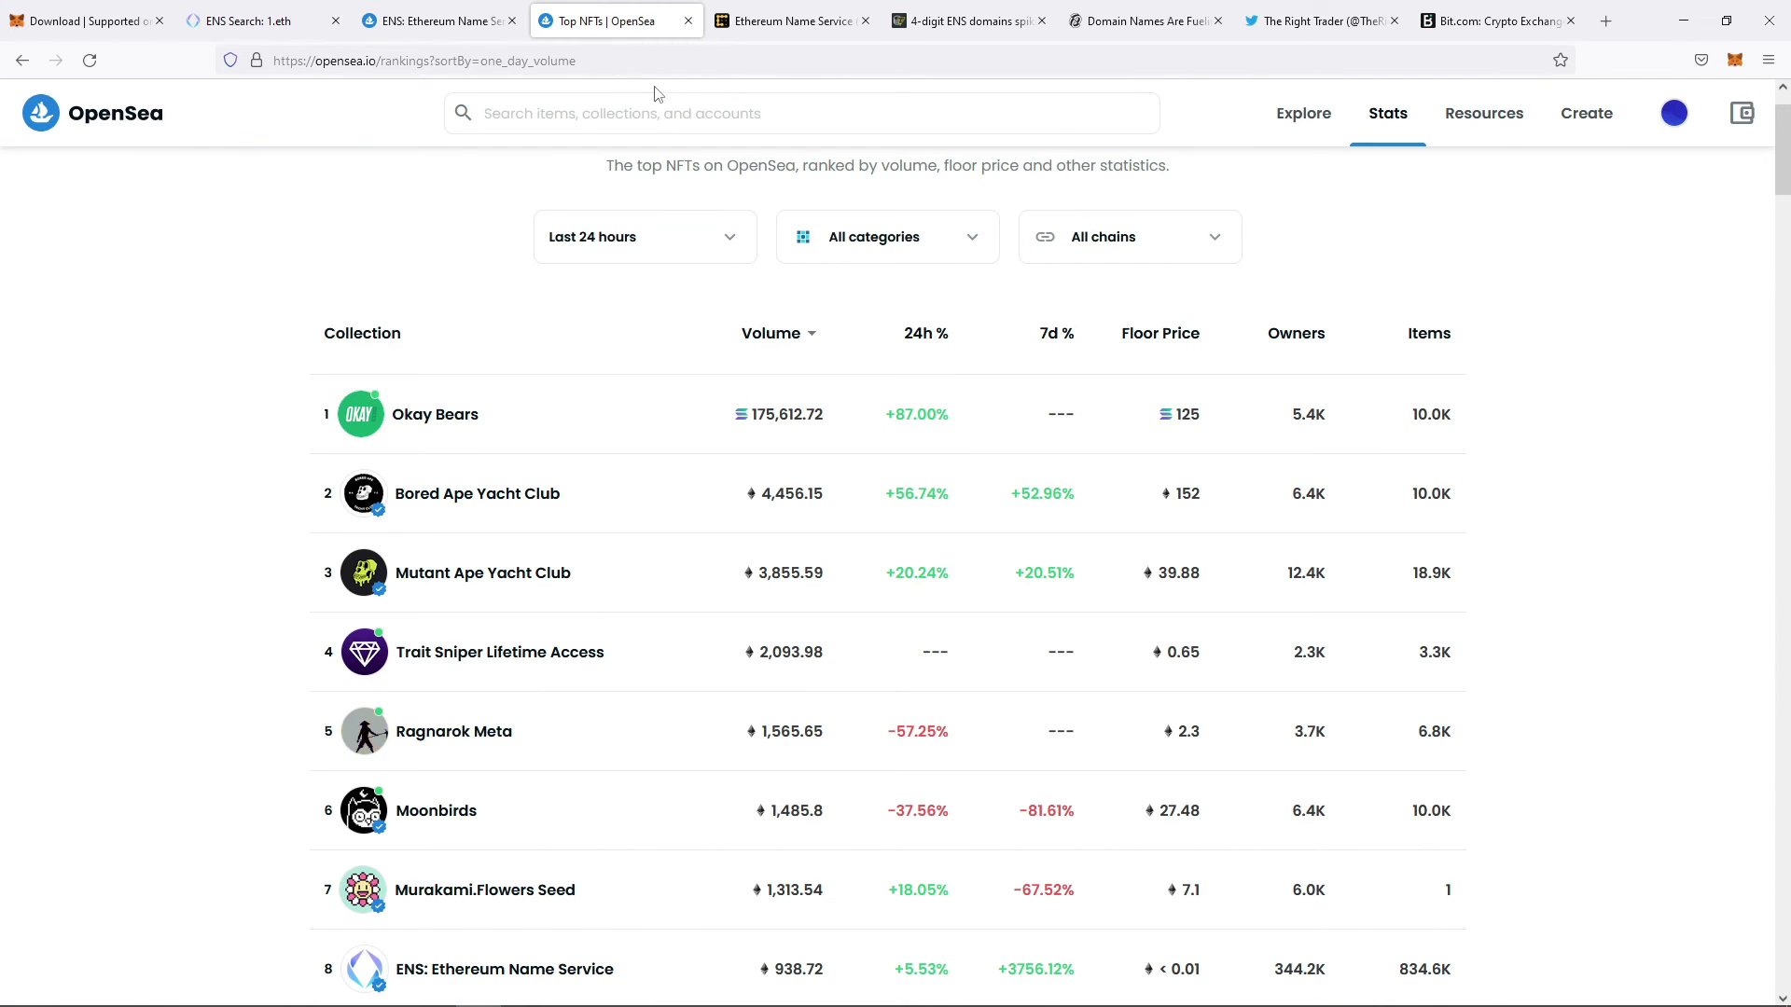
click(814, 20)
scroll(923, 422, down, 3)
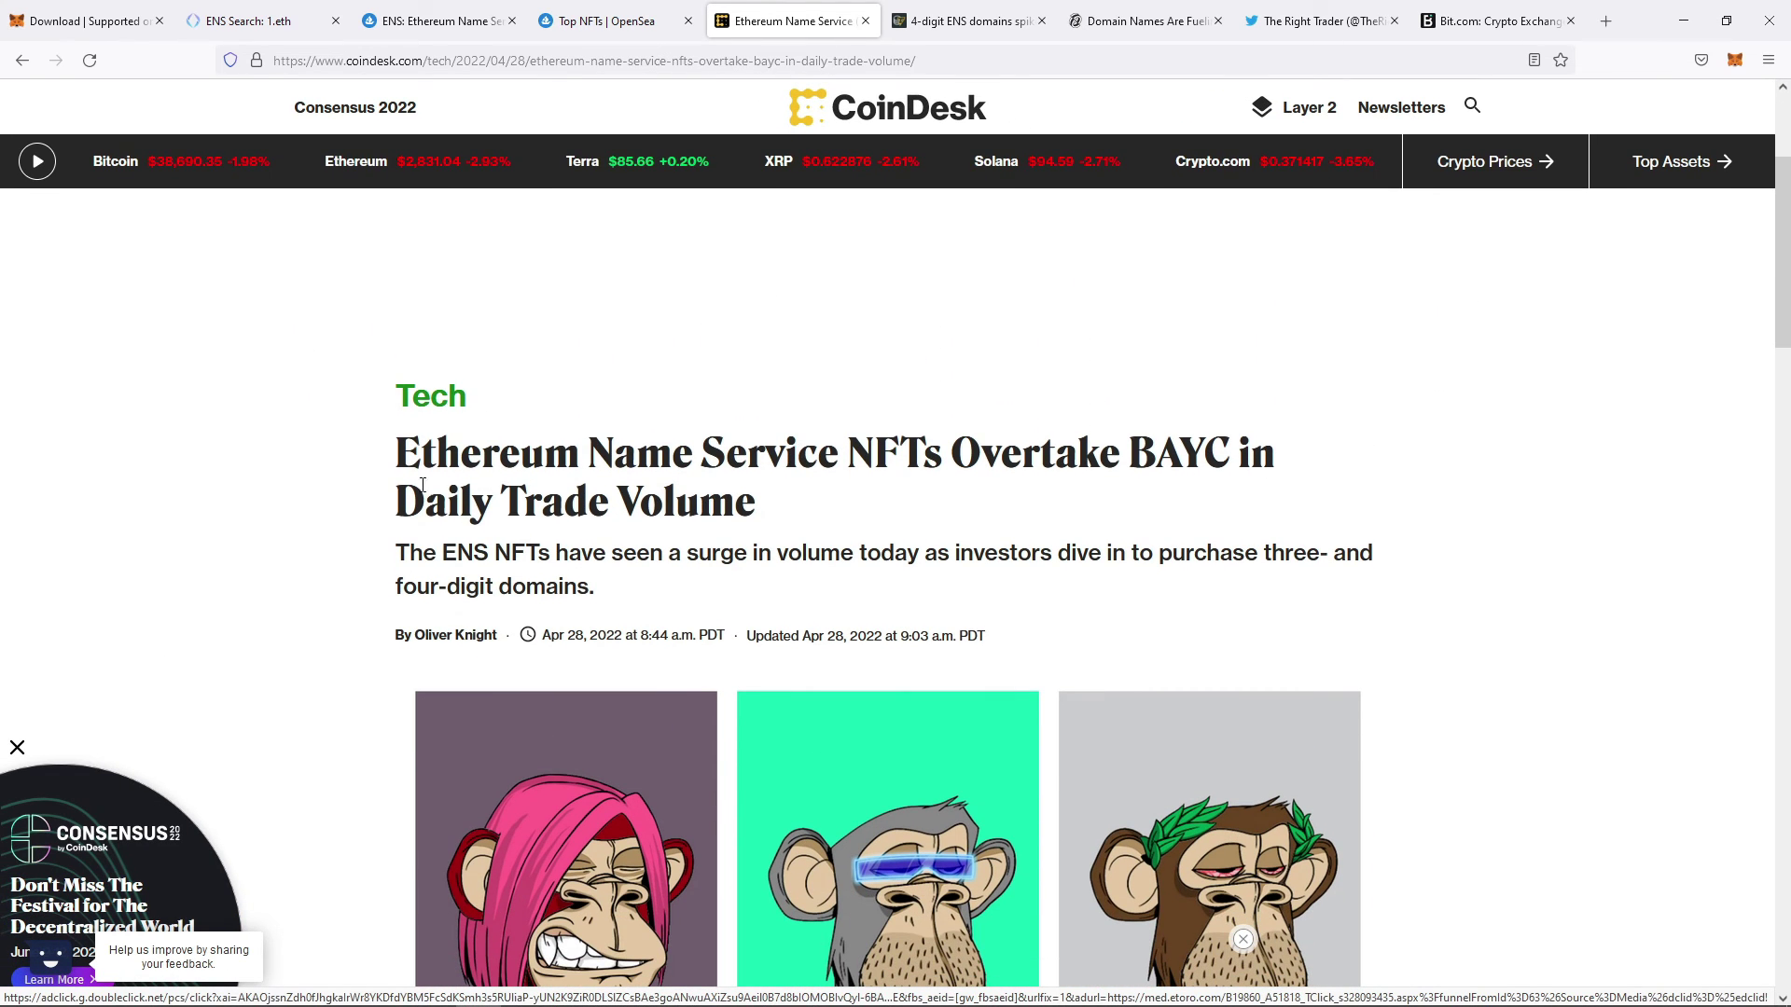
scroll(423, 484, down, 2)
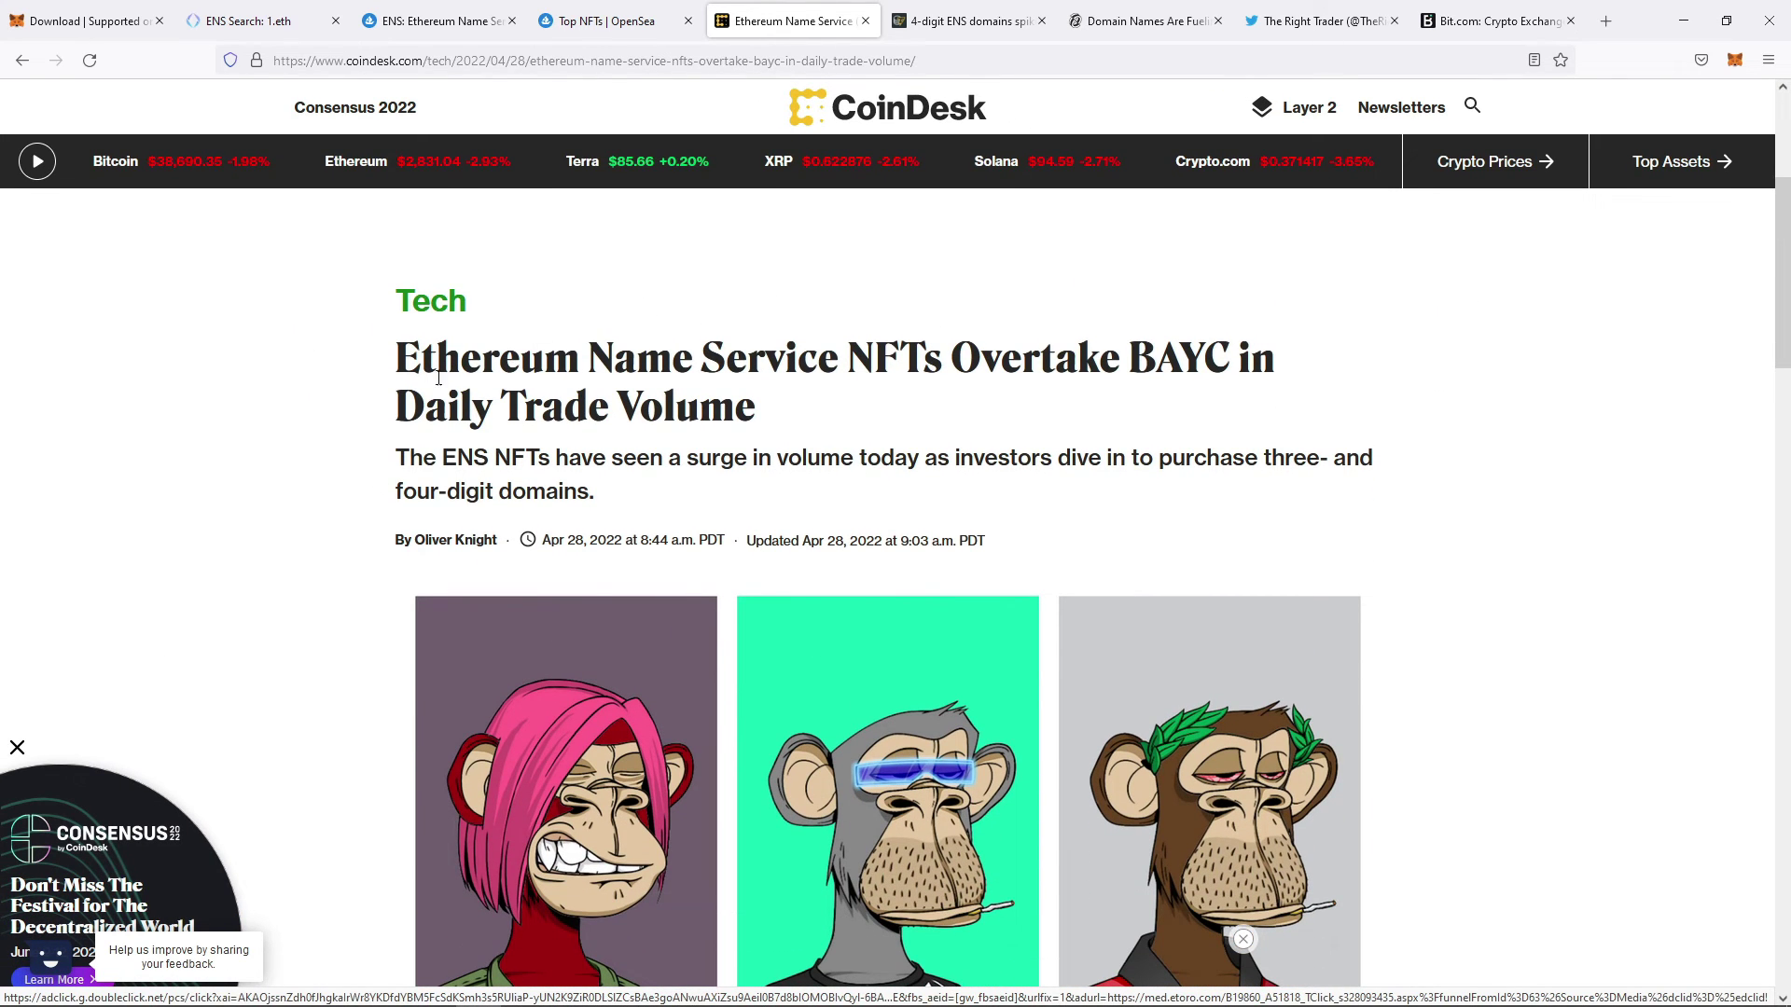
drag(1159, 459, 1328, 483)
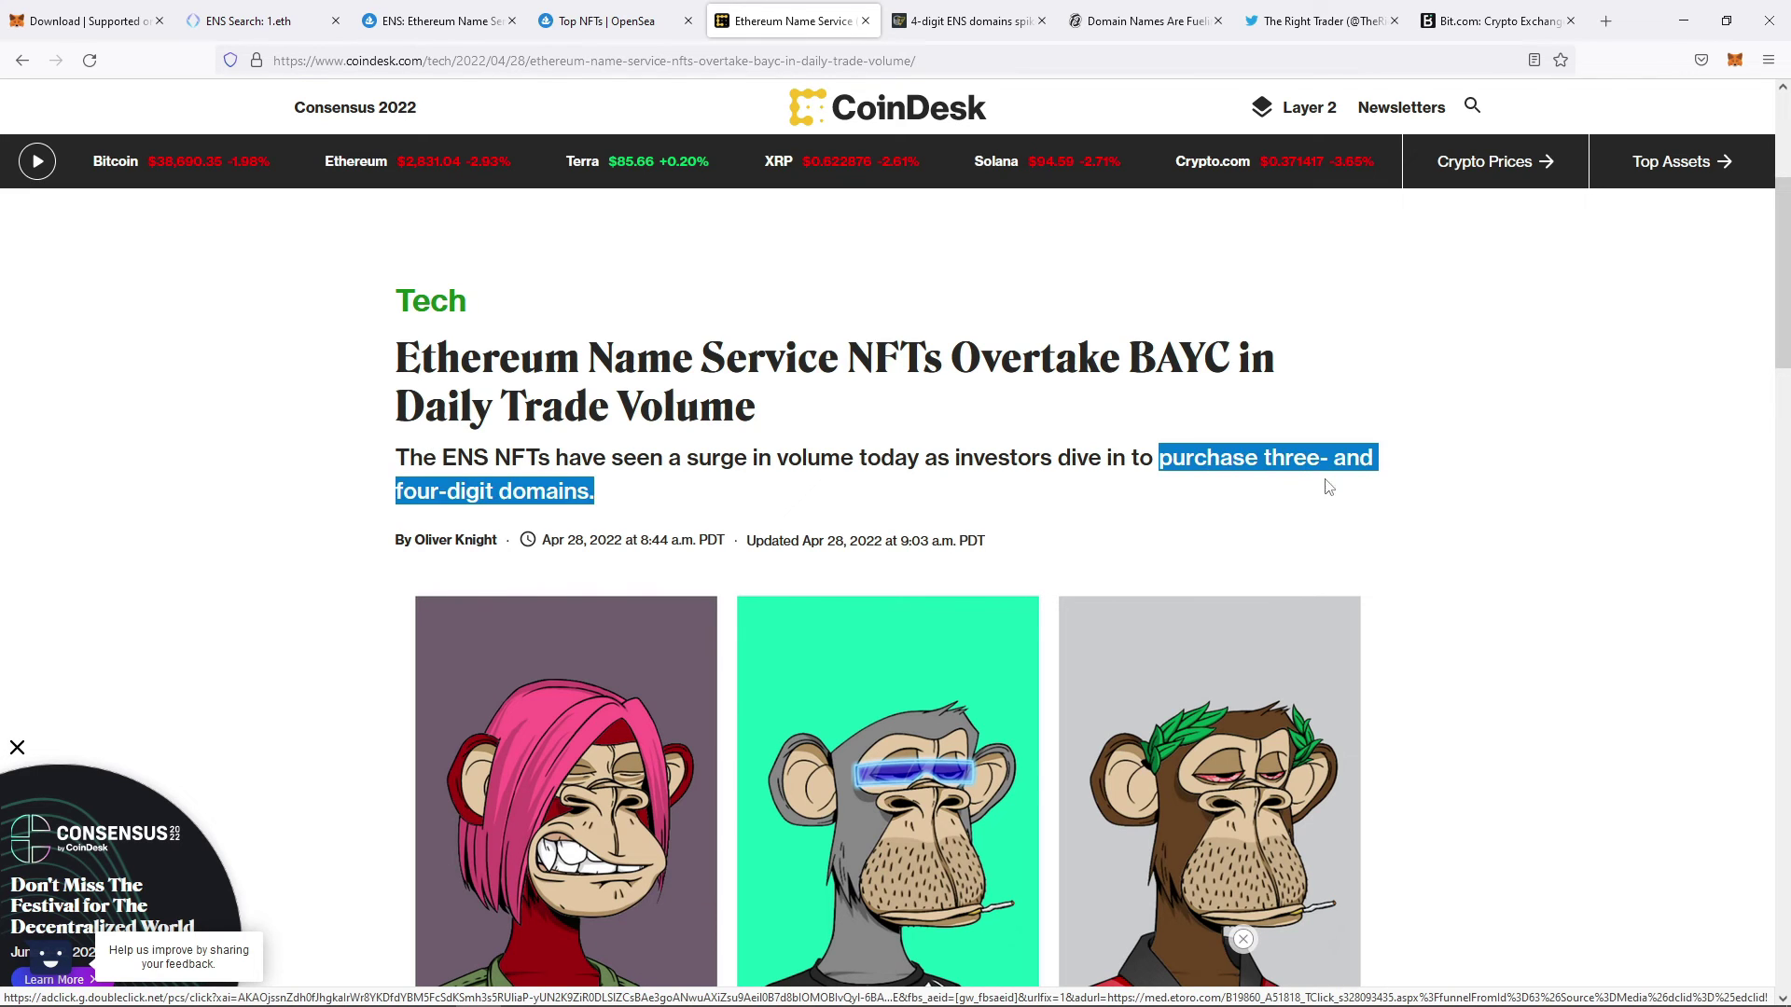
click(707, 488)
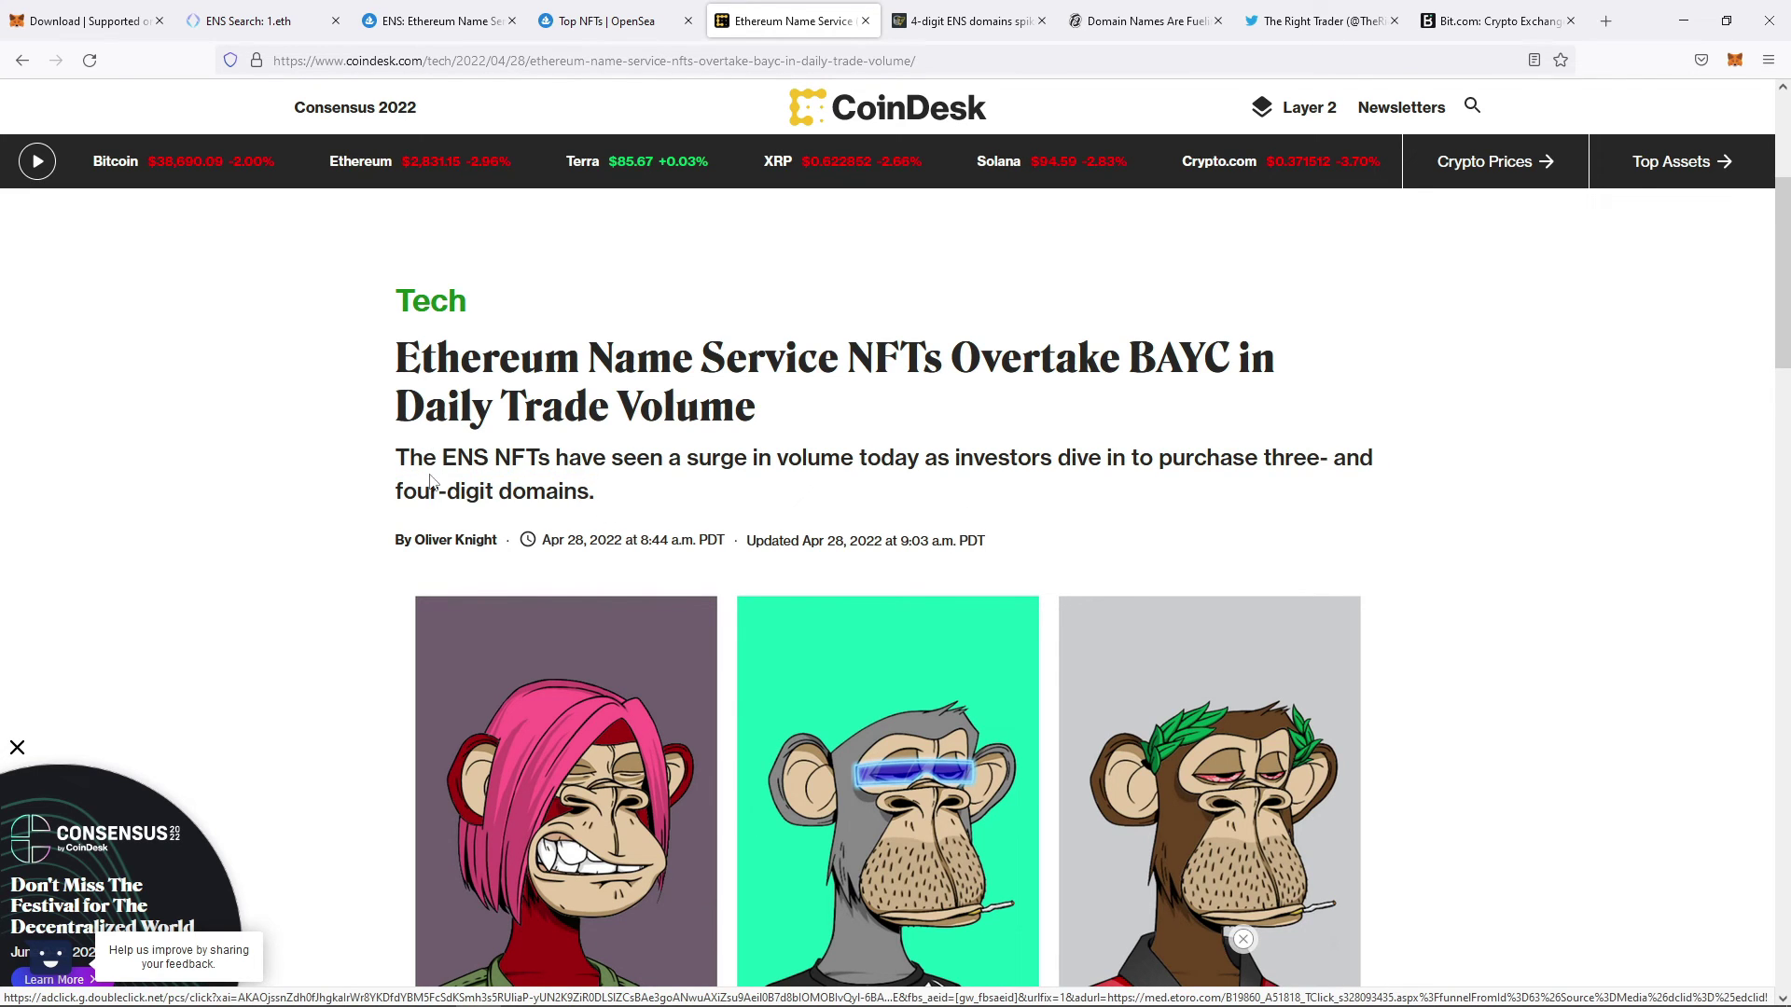
scroll(484, 422, down, 10)
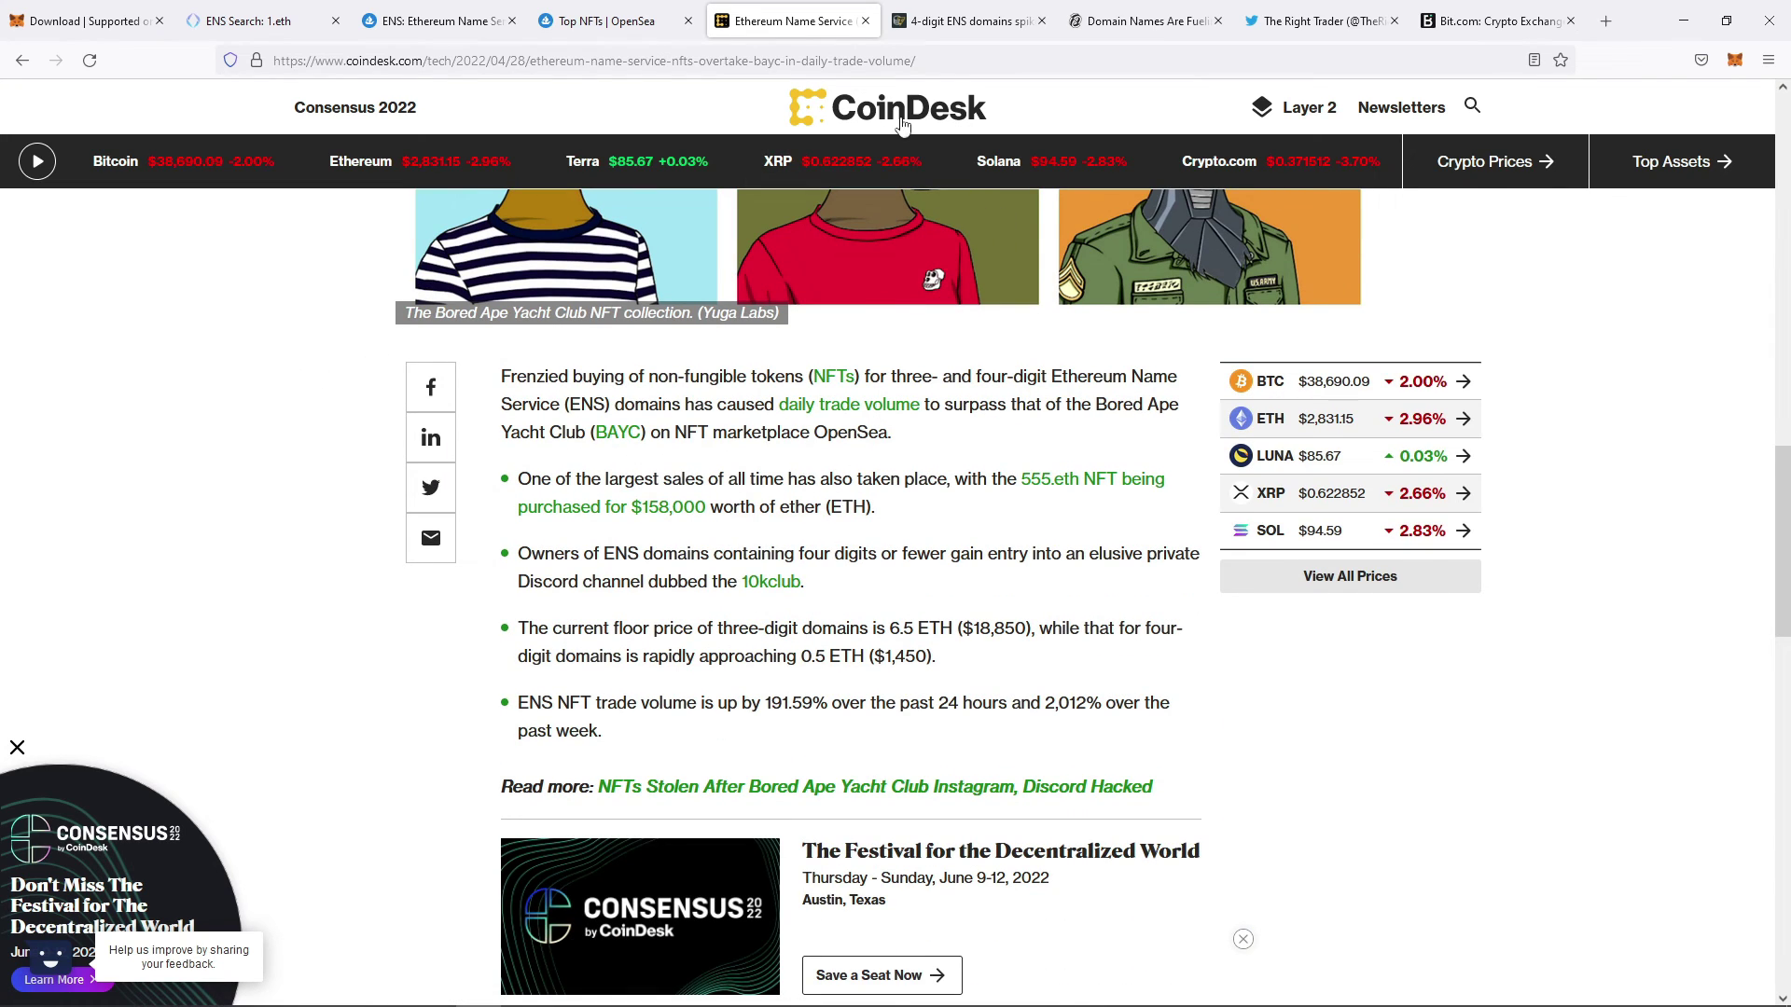
Step: Skim the Cointelegraph 4-digit domains and Decrypt domain-sales articles, then show OpenSea's Top NFTs
click(960, 31)
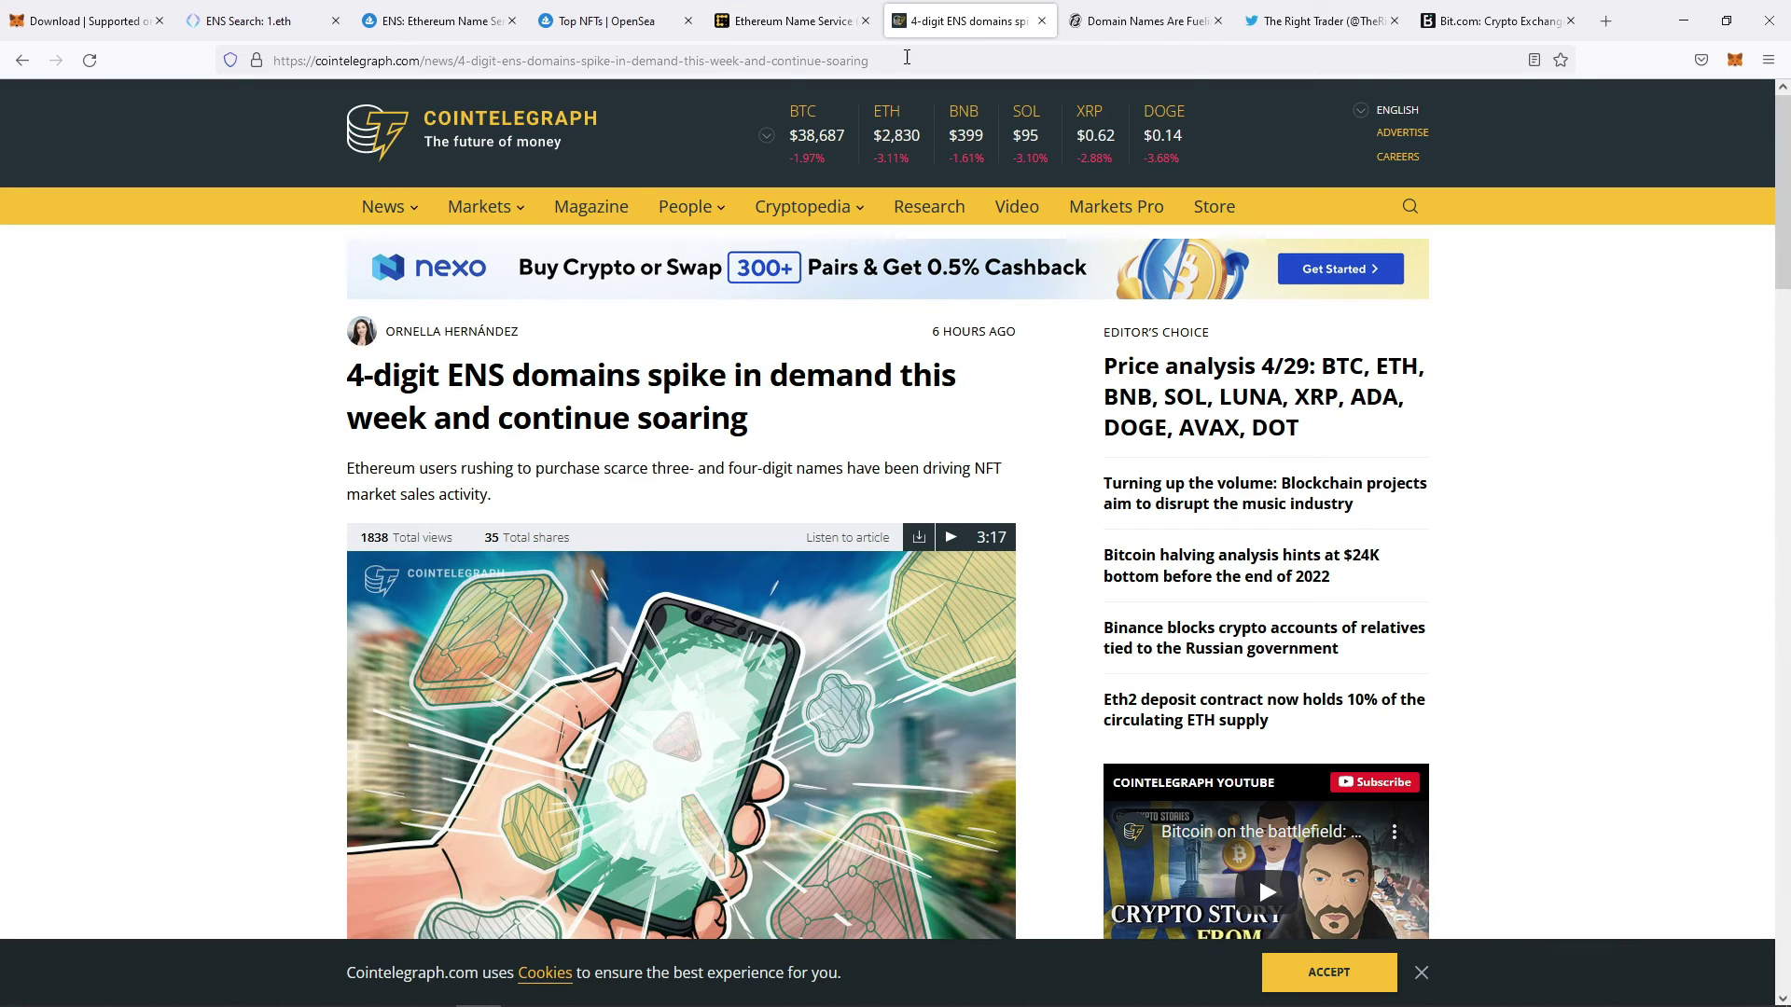
scroll(322, 373, down, 1)
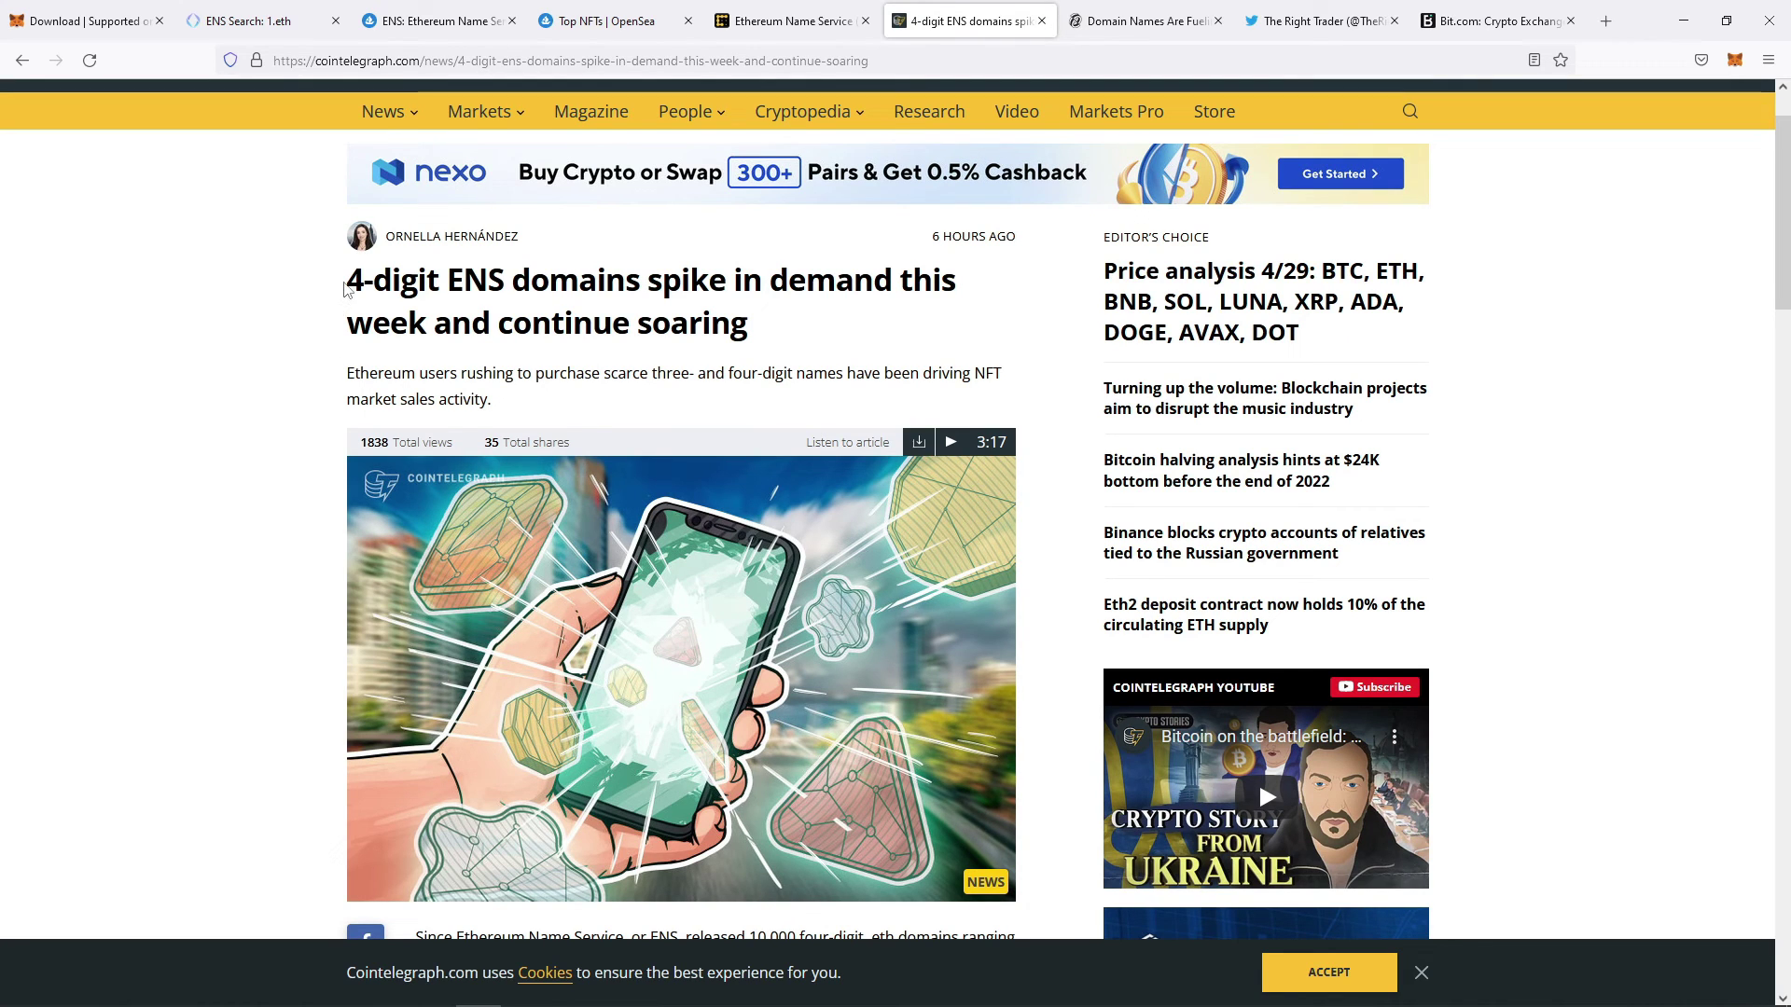
scroll(343, 289, down, 1)
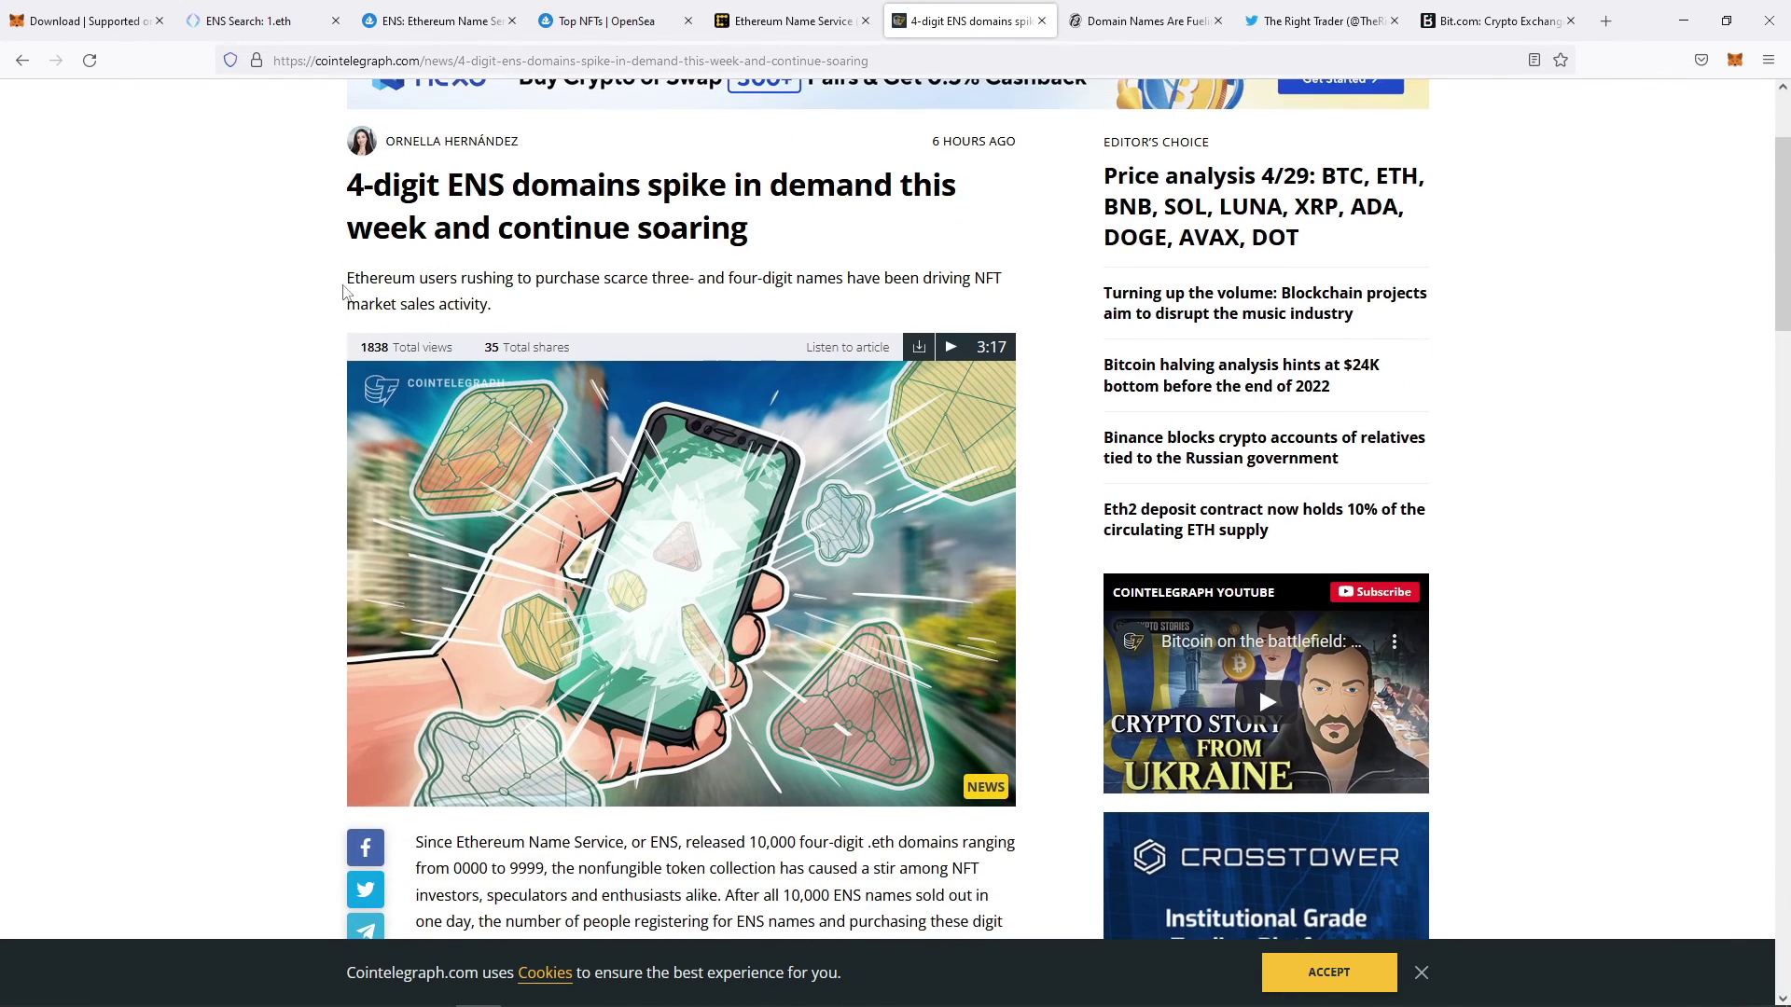
click(1132, 18)
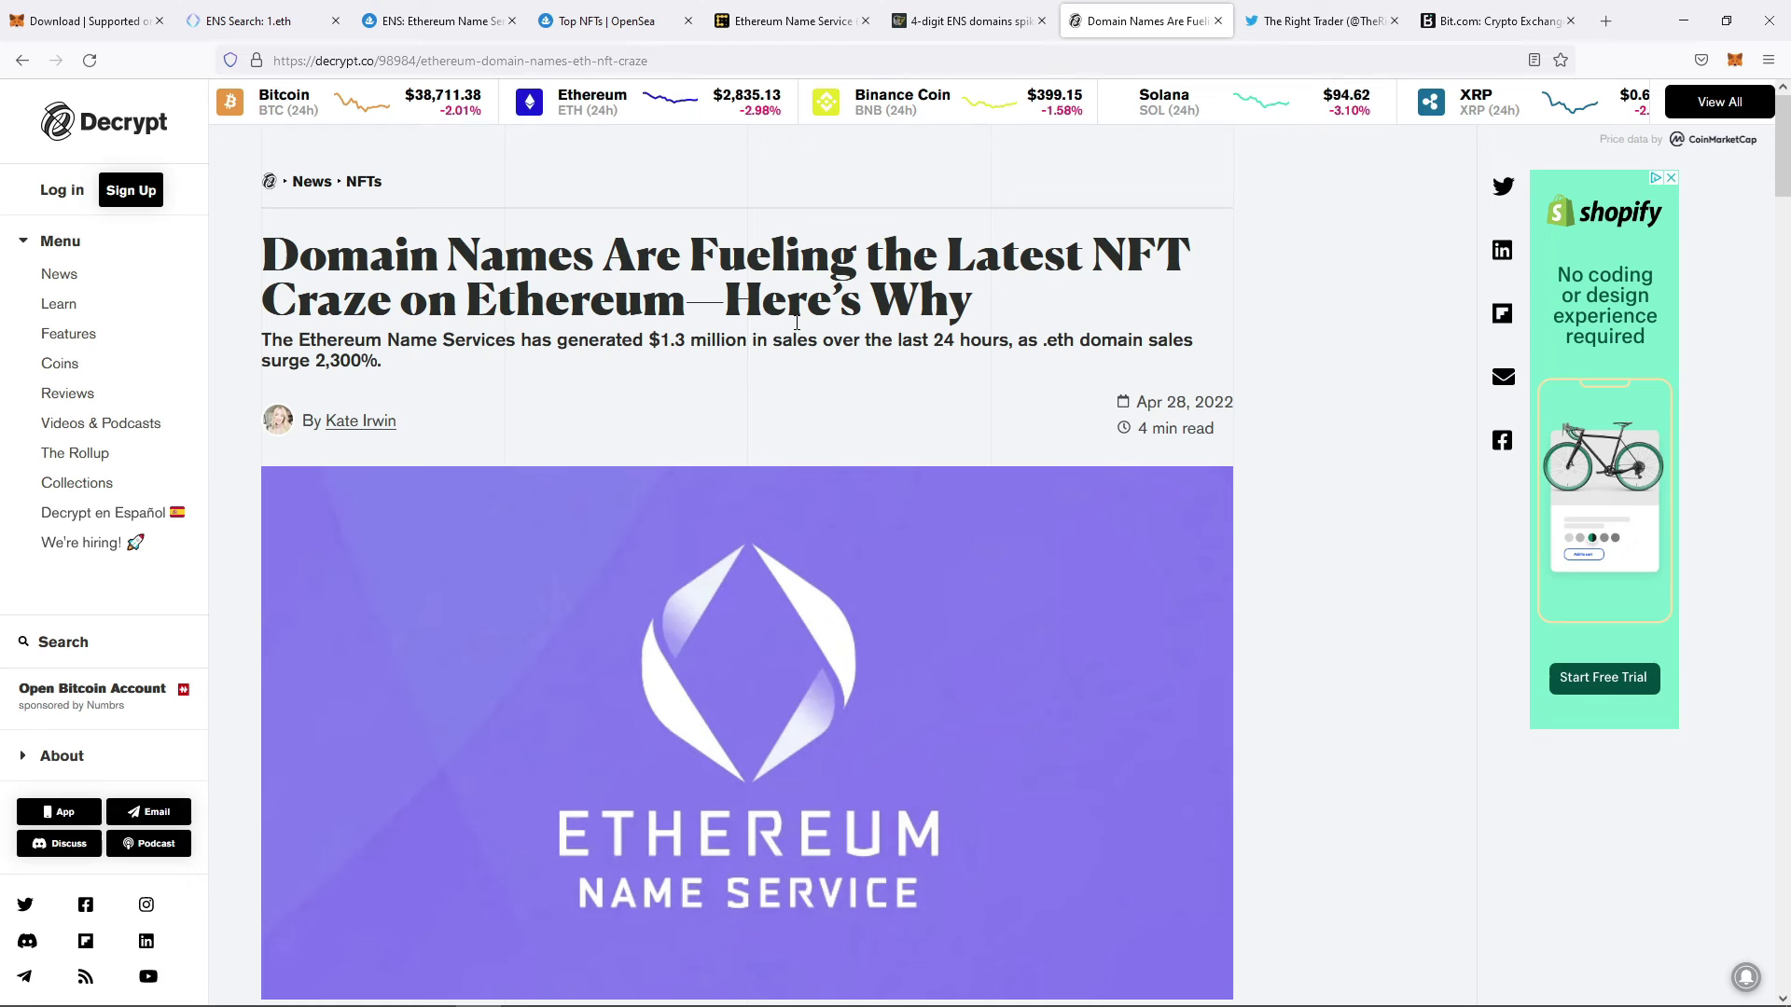
scroll(495, 334, down, 1)
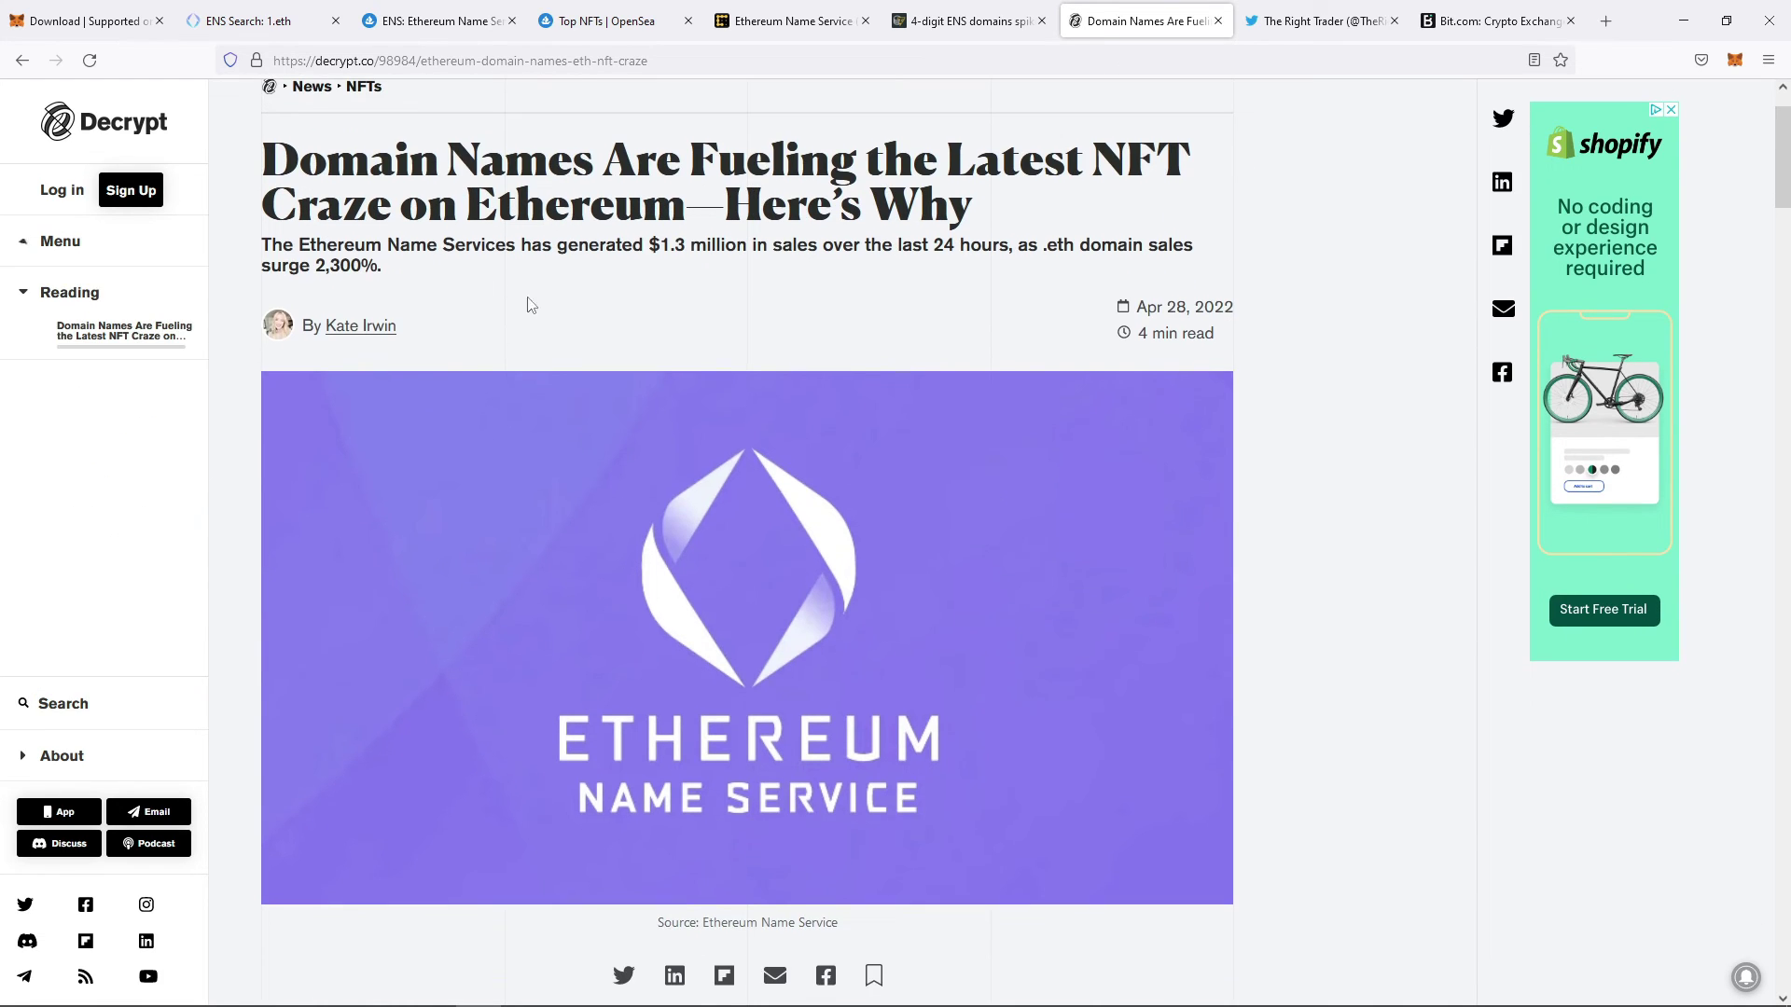
drag(576, 244, 994, 246)
click(789, 244)
click(955, 266)
scroll(854, 228, down, 5)
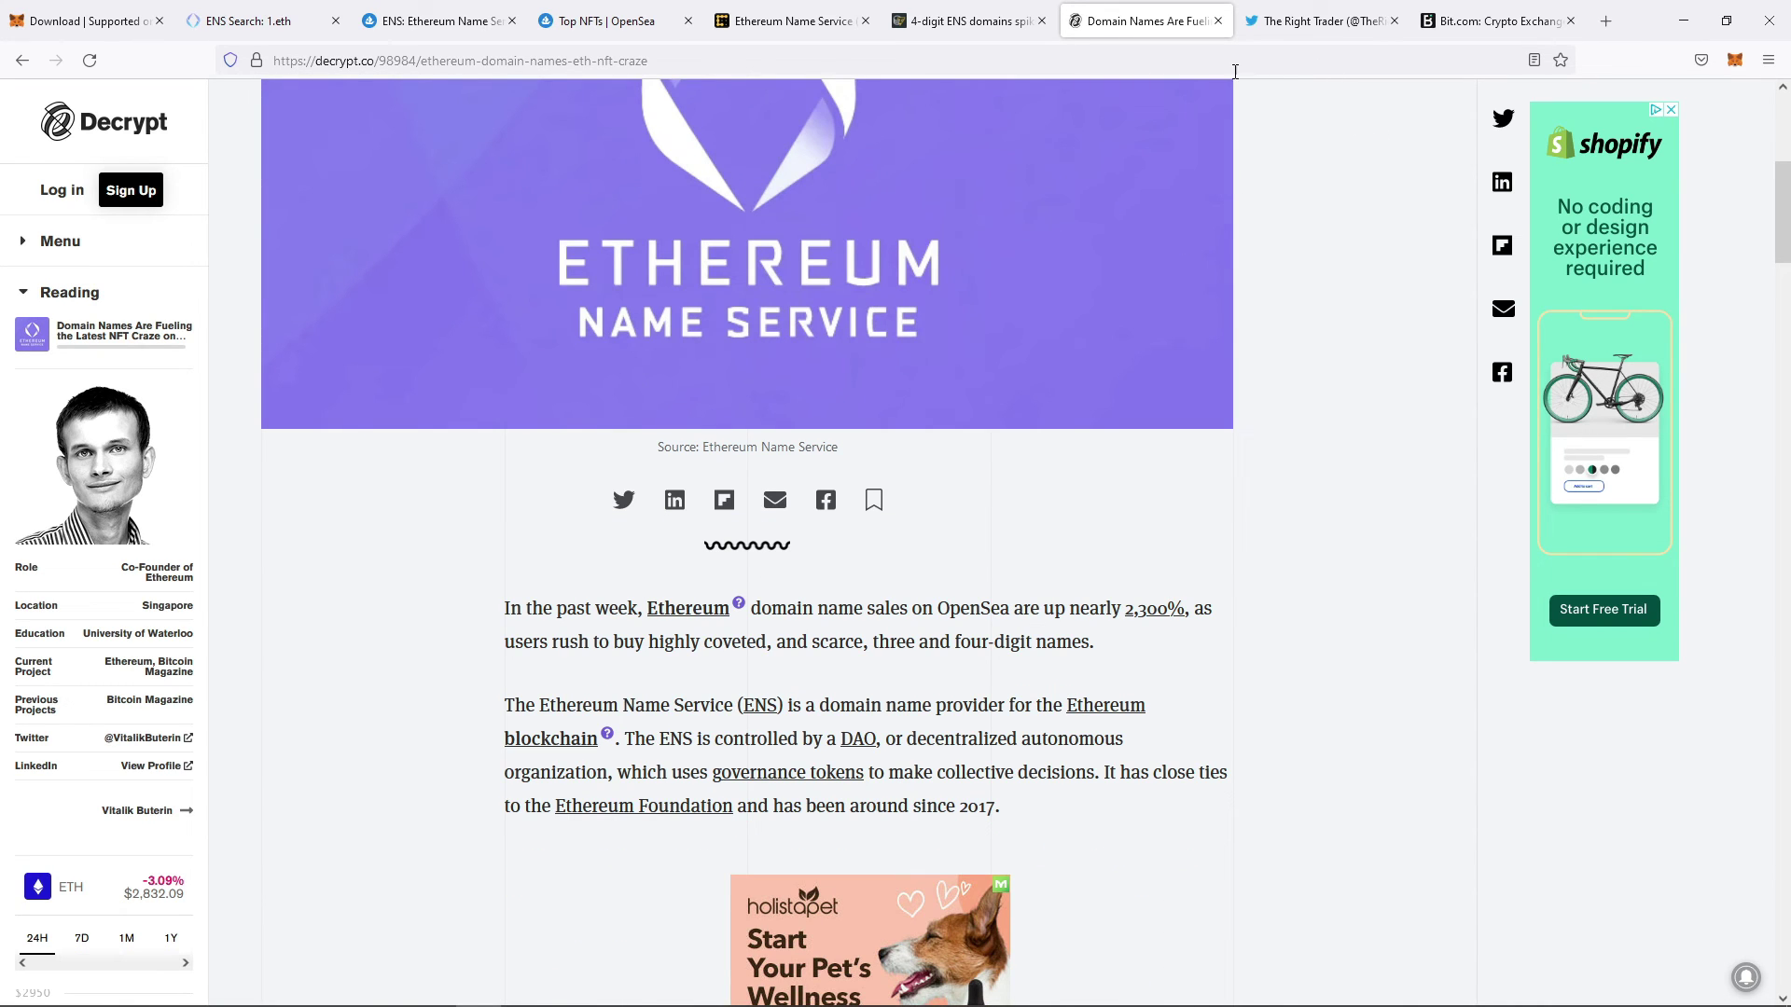
click(611, 21)
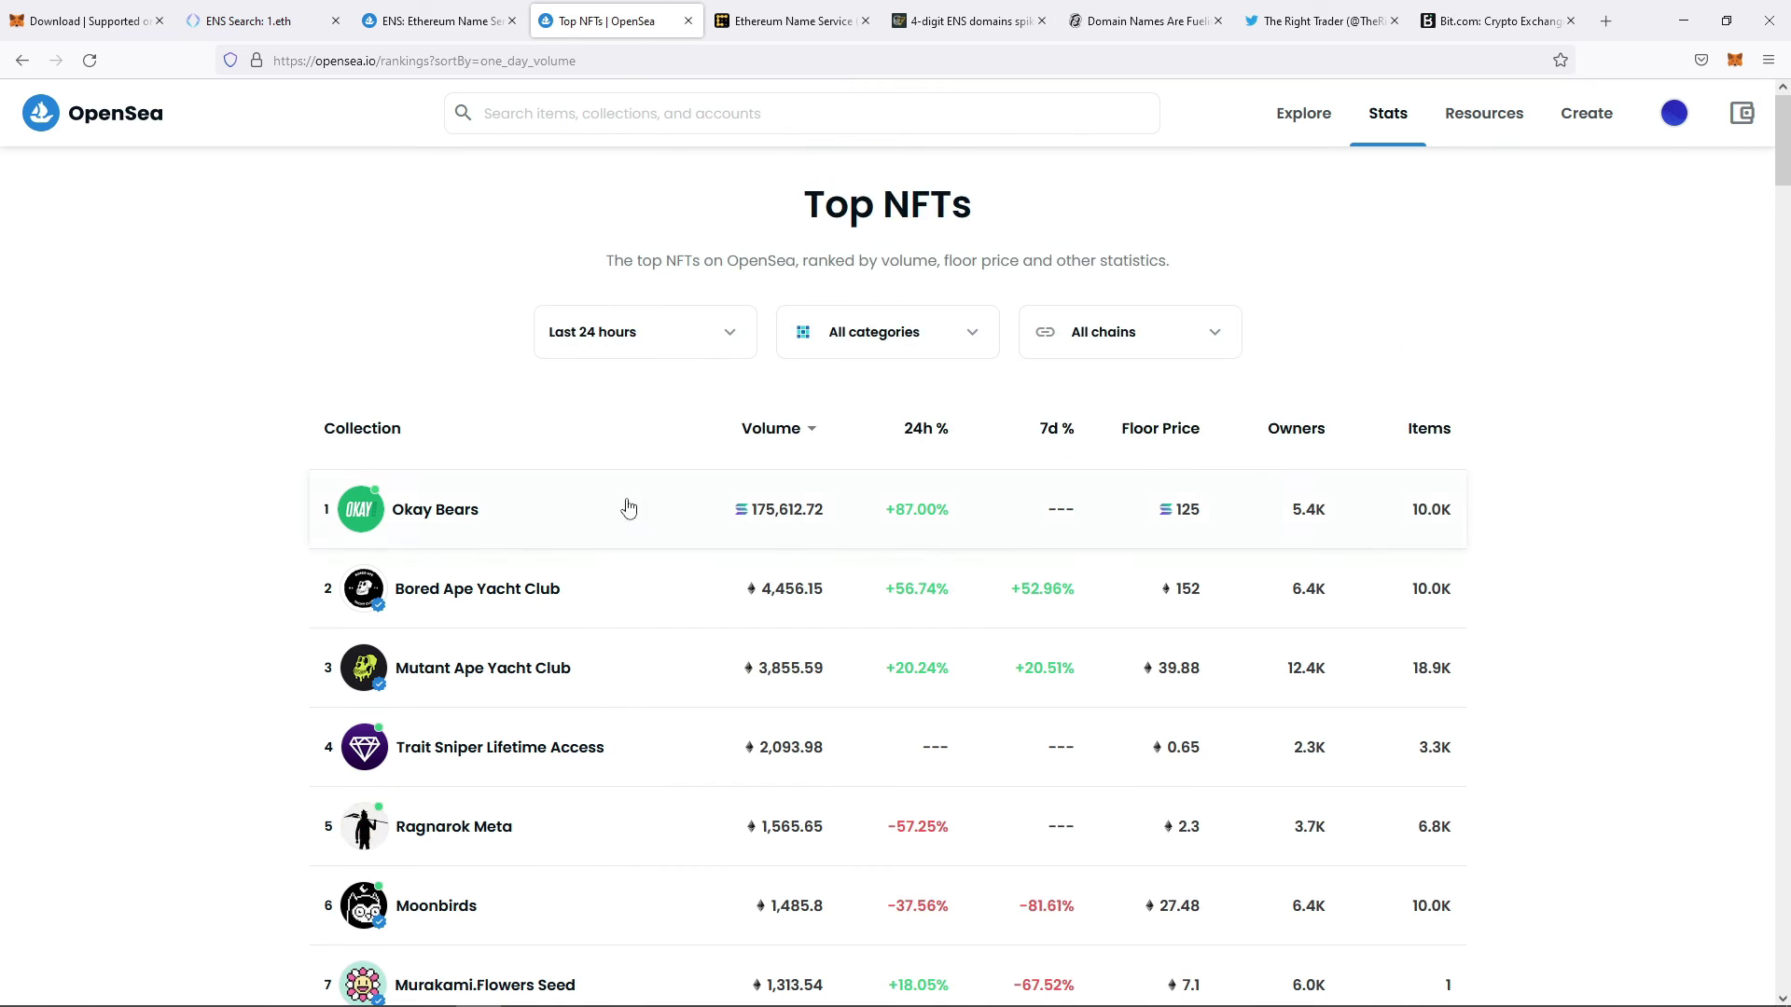
Step: Open the ENS collection's Activity view and set its range to All Time
scroll(627, 507, down, 3)
click(428, 775)
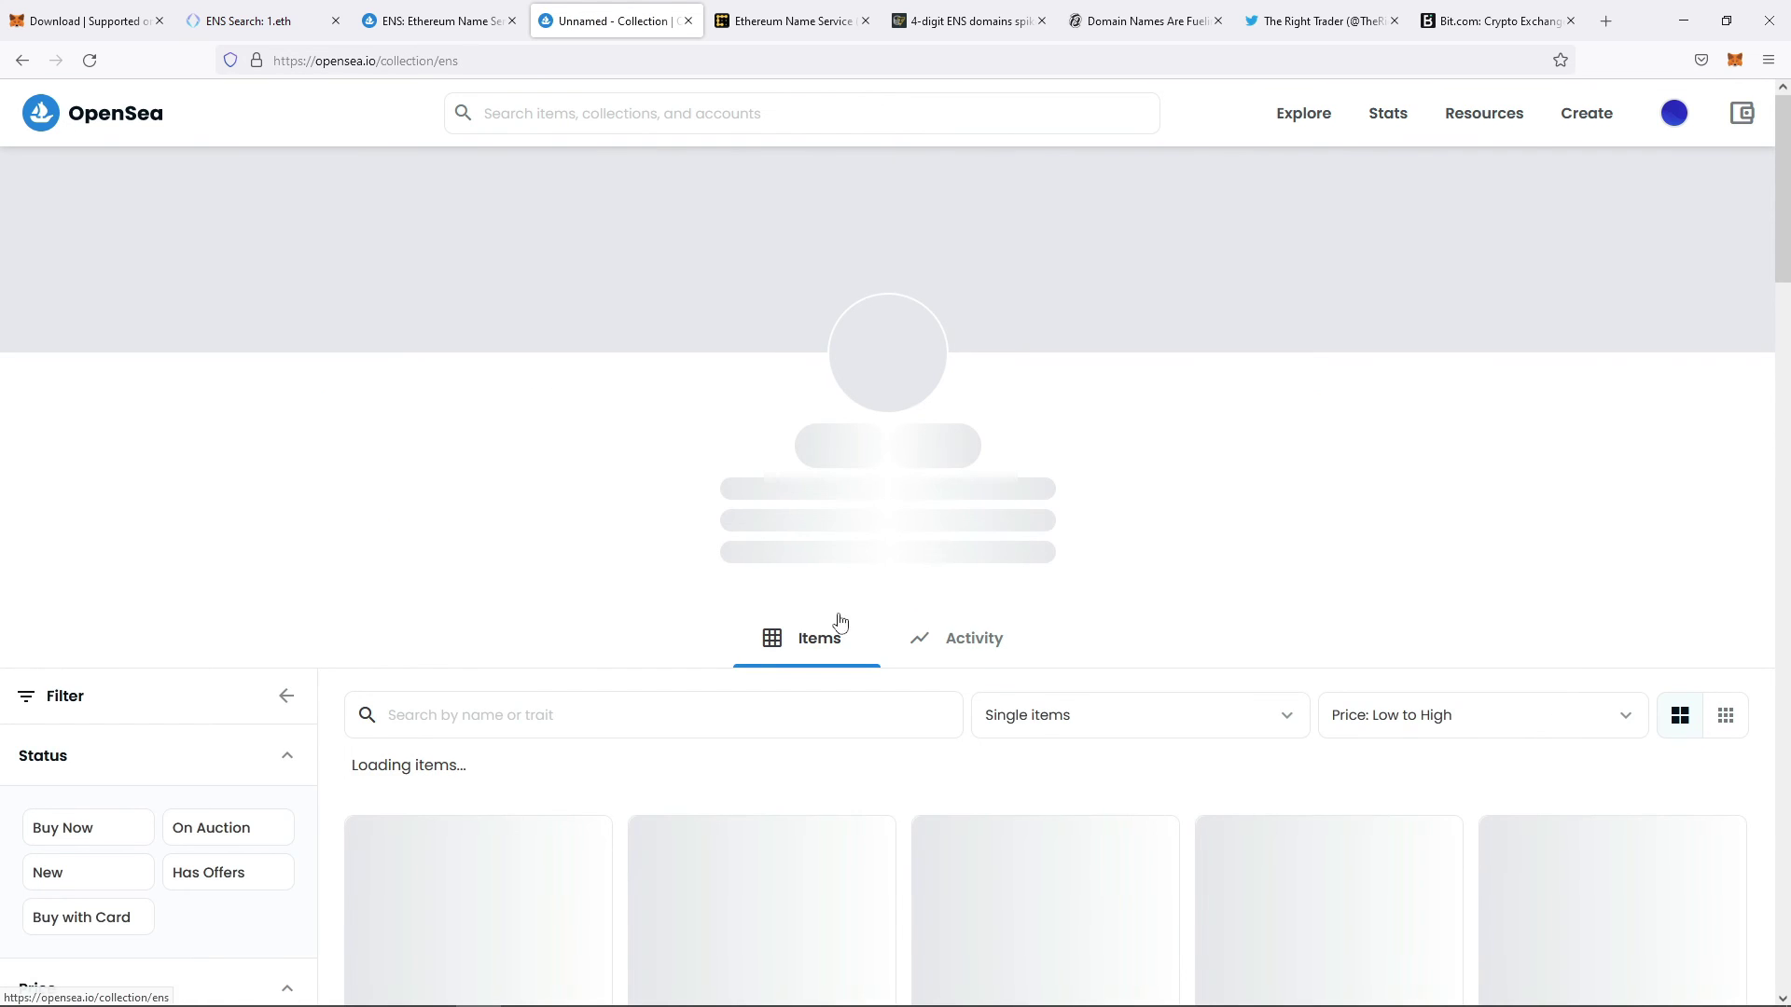
scroll(981, 559, down, 1)
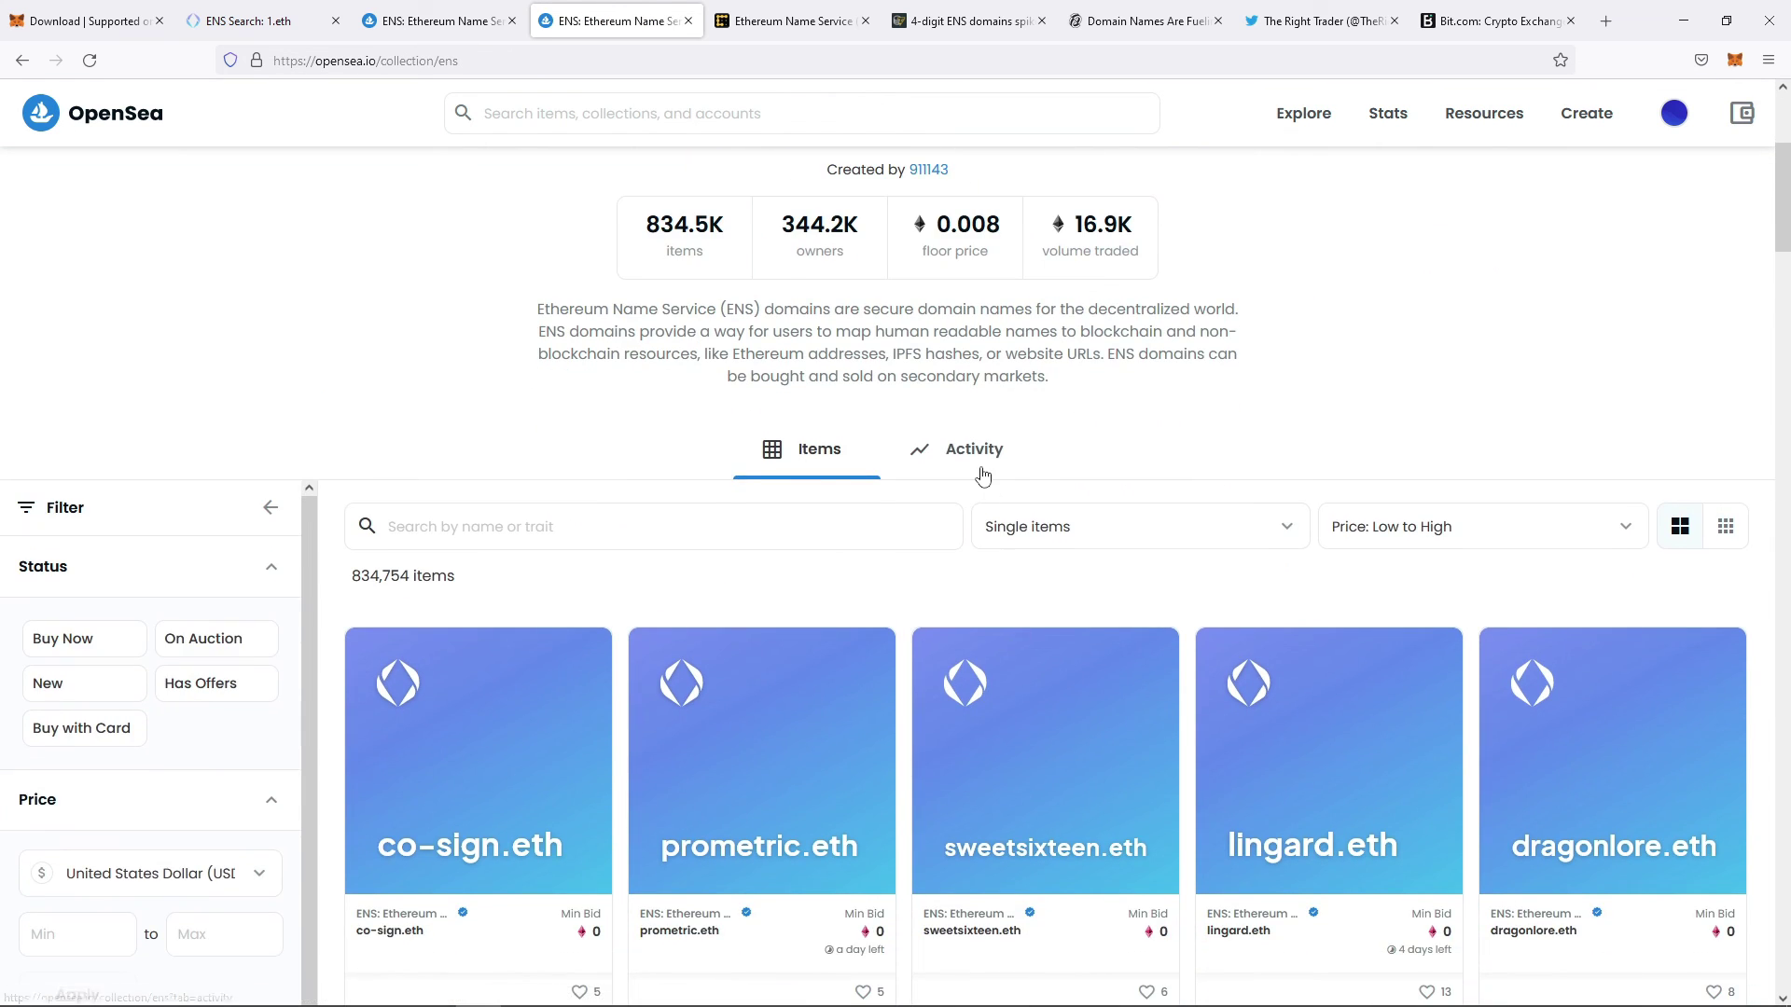
click(982, 475)
scroll(1054, 516, down, 3)
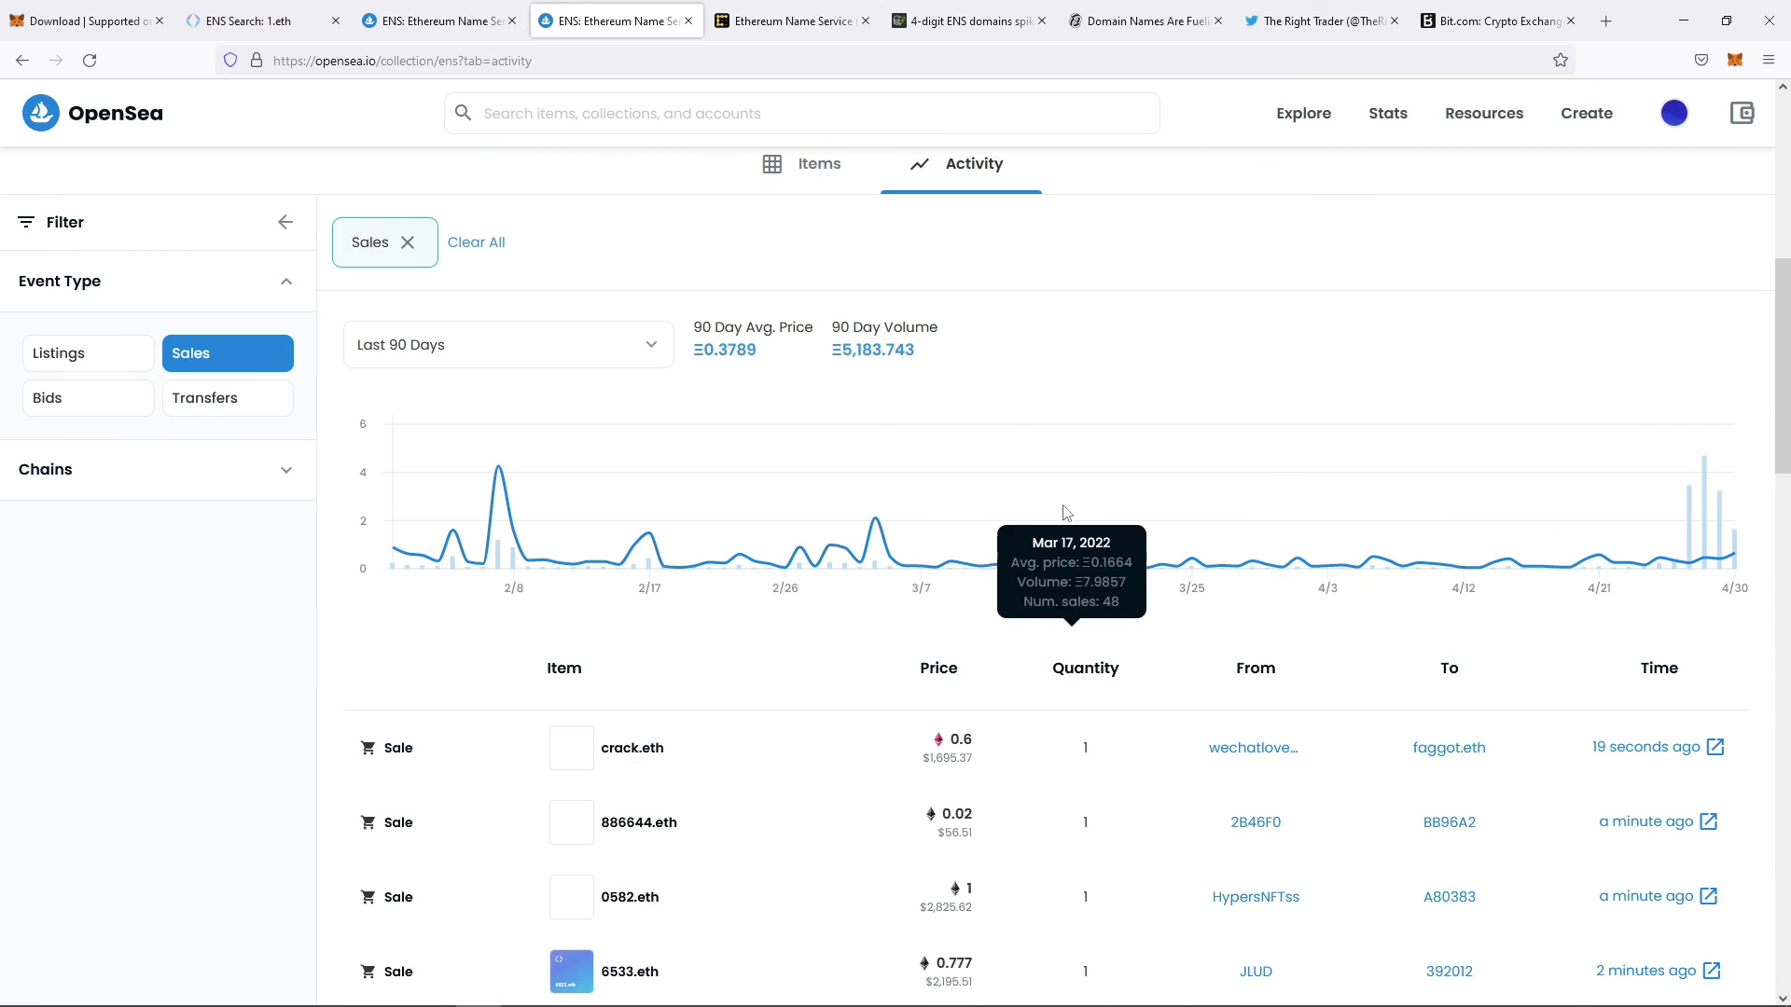
click(604, 352)
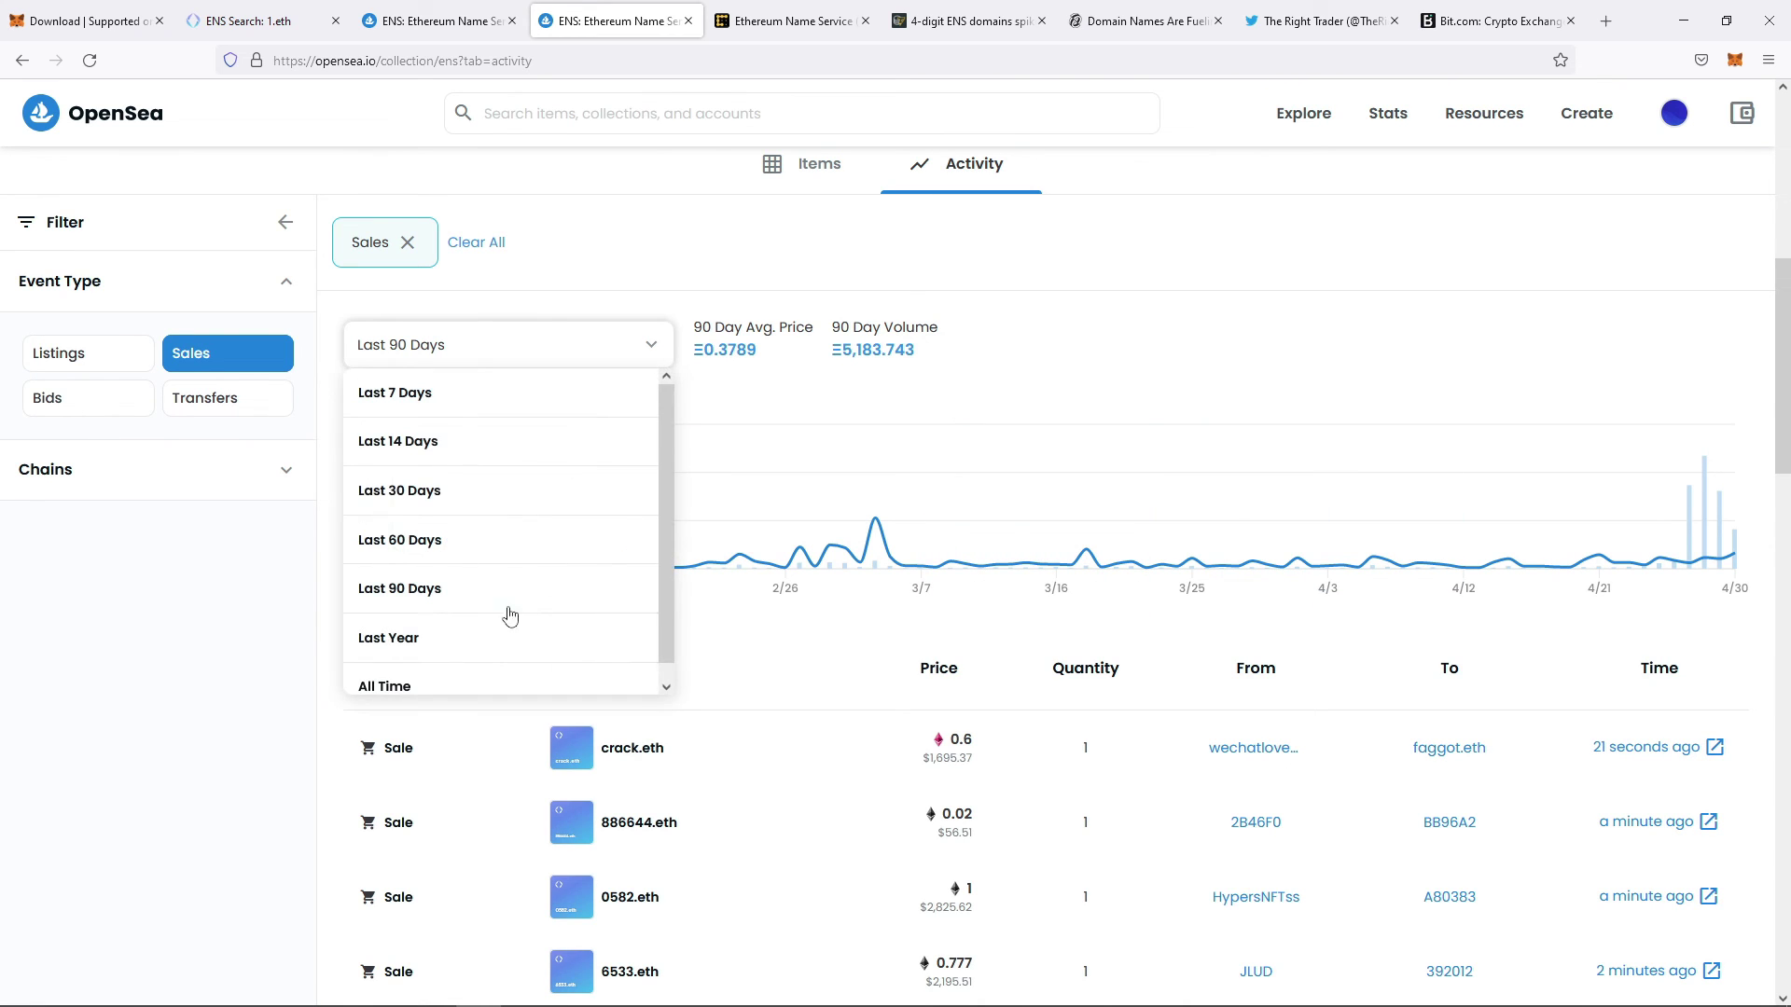
click(467, 683)
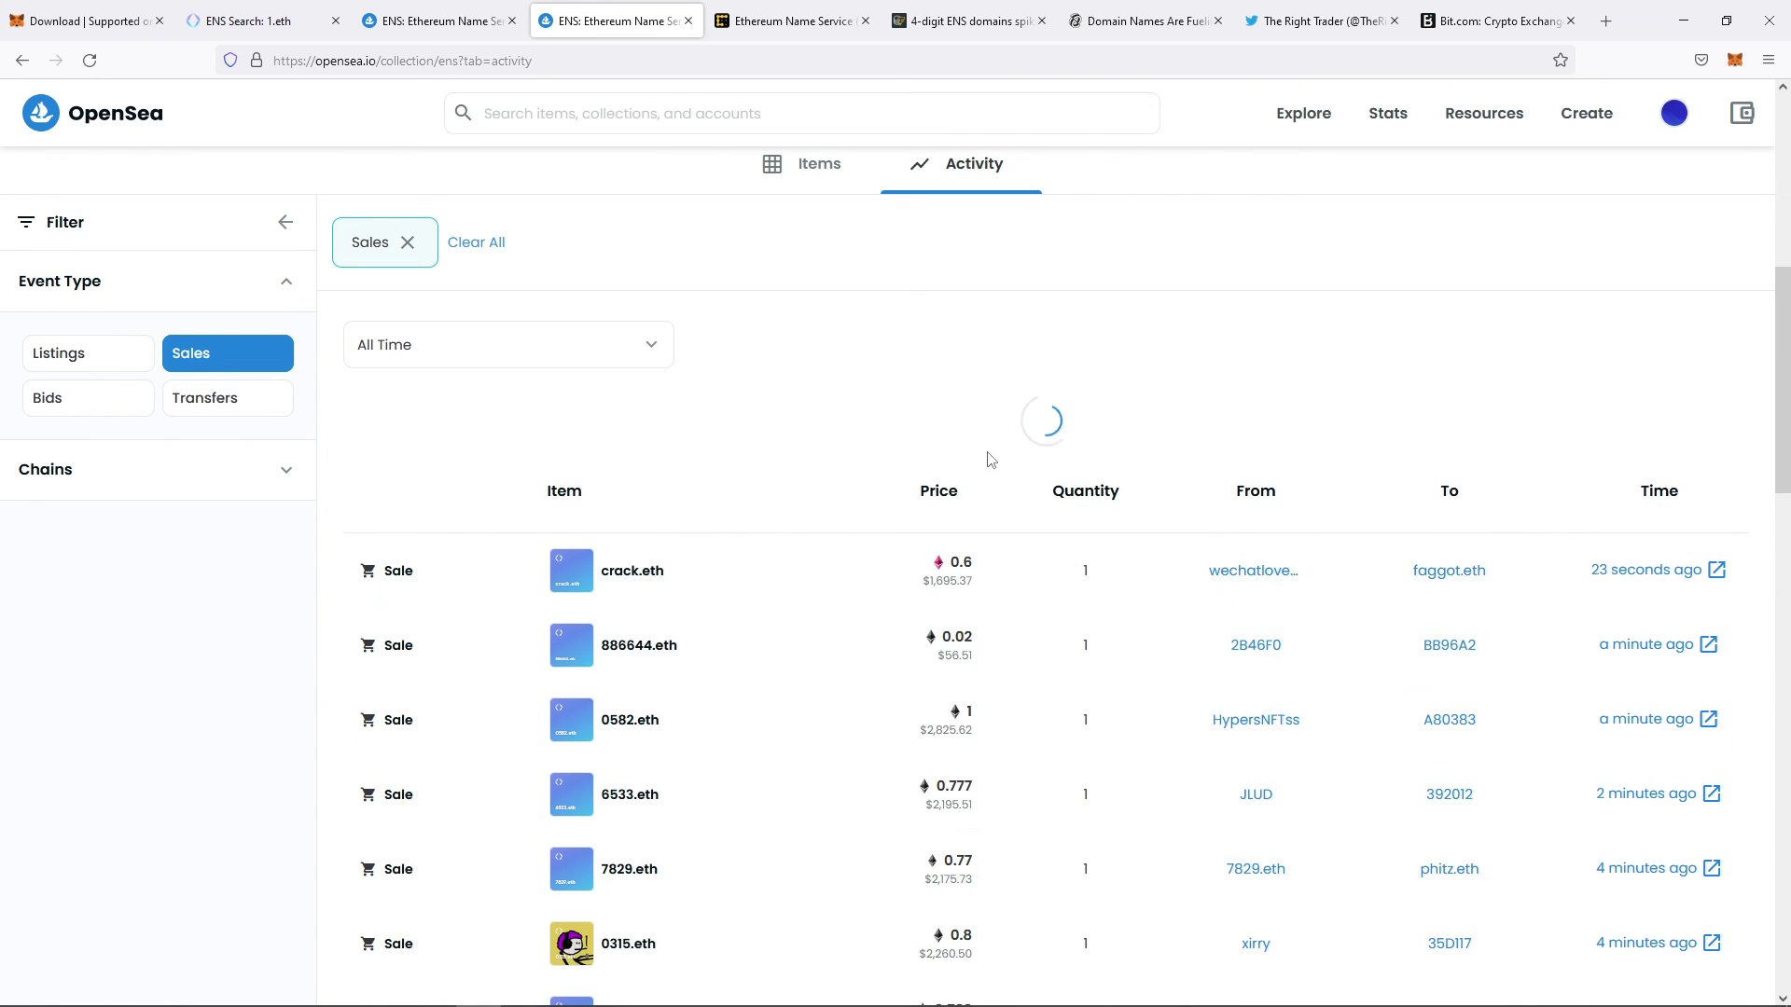
Step: Scroll around the All Time sales chart showing Ξ0.5242 average price and Ξ16,971.5635 volume
mouse_move(1733, 528)
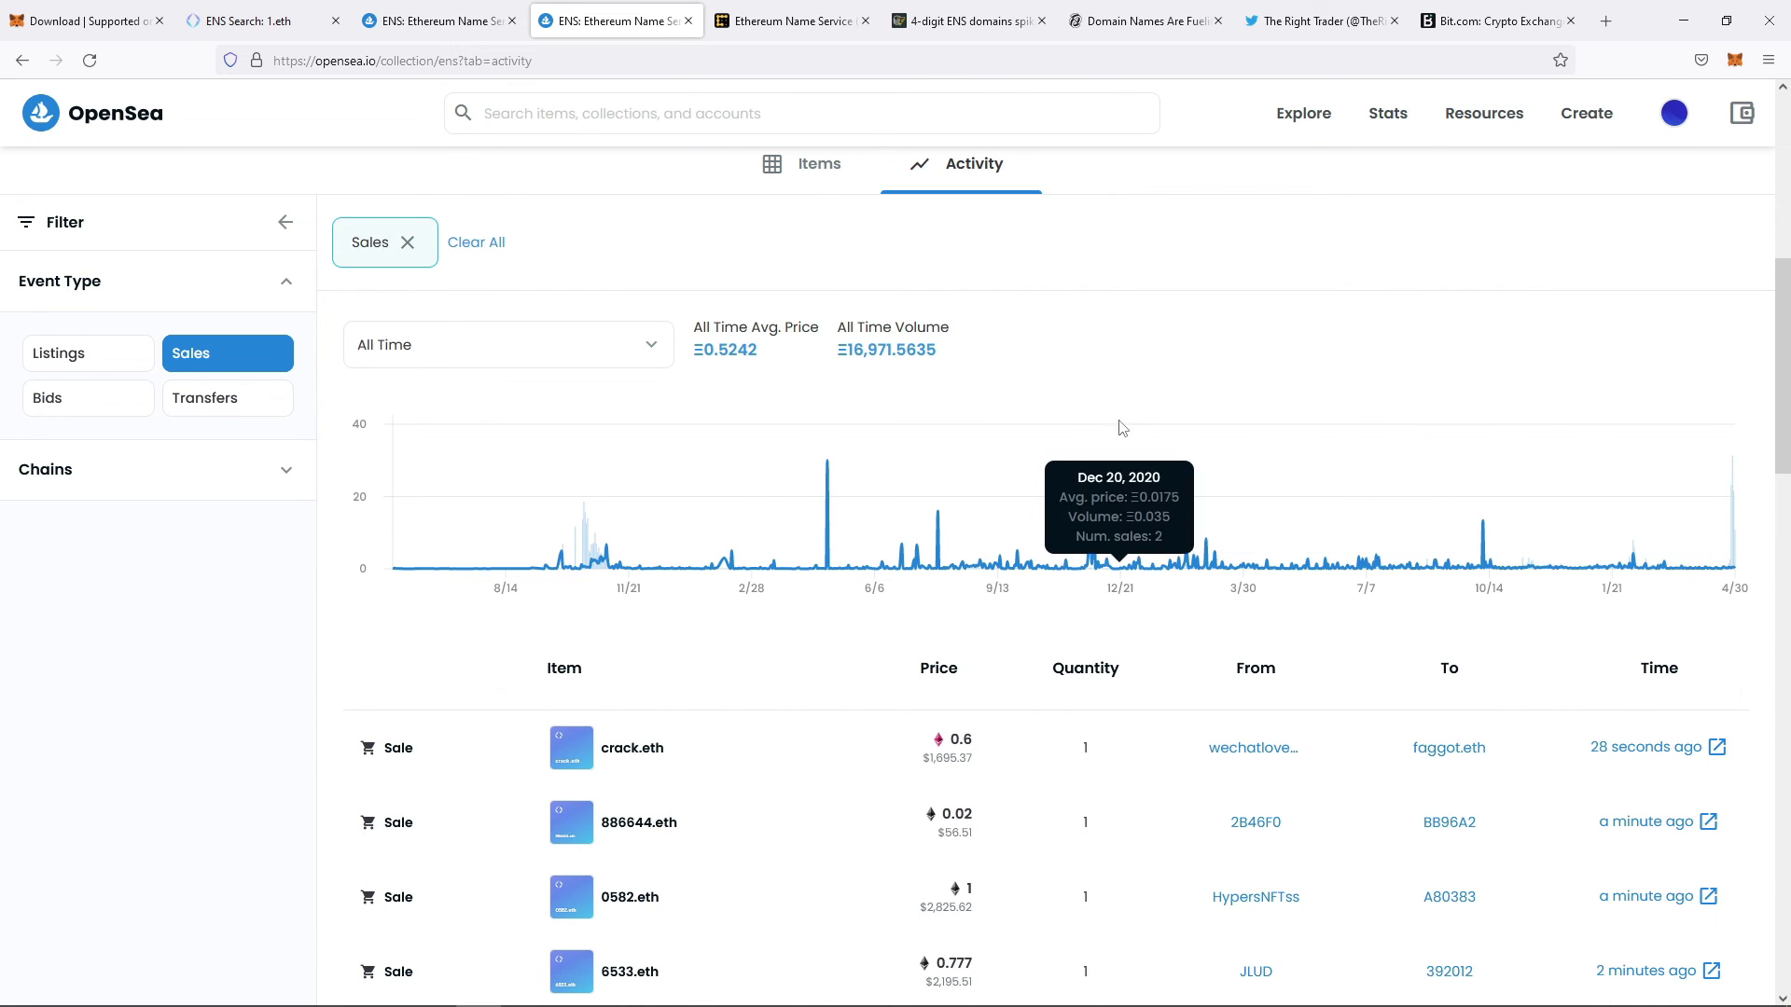
scroll(1123, 436, up, 2)
scroll(1131, 450, down, 3)
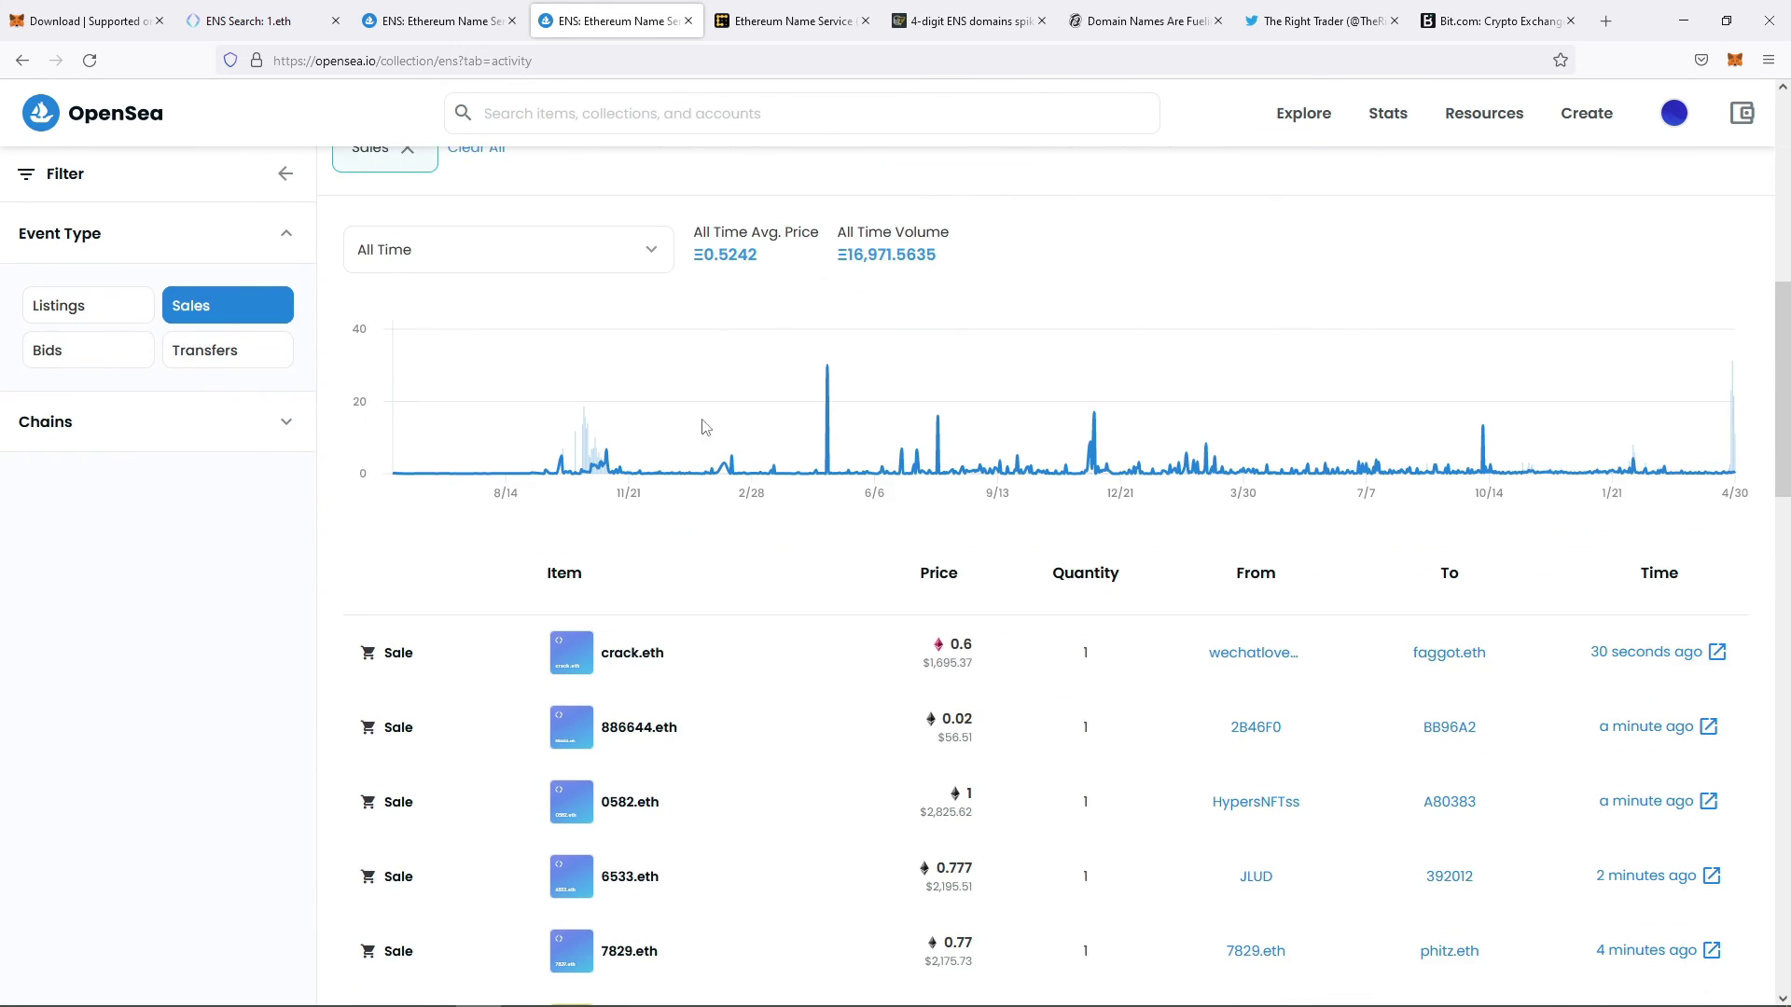
scroll(746, 431, up, 2)
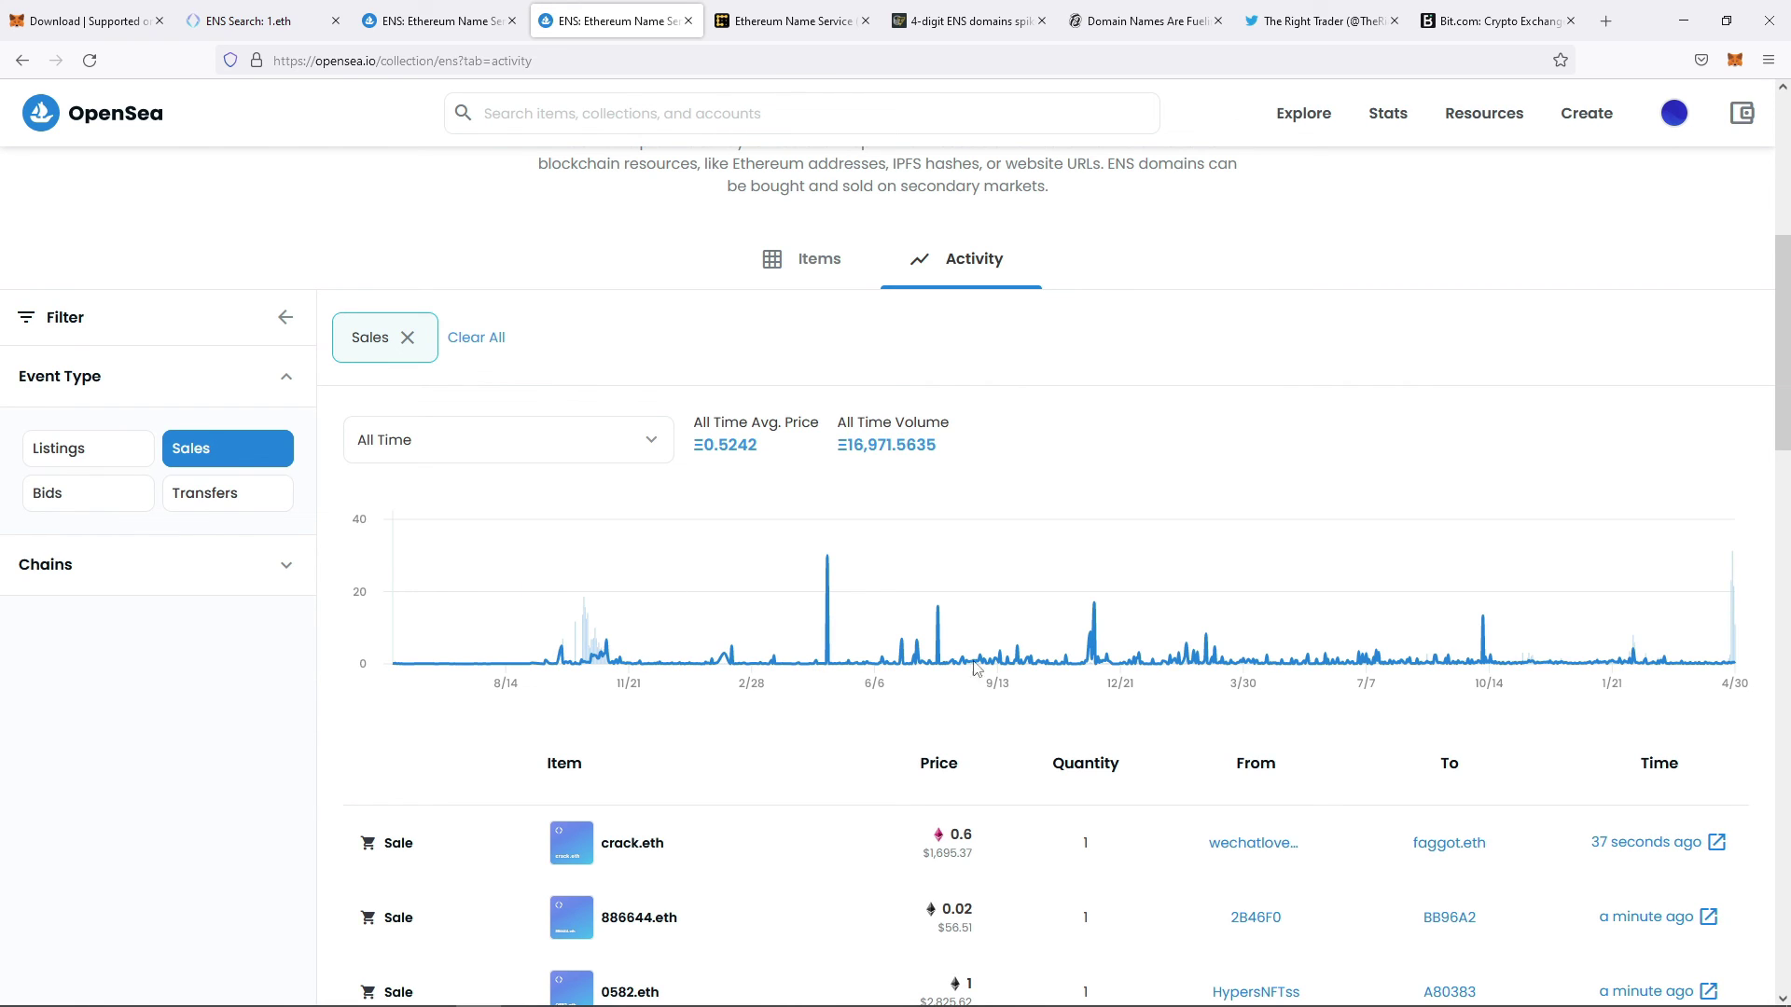
mouse_move(1737, 623)
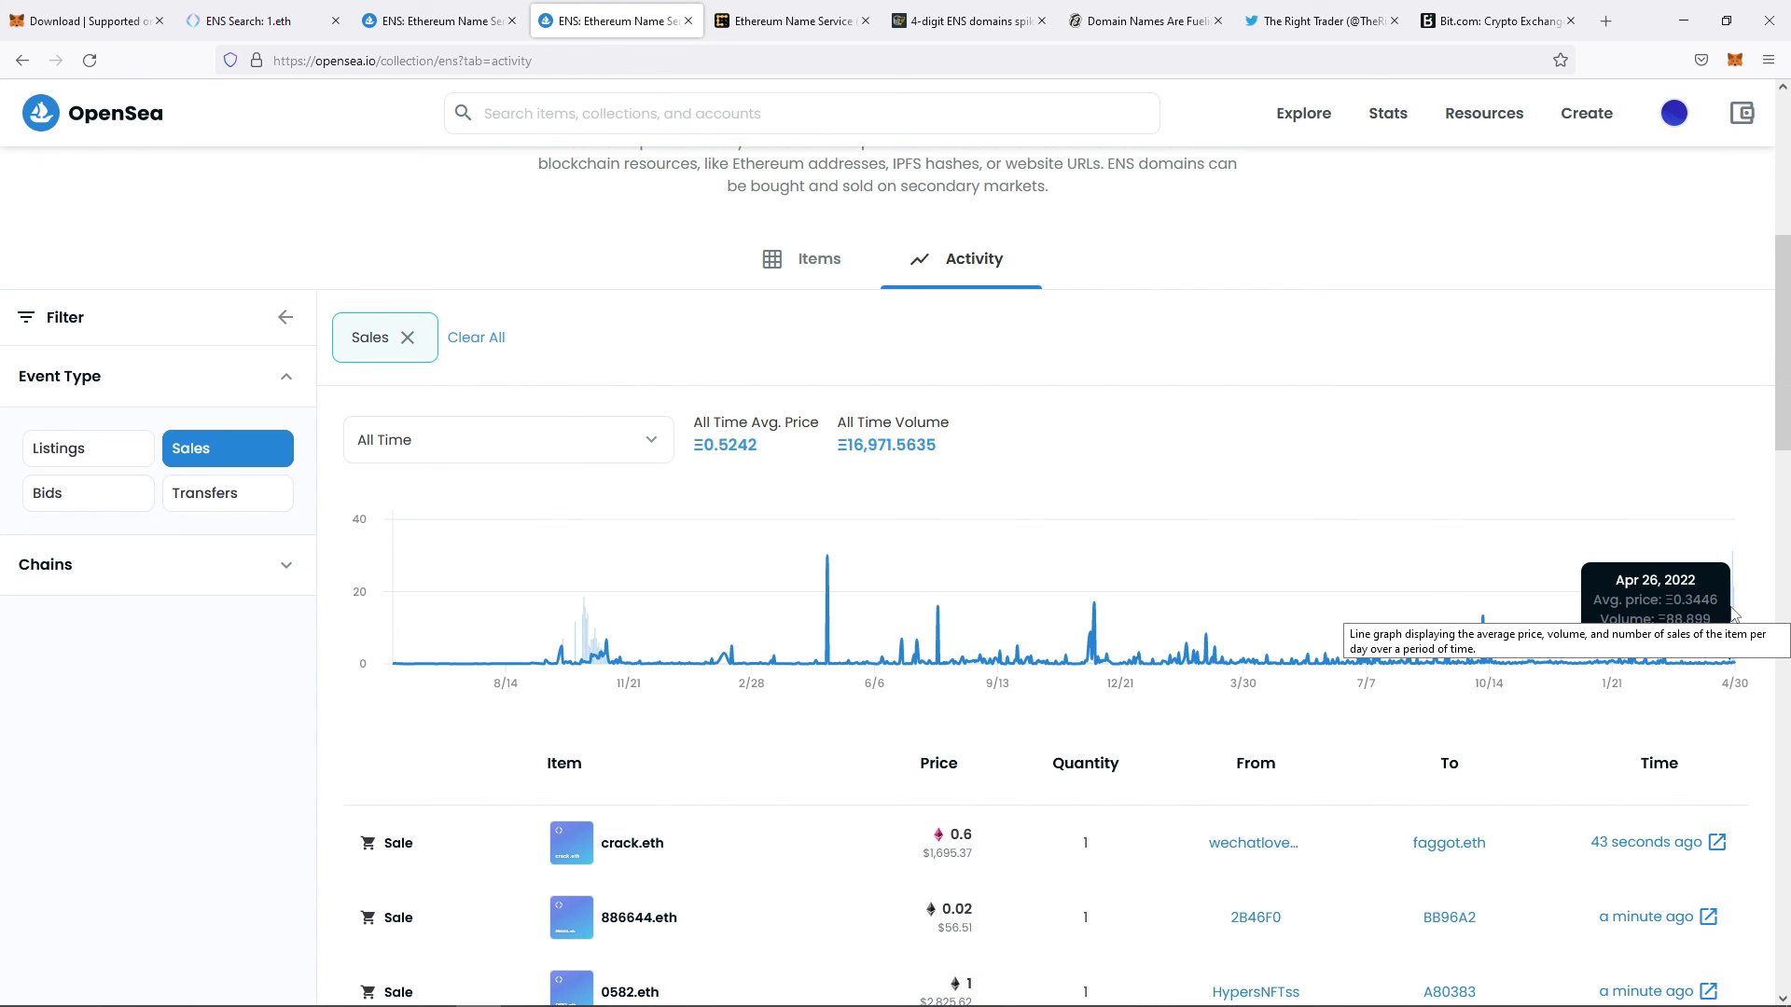
scroll(1324, 519, up, 3)
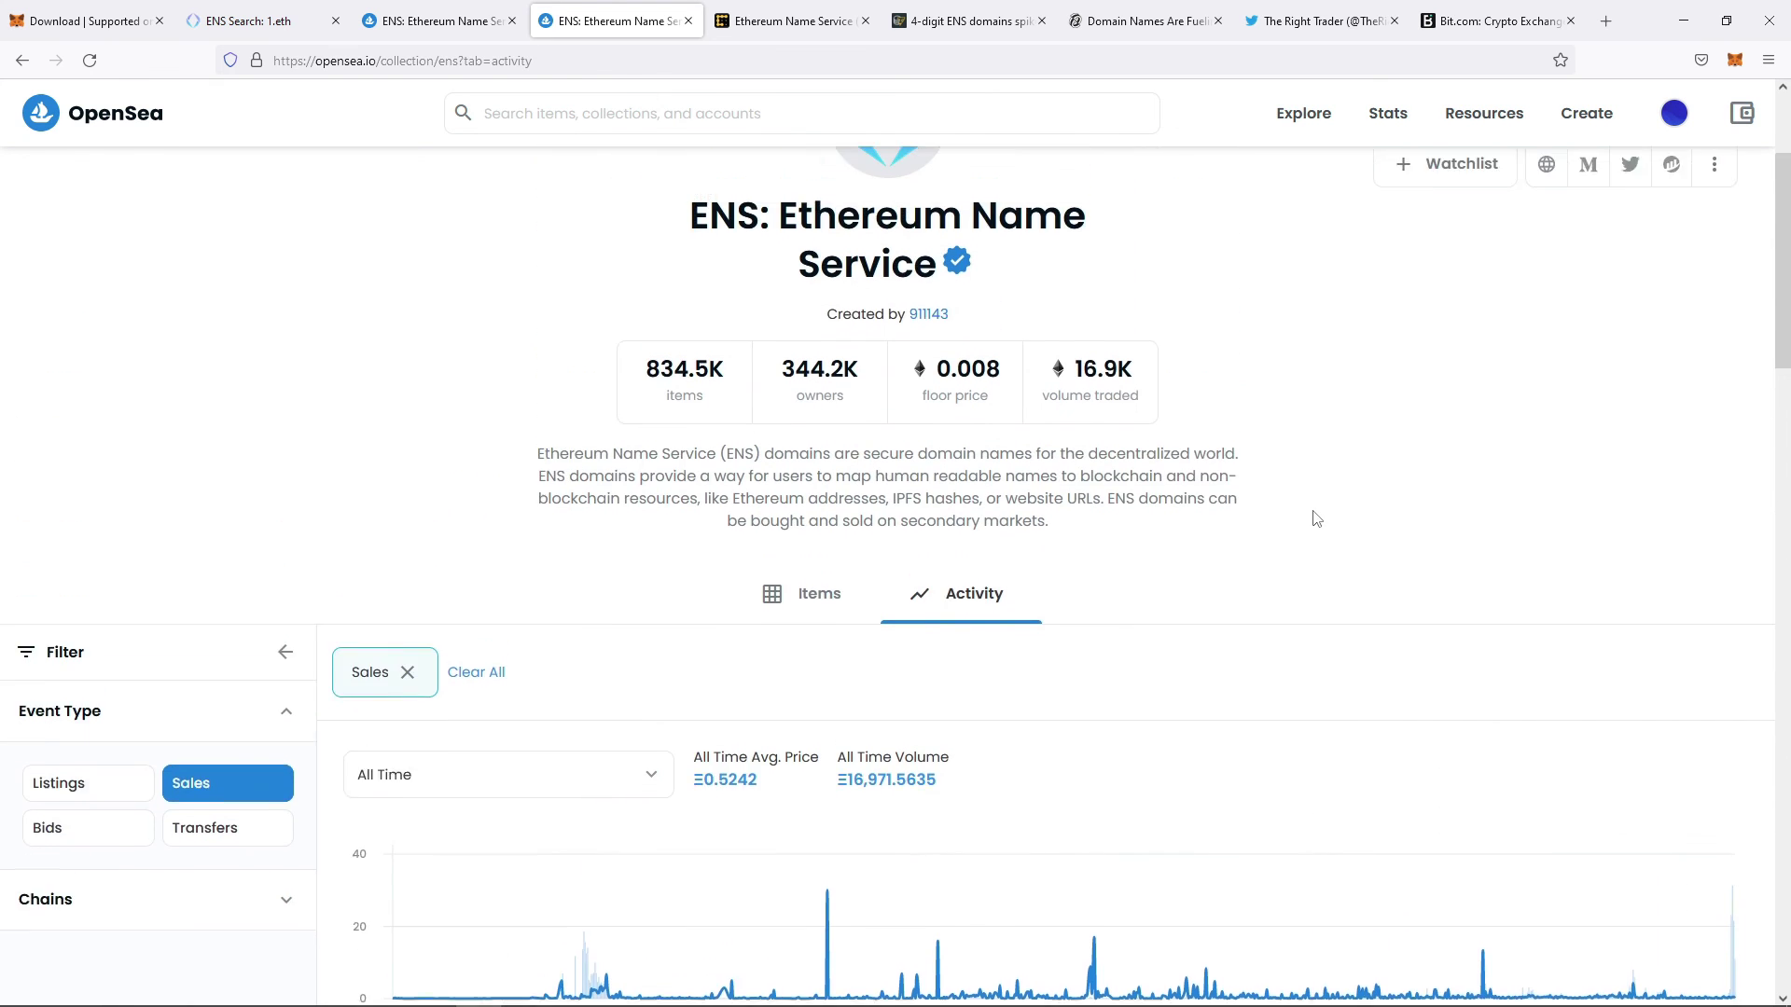
scroll(1316, 519, up, 2)
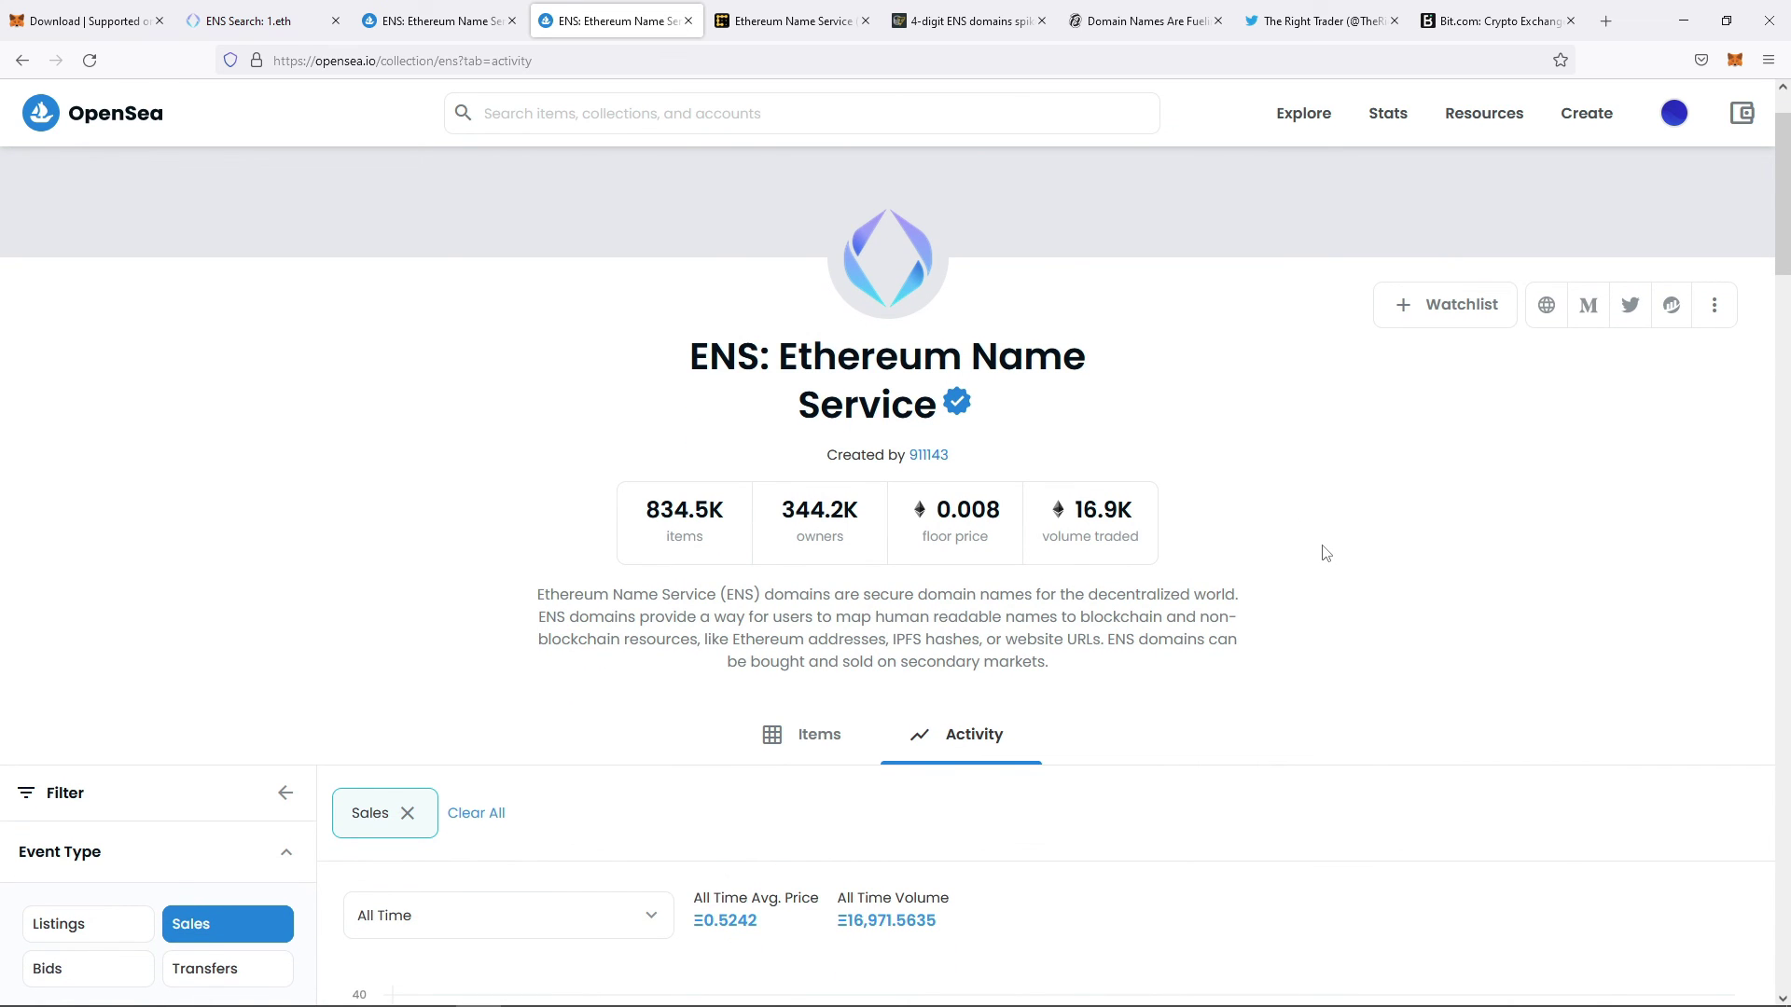
scroll(1324, 553, down, 2)
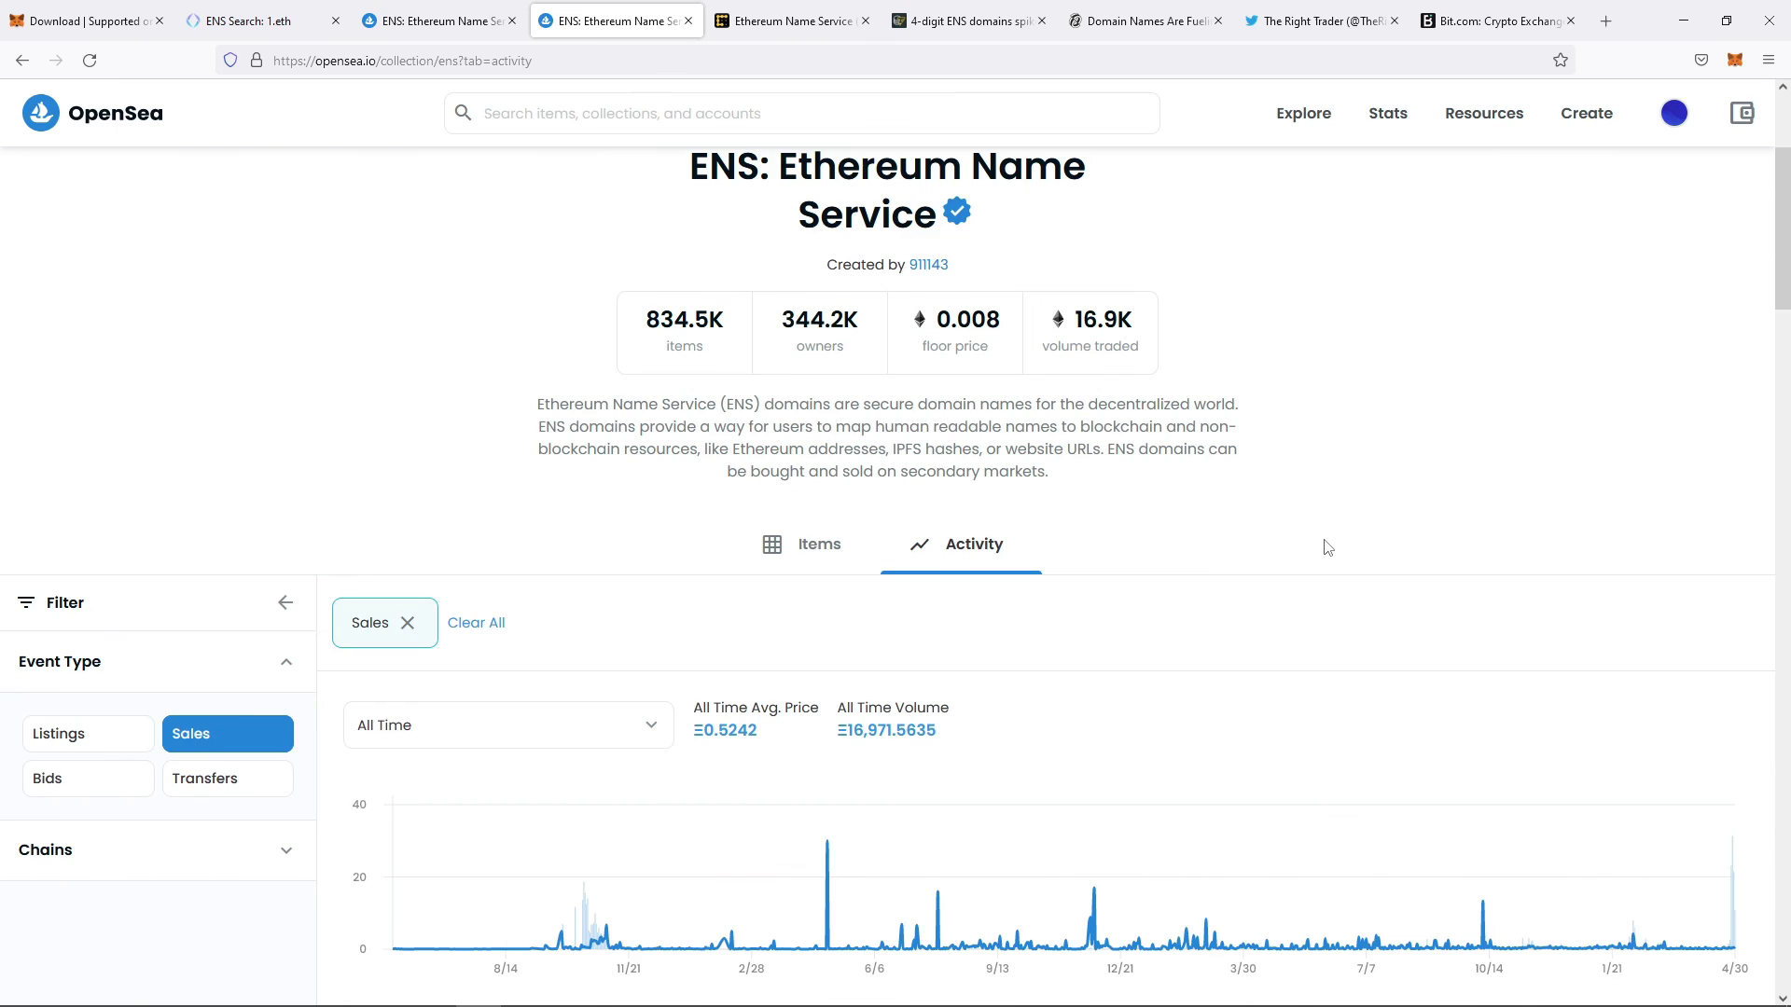
scroll(1328, 547, down, 1)
scroll(1334, 541, up, 1)
Step: Highlight 'IPFS' and 'Ethereum Name Service (ENS)' in the collection description, then switch to the trader's Twitter profile
drag(893, 449, 921, 451)
click(921, 452)
drag(532, 402, 760, 404)
click(766, 403)
click(743, 406)
click(1326, 22)
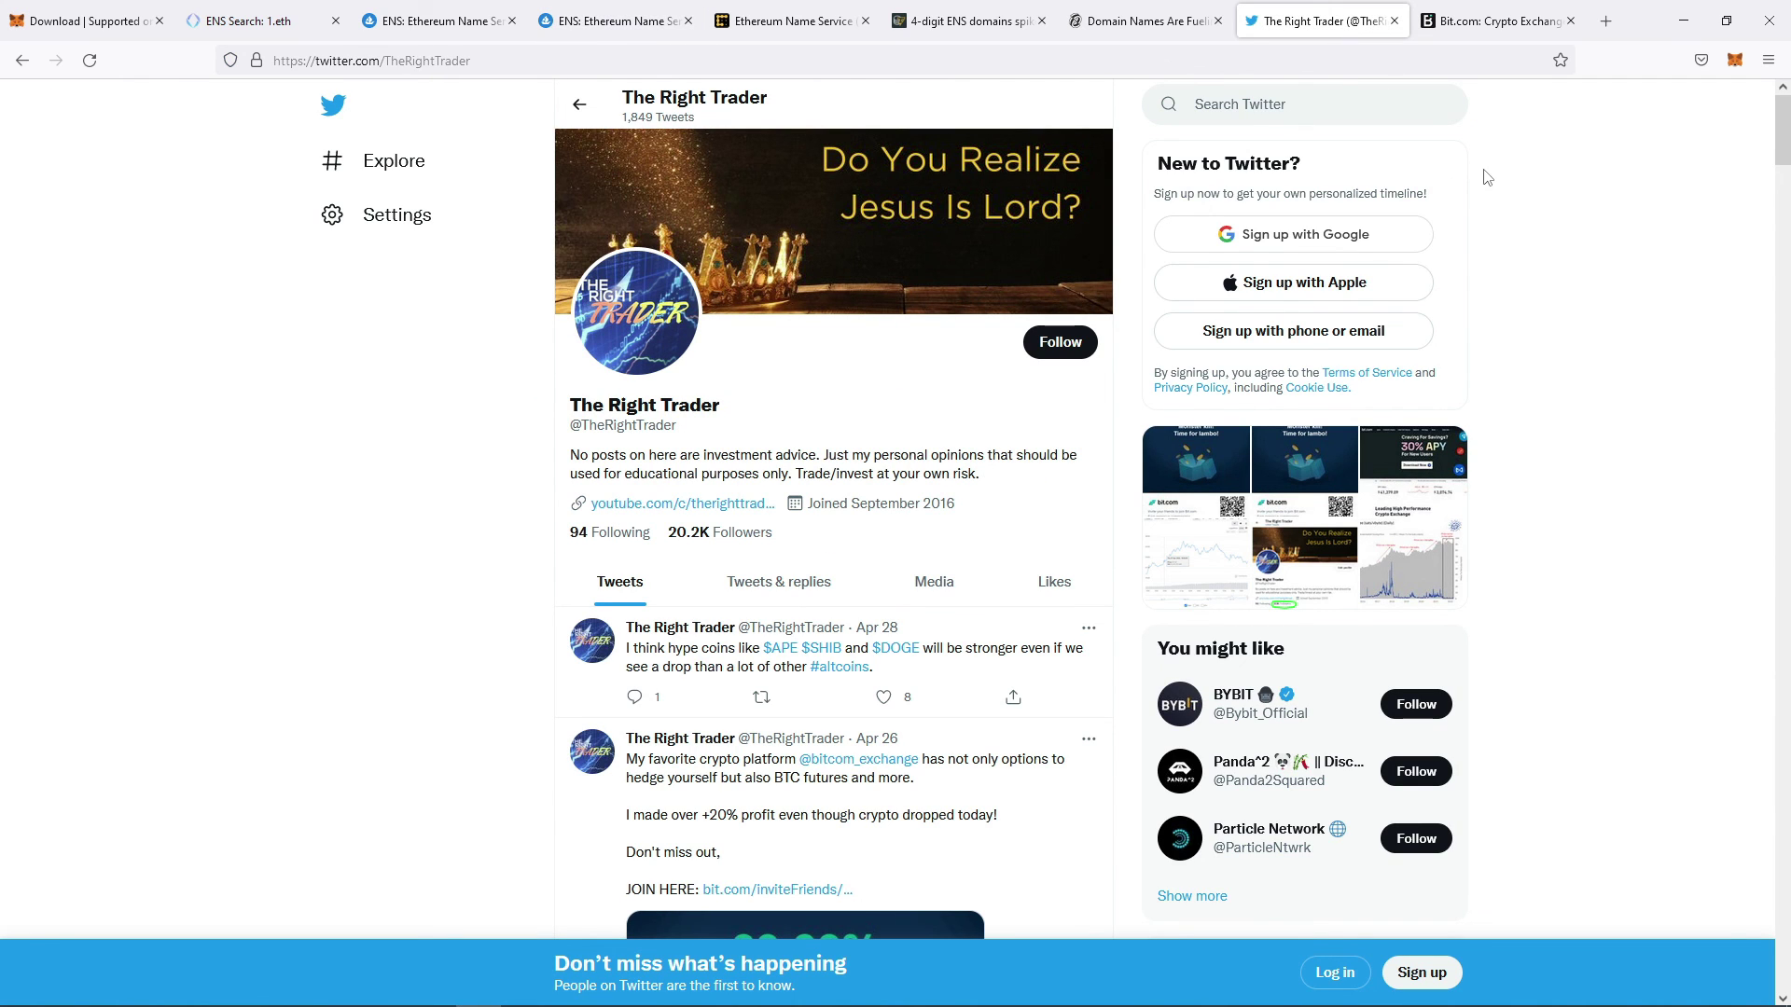
Step: Glance at the Bit.com exchange homepage, then return to the ENS My Account page
click(1492, 24)
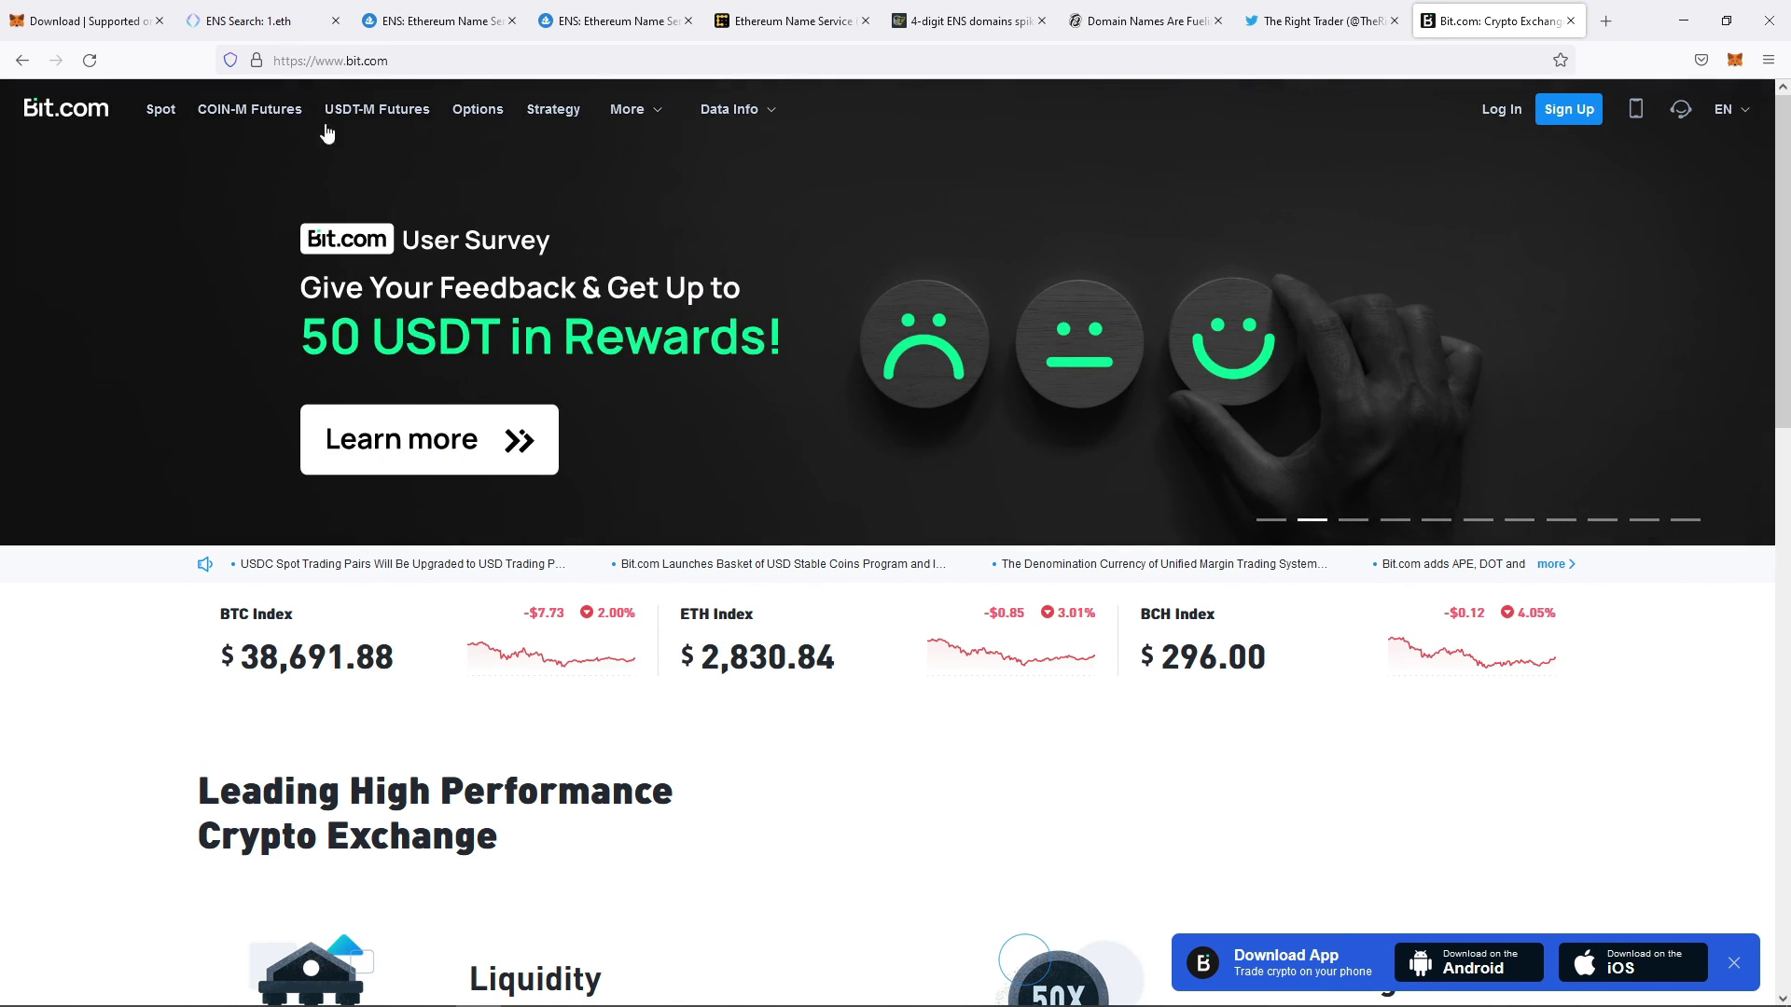
click(271, 22)
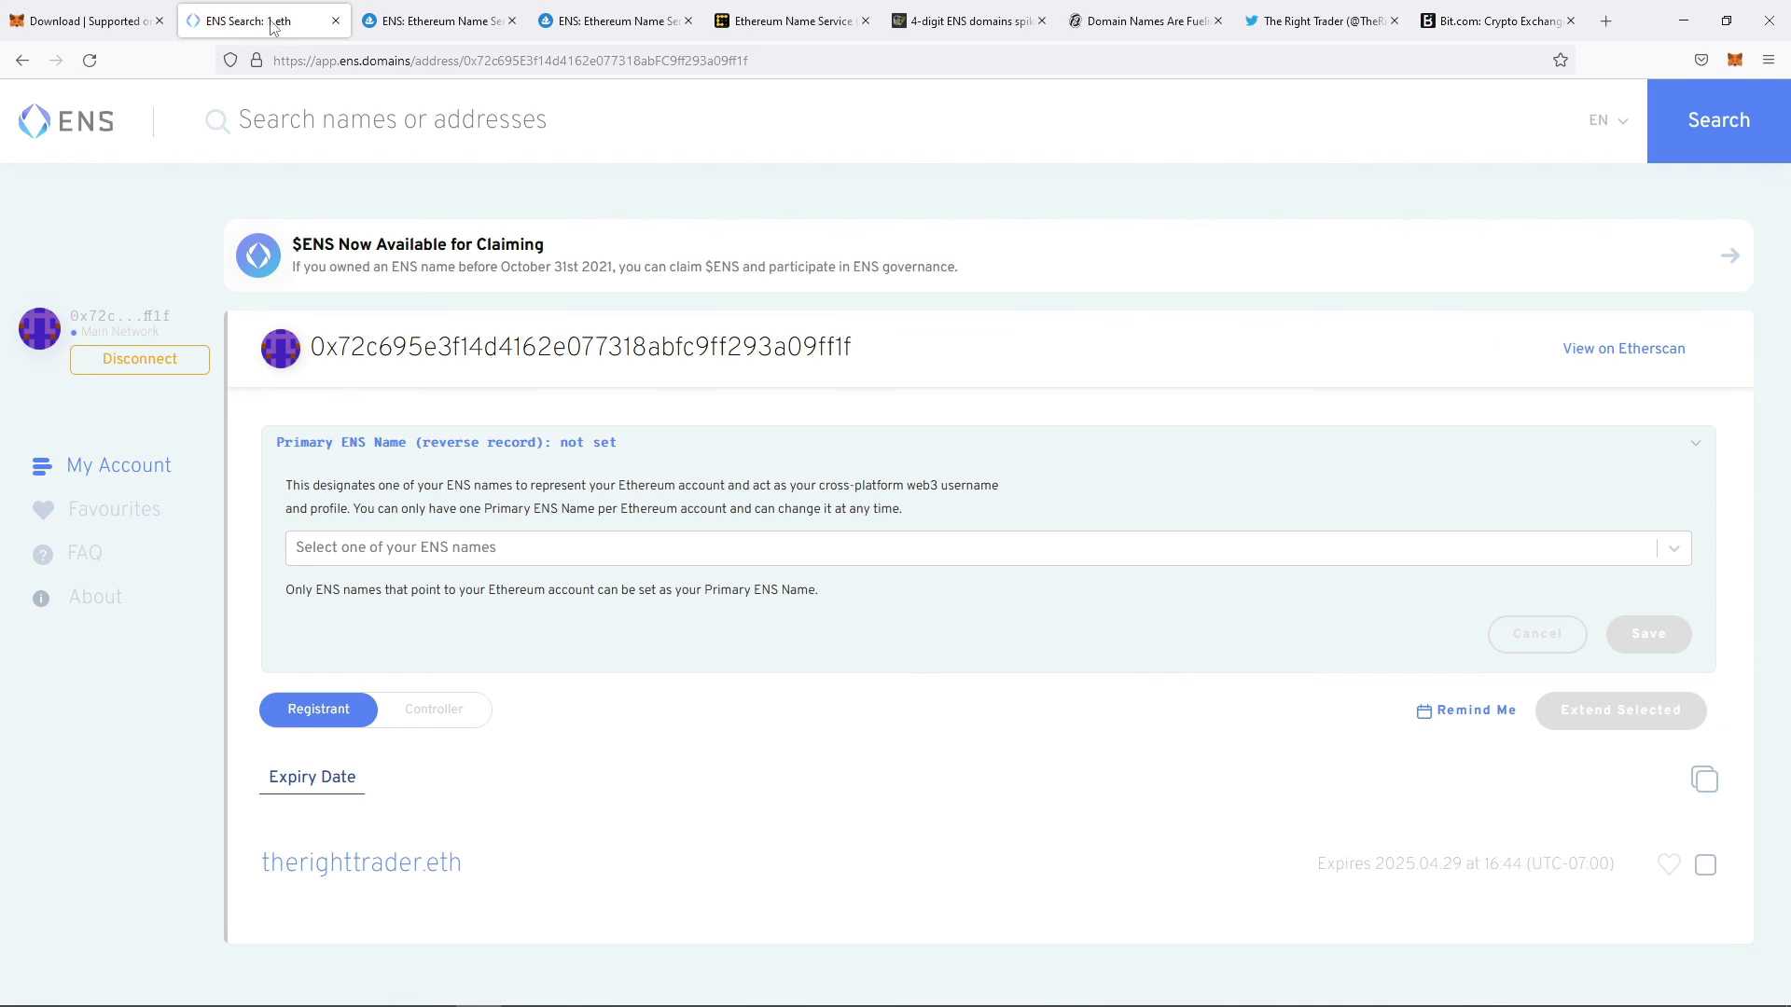